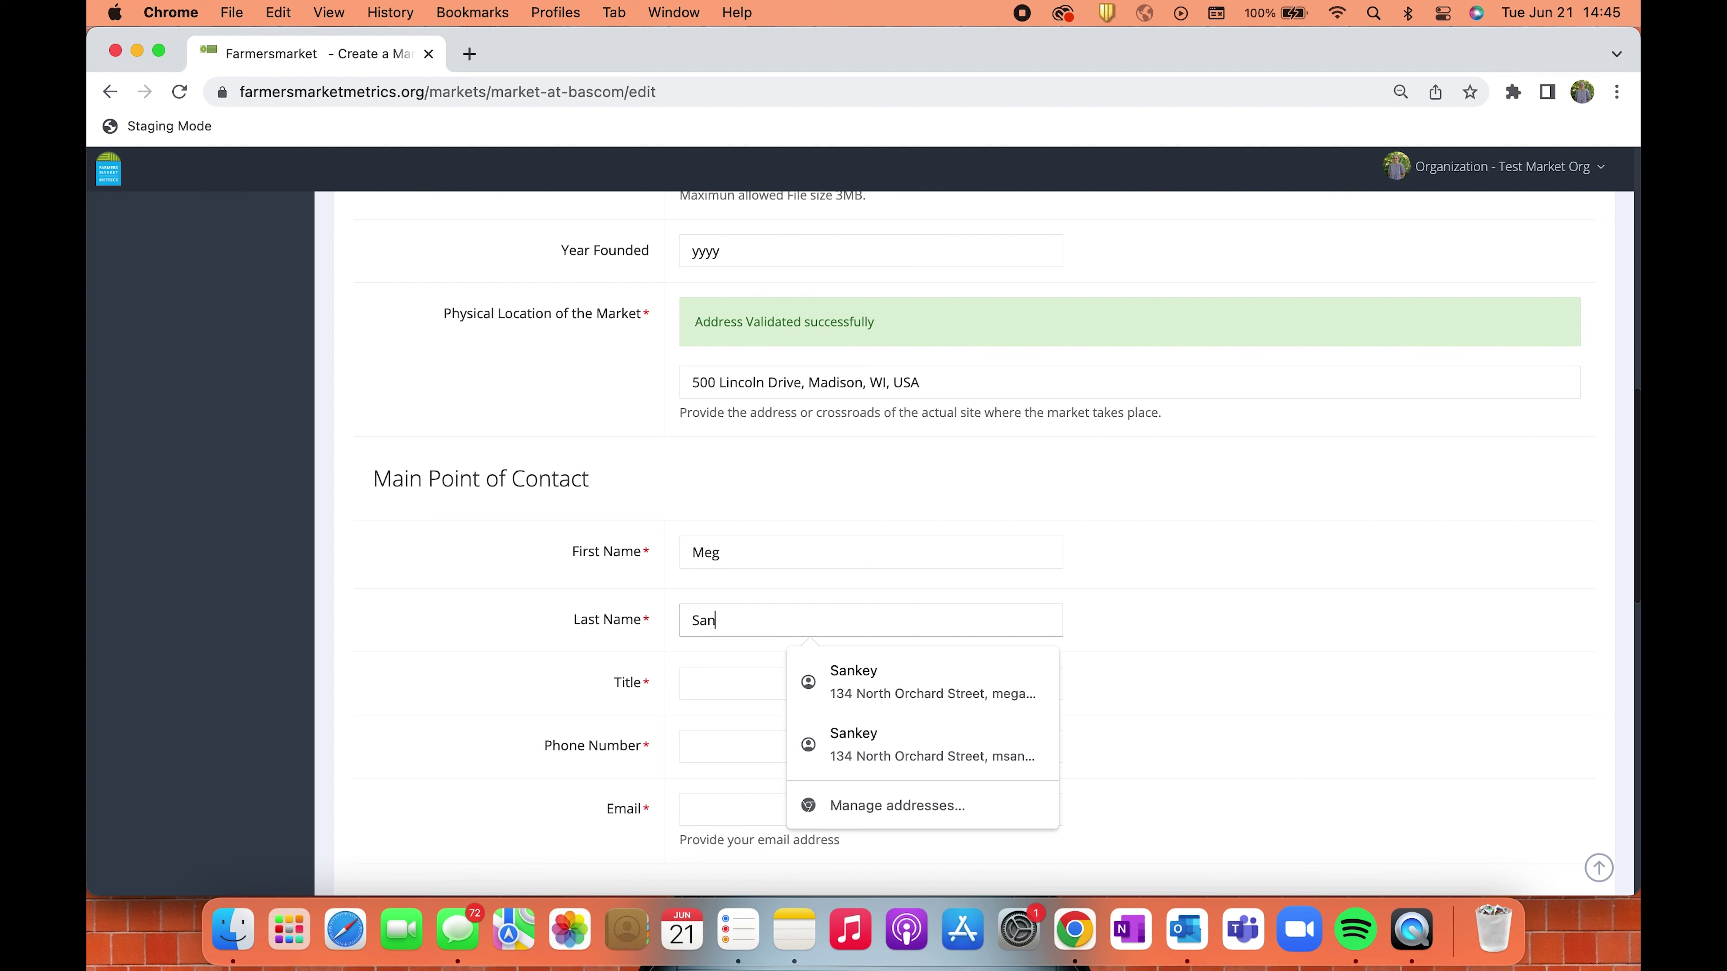
Fill in the contact's title as Manager, plus the contact's phone number and e-mail address.
key(Tab)
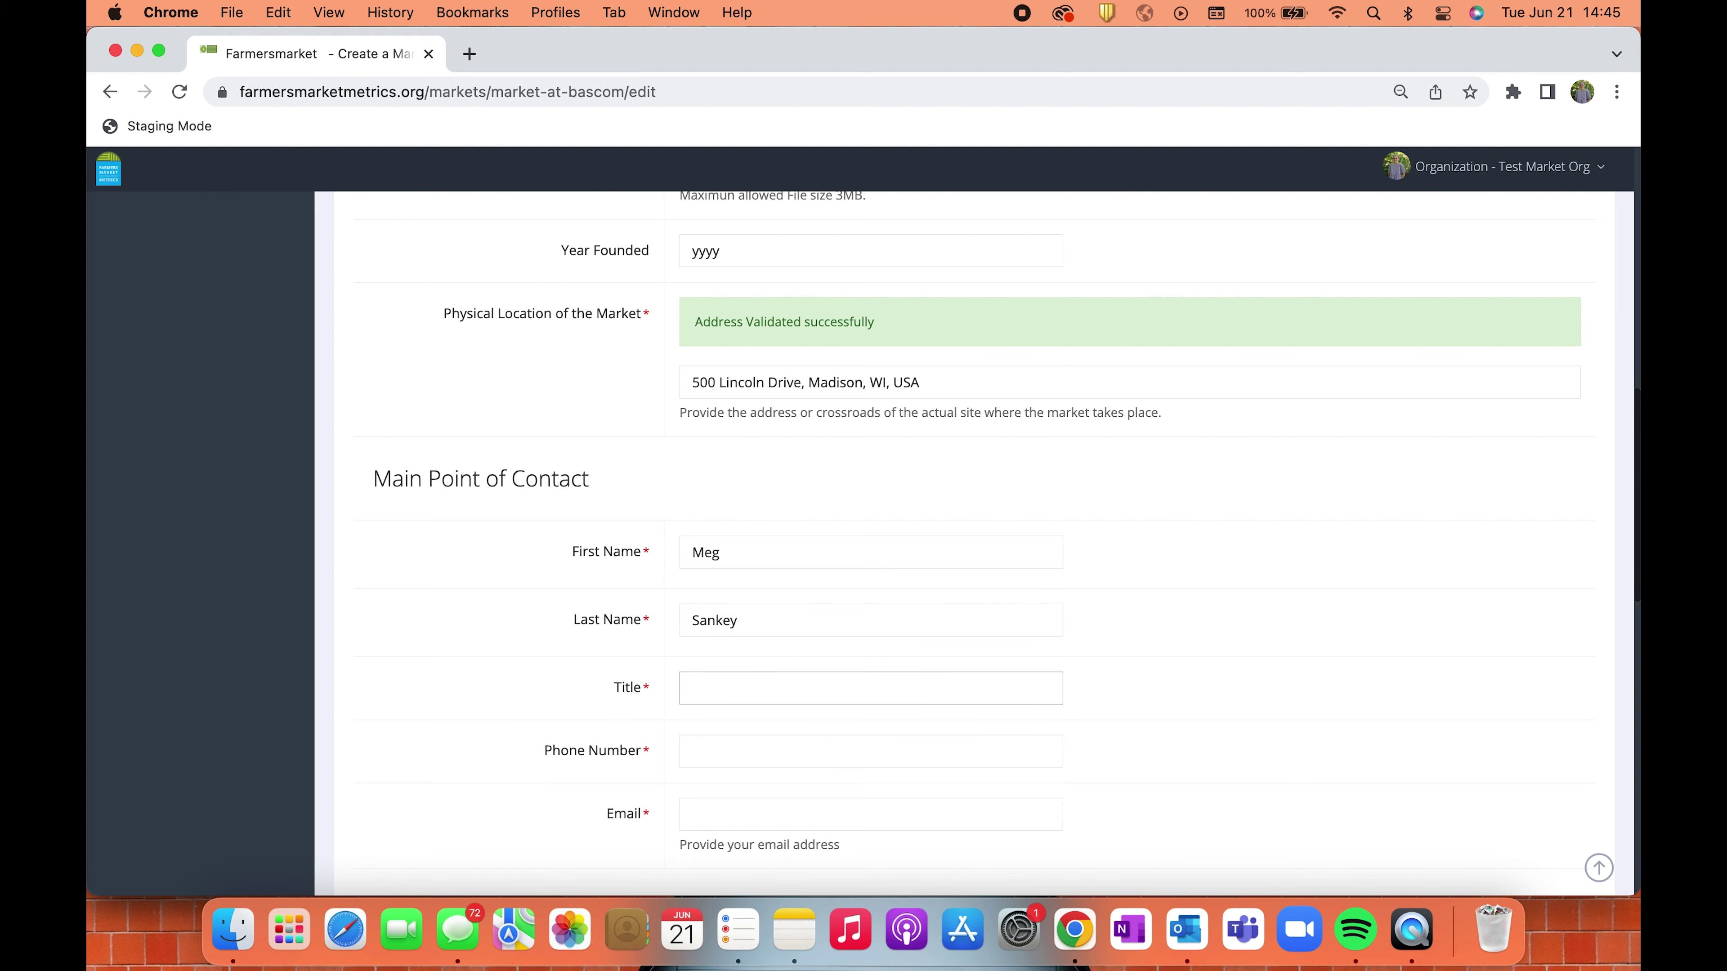
click(870, 751)
click(751, 690)
text(Manager)
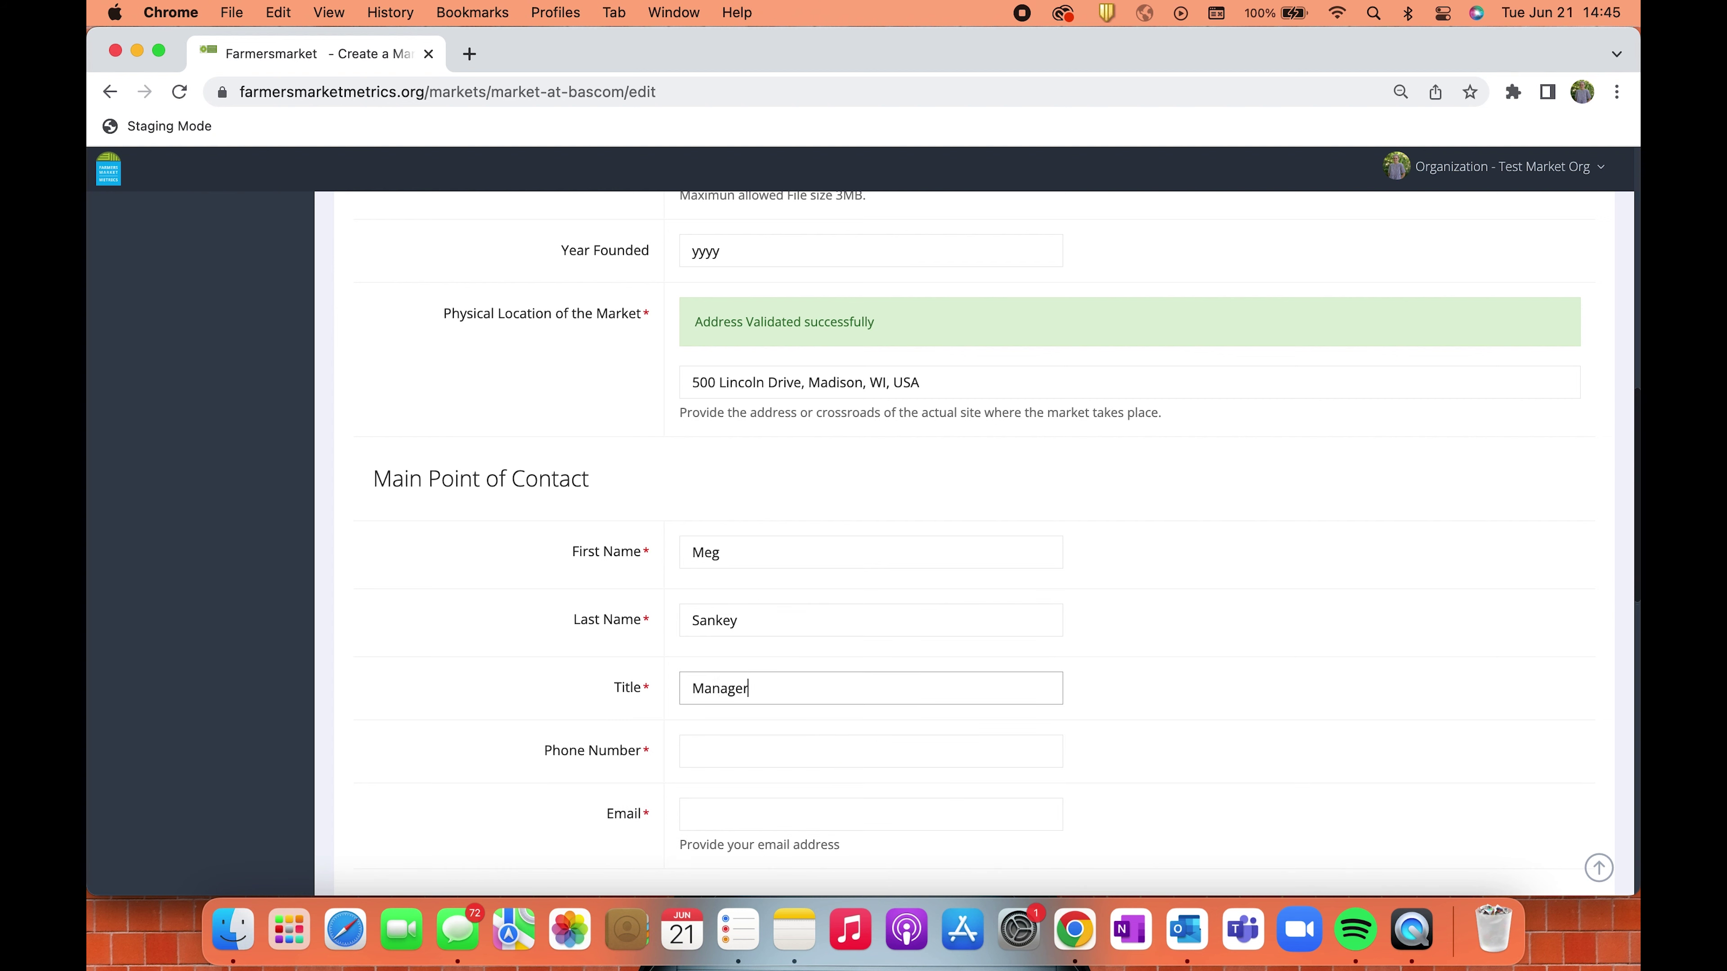
key(Tab)
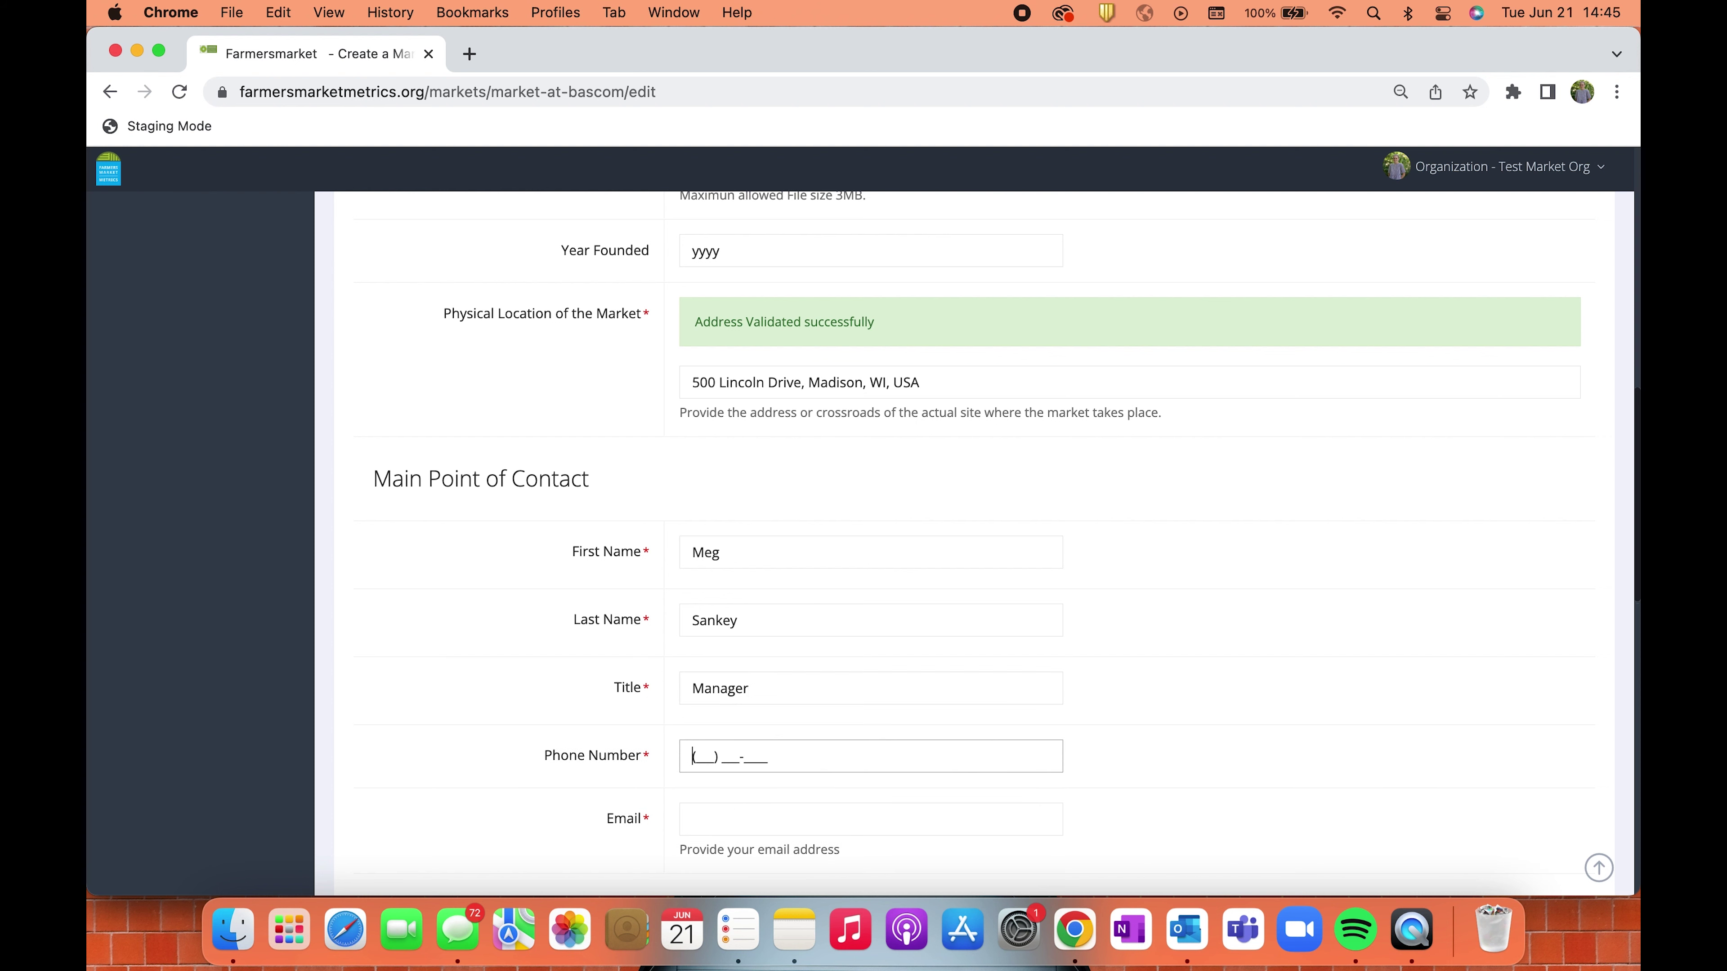
text(608) 444-4444)
click(733, 819)
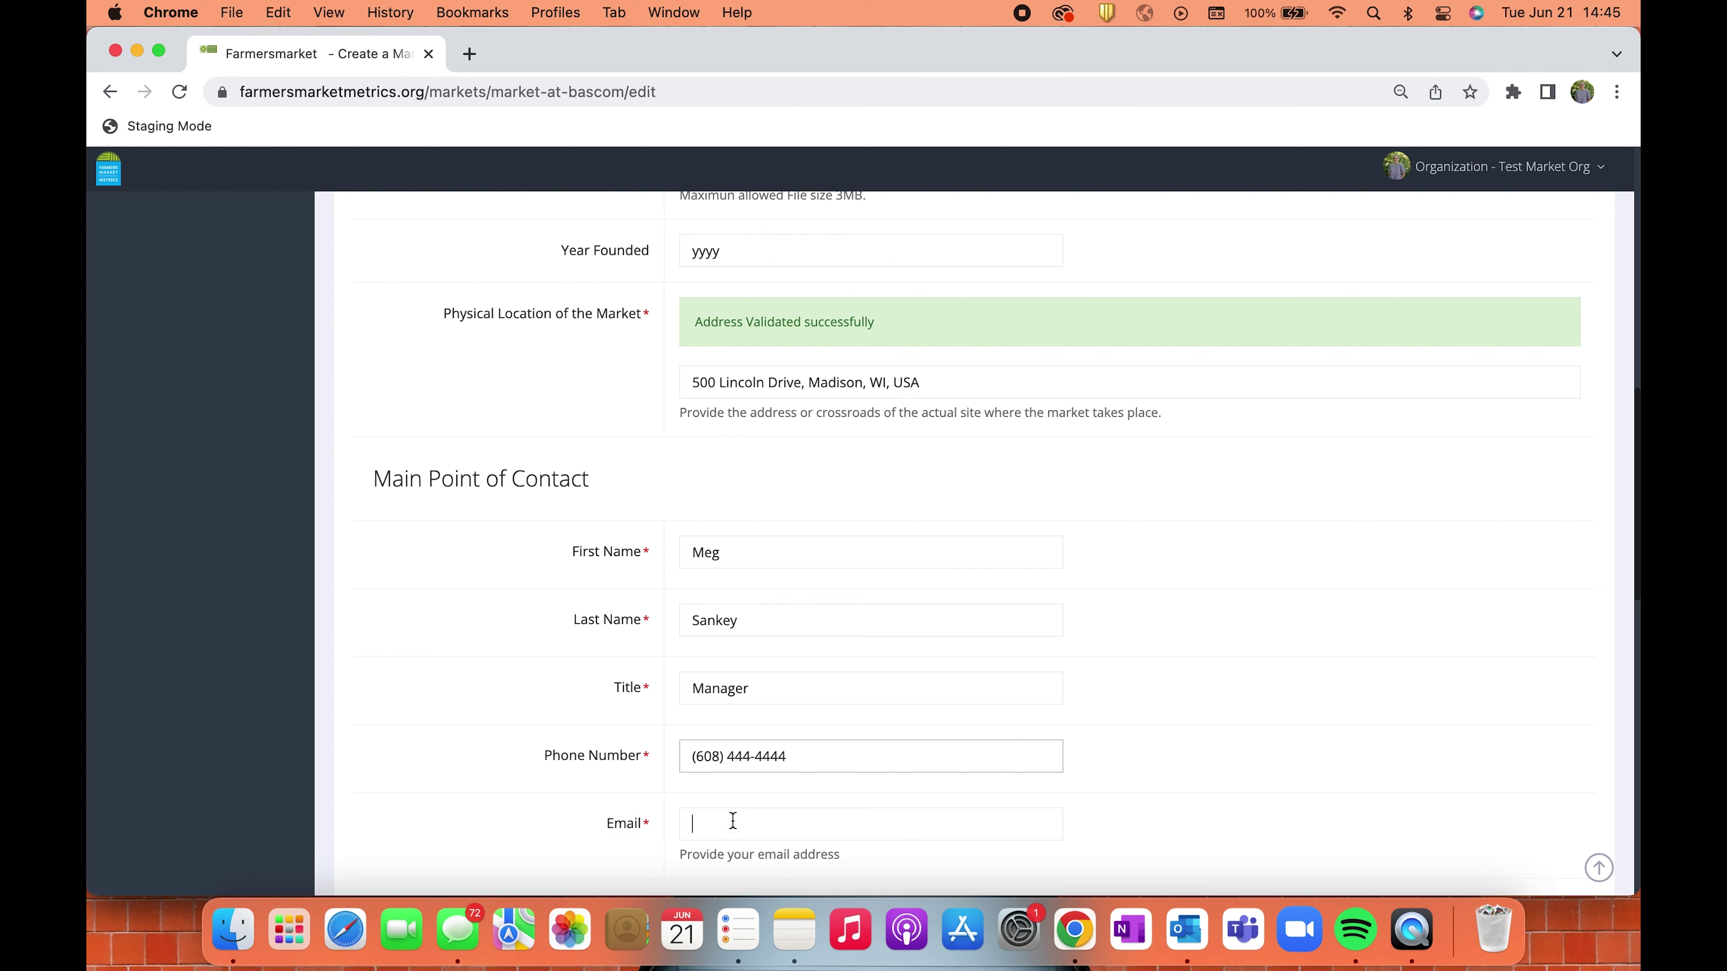
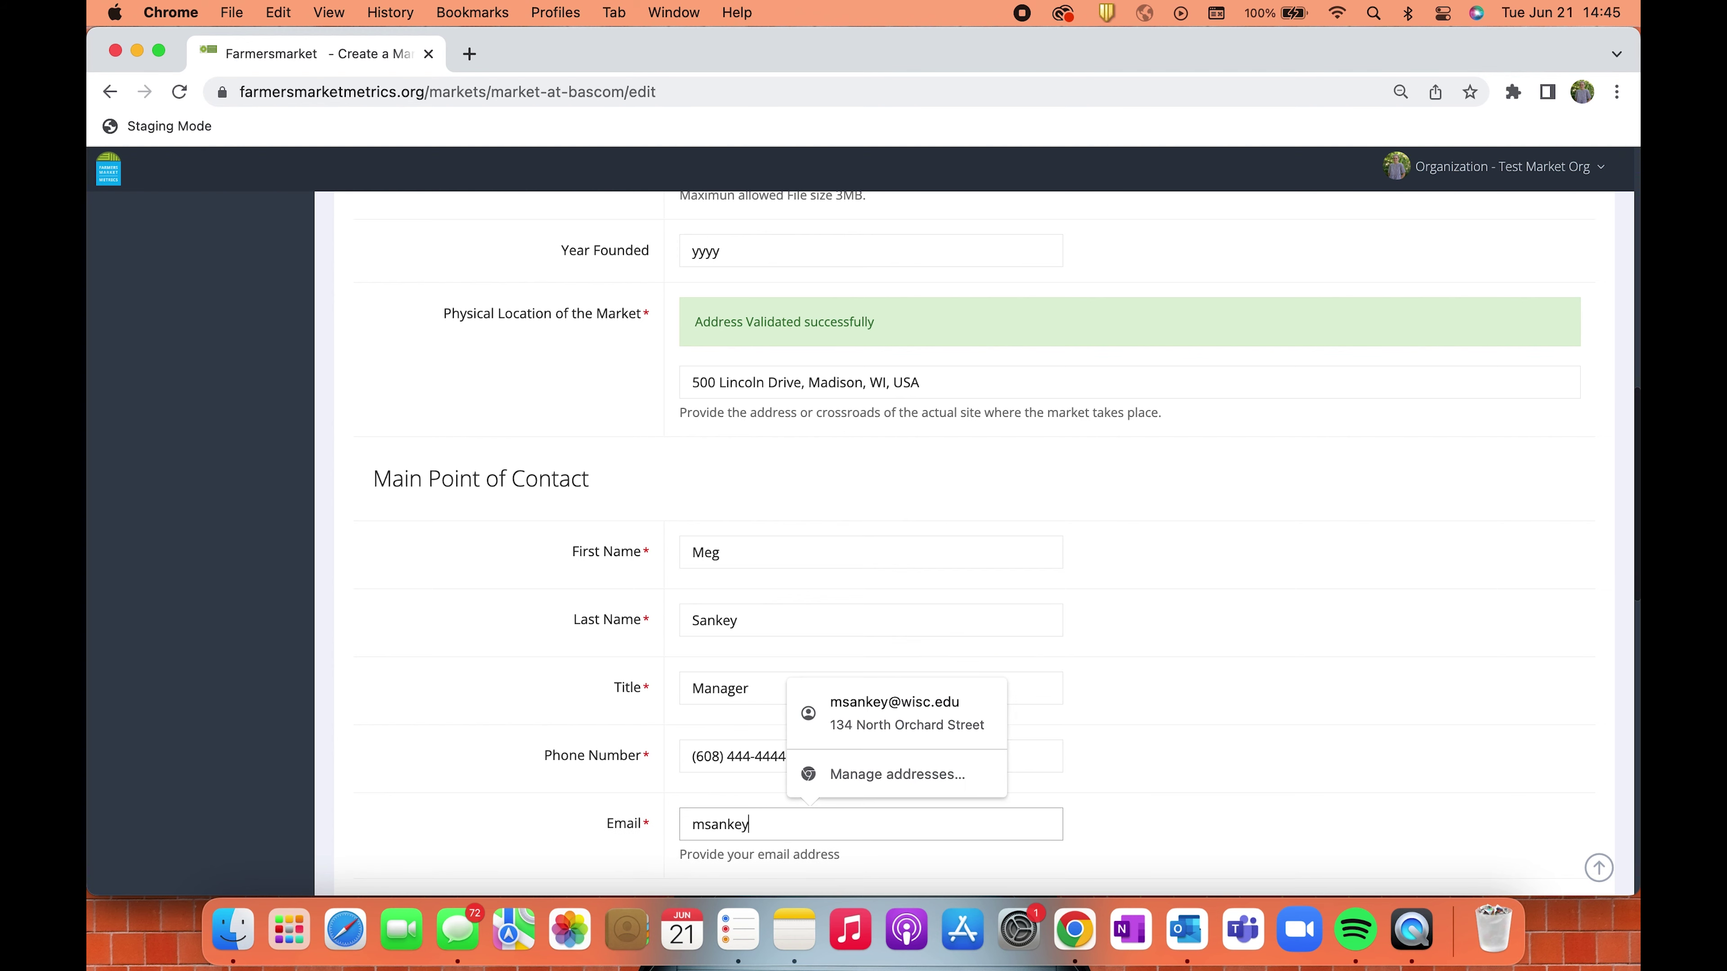
Set weekly market hours from 05:00 PM to 08:00 PM and continue to Administration.
scroll(1240, 757, down, 13)
scroll(745, 478, down, 3)
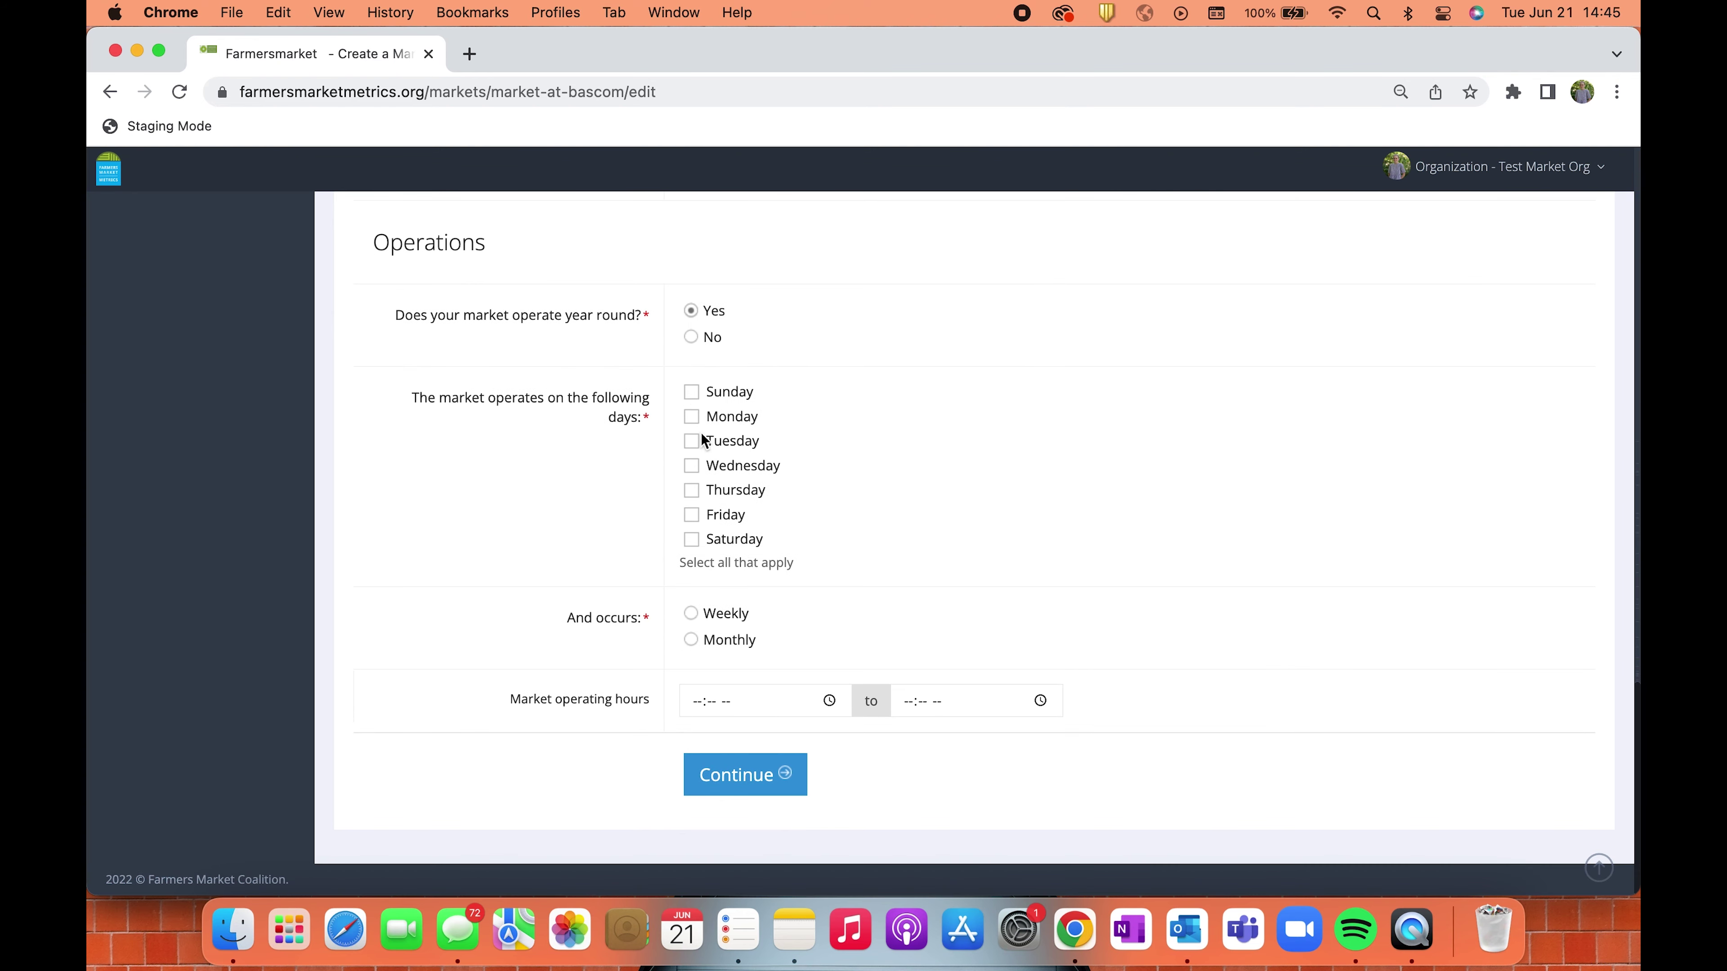
click(711, 701)
click(709, 557)
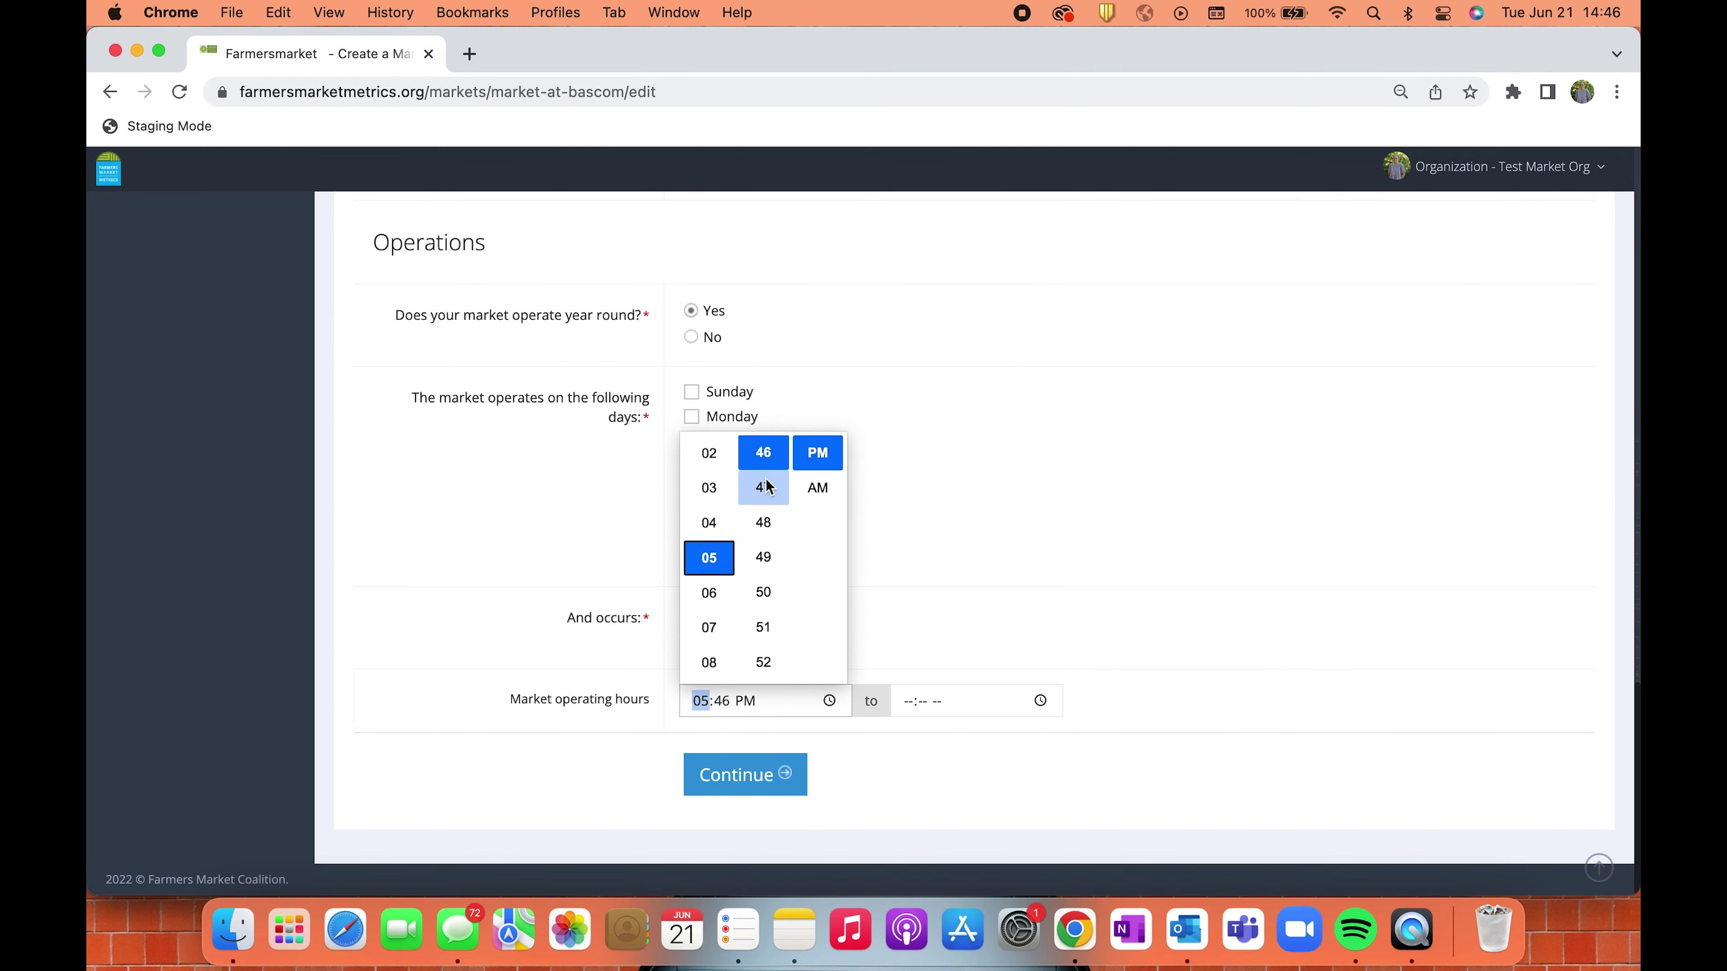
scroll(764, 544, down, 5)
click(766, 492)
click(1040, 701)
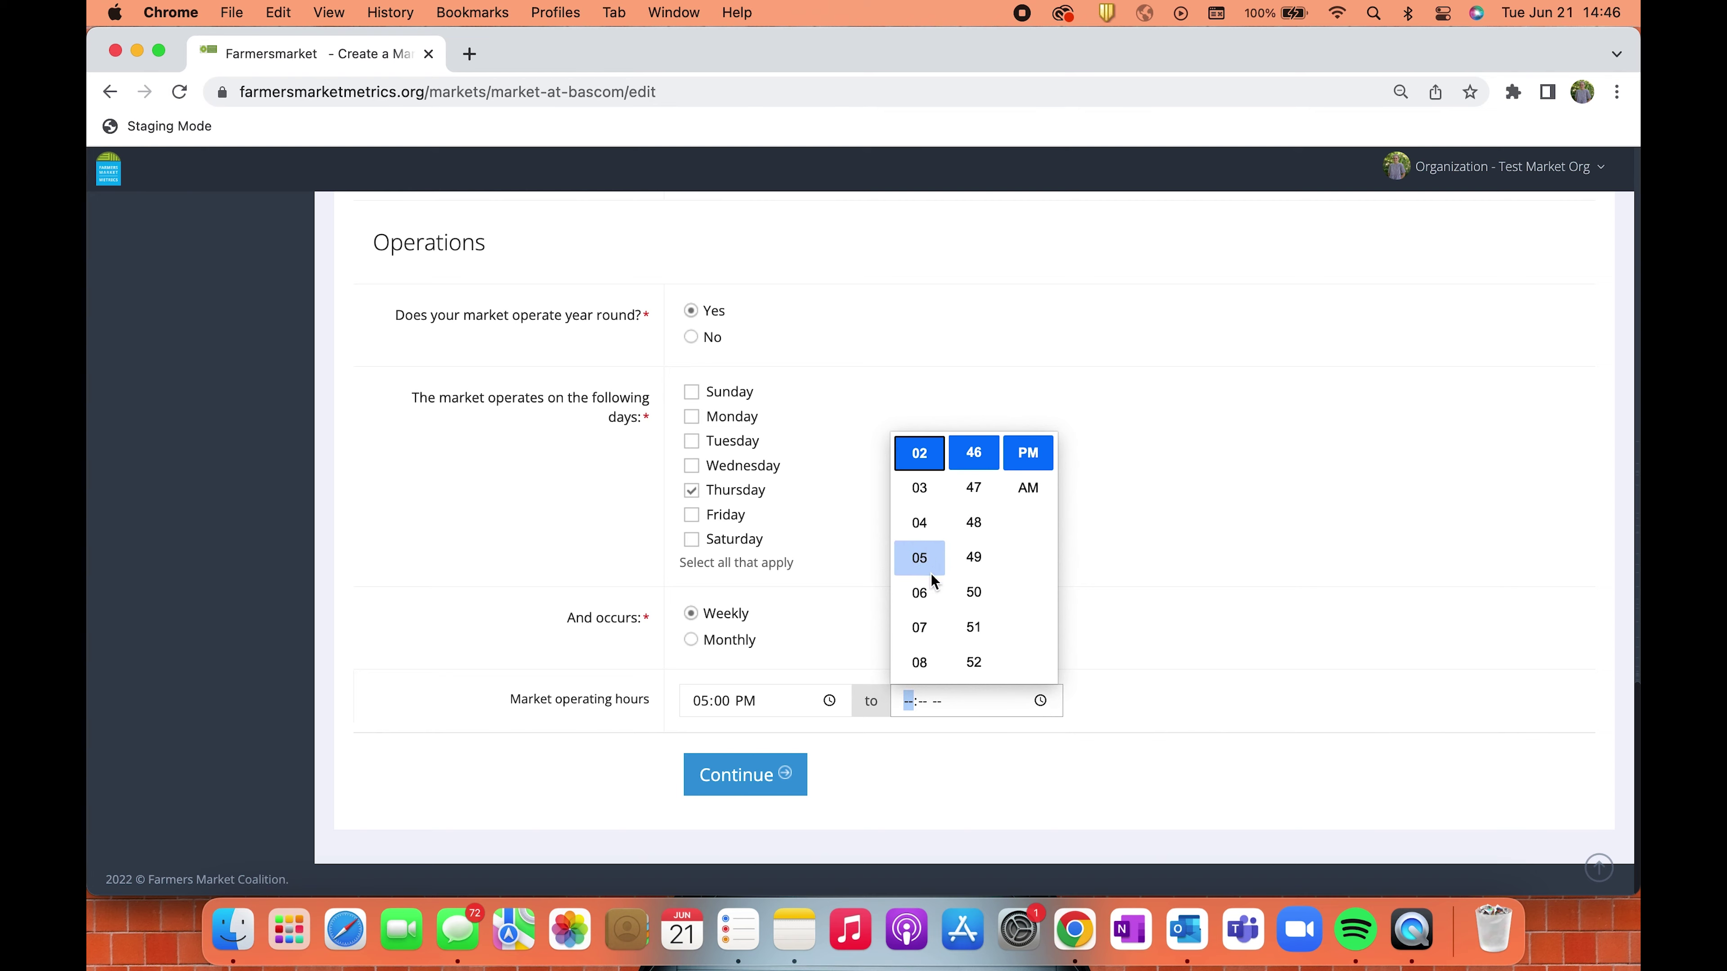
click(919, 663)
scroll(983, 608, down, 4)
click(974, 536)
click(745, 774)
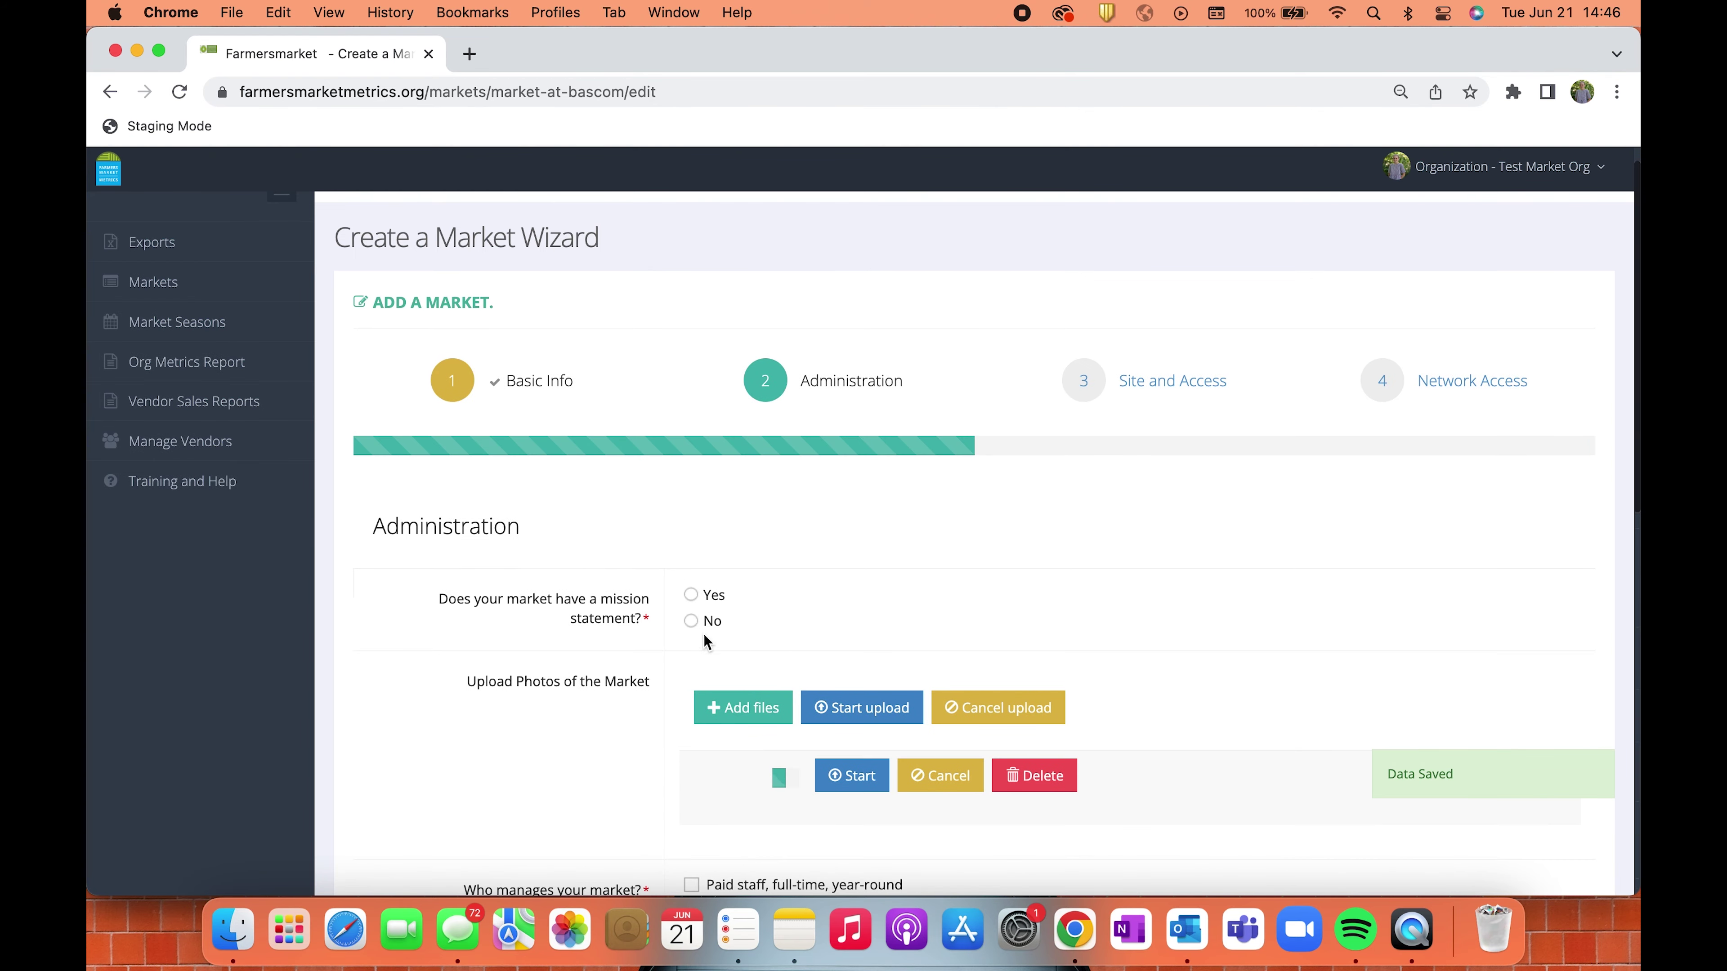
Answer yes to a mission statement ('Bringing education, access, and the power of fresh food to central campus.') and mark management as paid full-time staff.
click(707, 594)
text(Bringing educ)
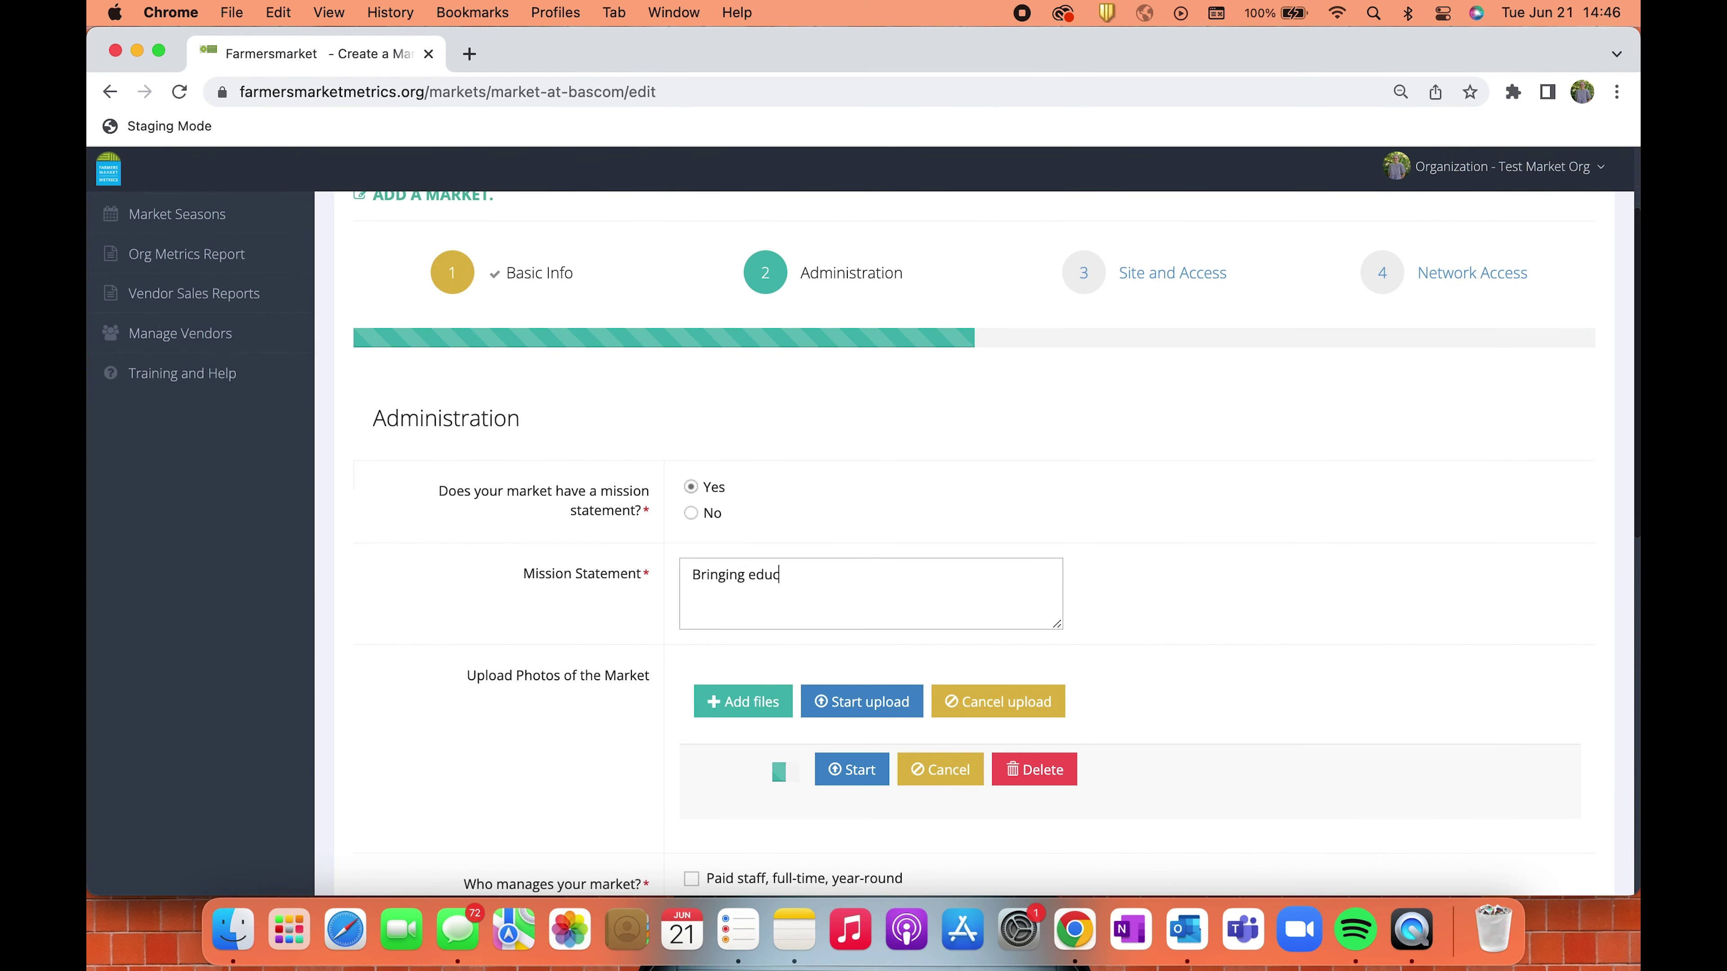
text(ation, access, and the power of fresh food to central campus.)
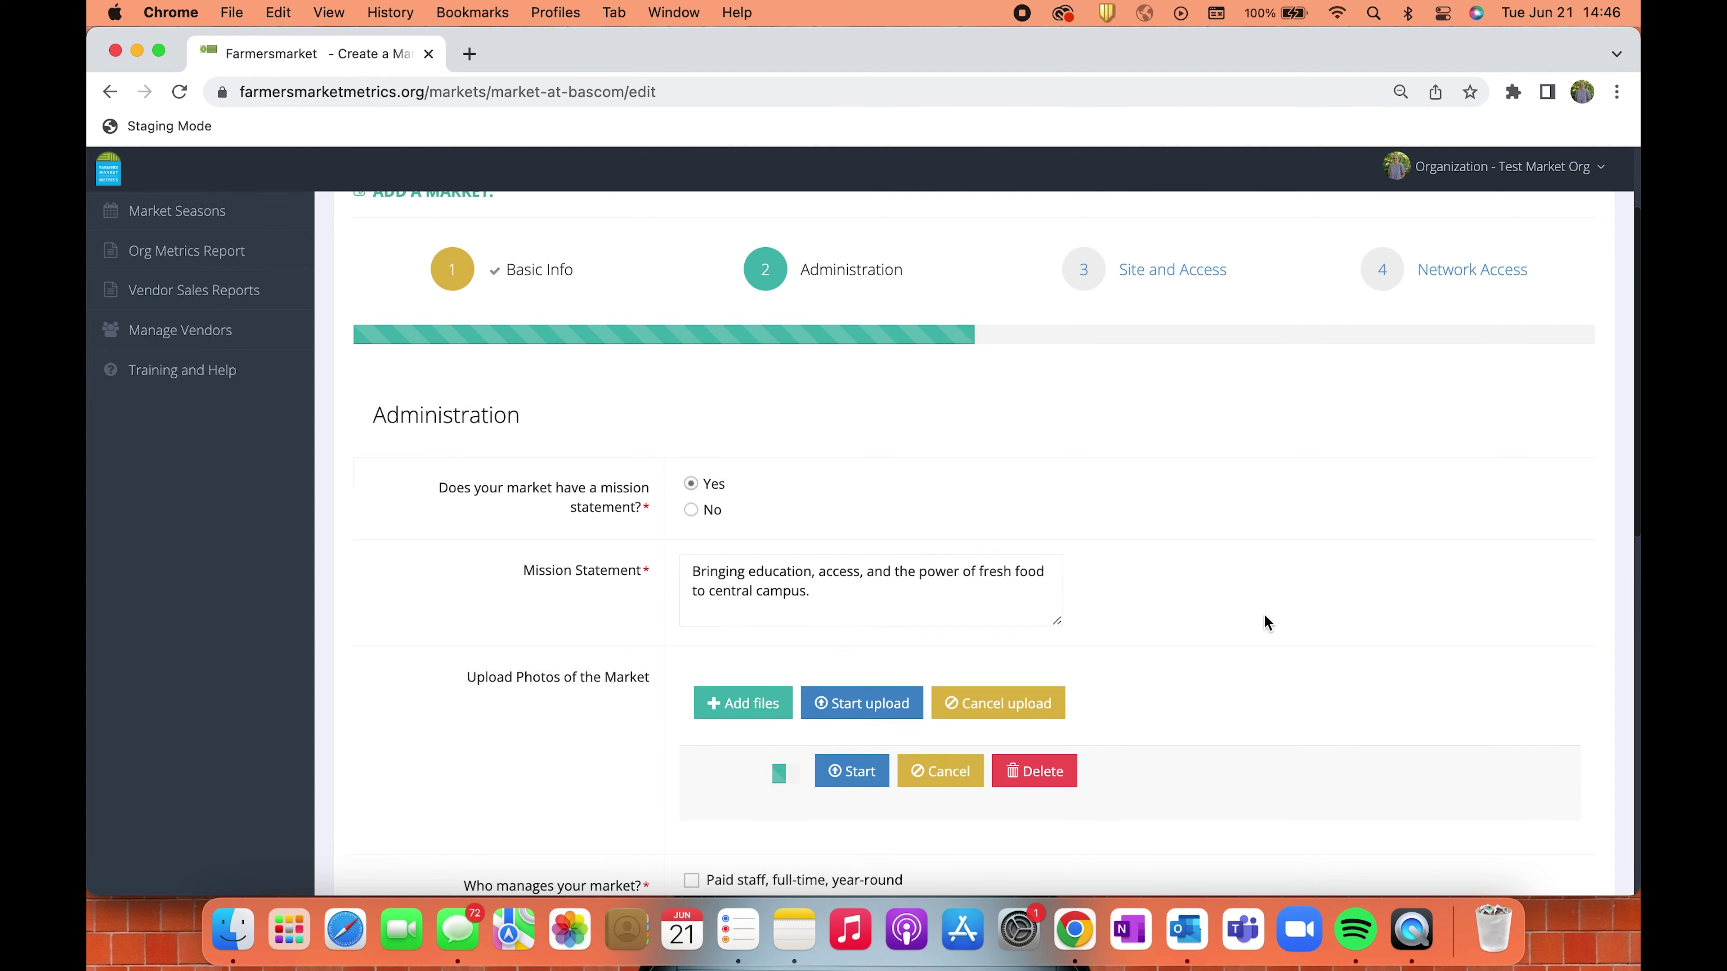
scroll(1263, 621, down, 6)
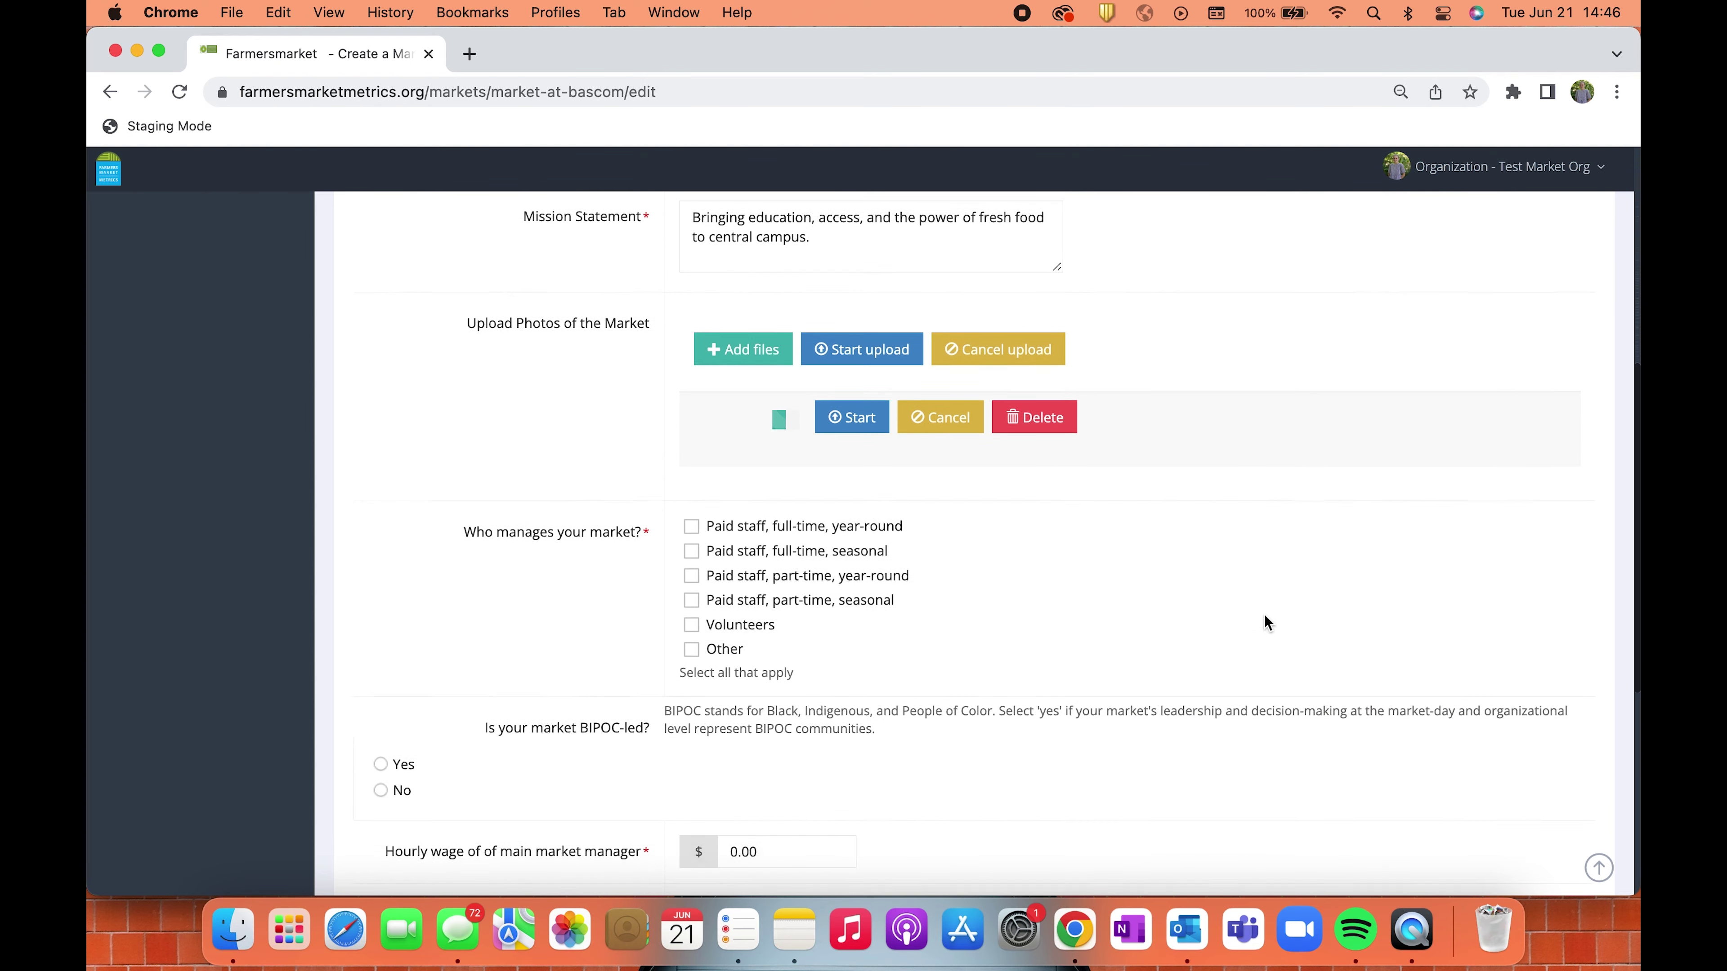
click(690, 480)
Set the manager's hourly wage to 50, budget to 10000, and no vendor application fee, then continue.
scroll(850, 621, down, 3)
scroll(849, 621, down, 3)
click(719, 431)
text(50)
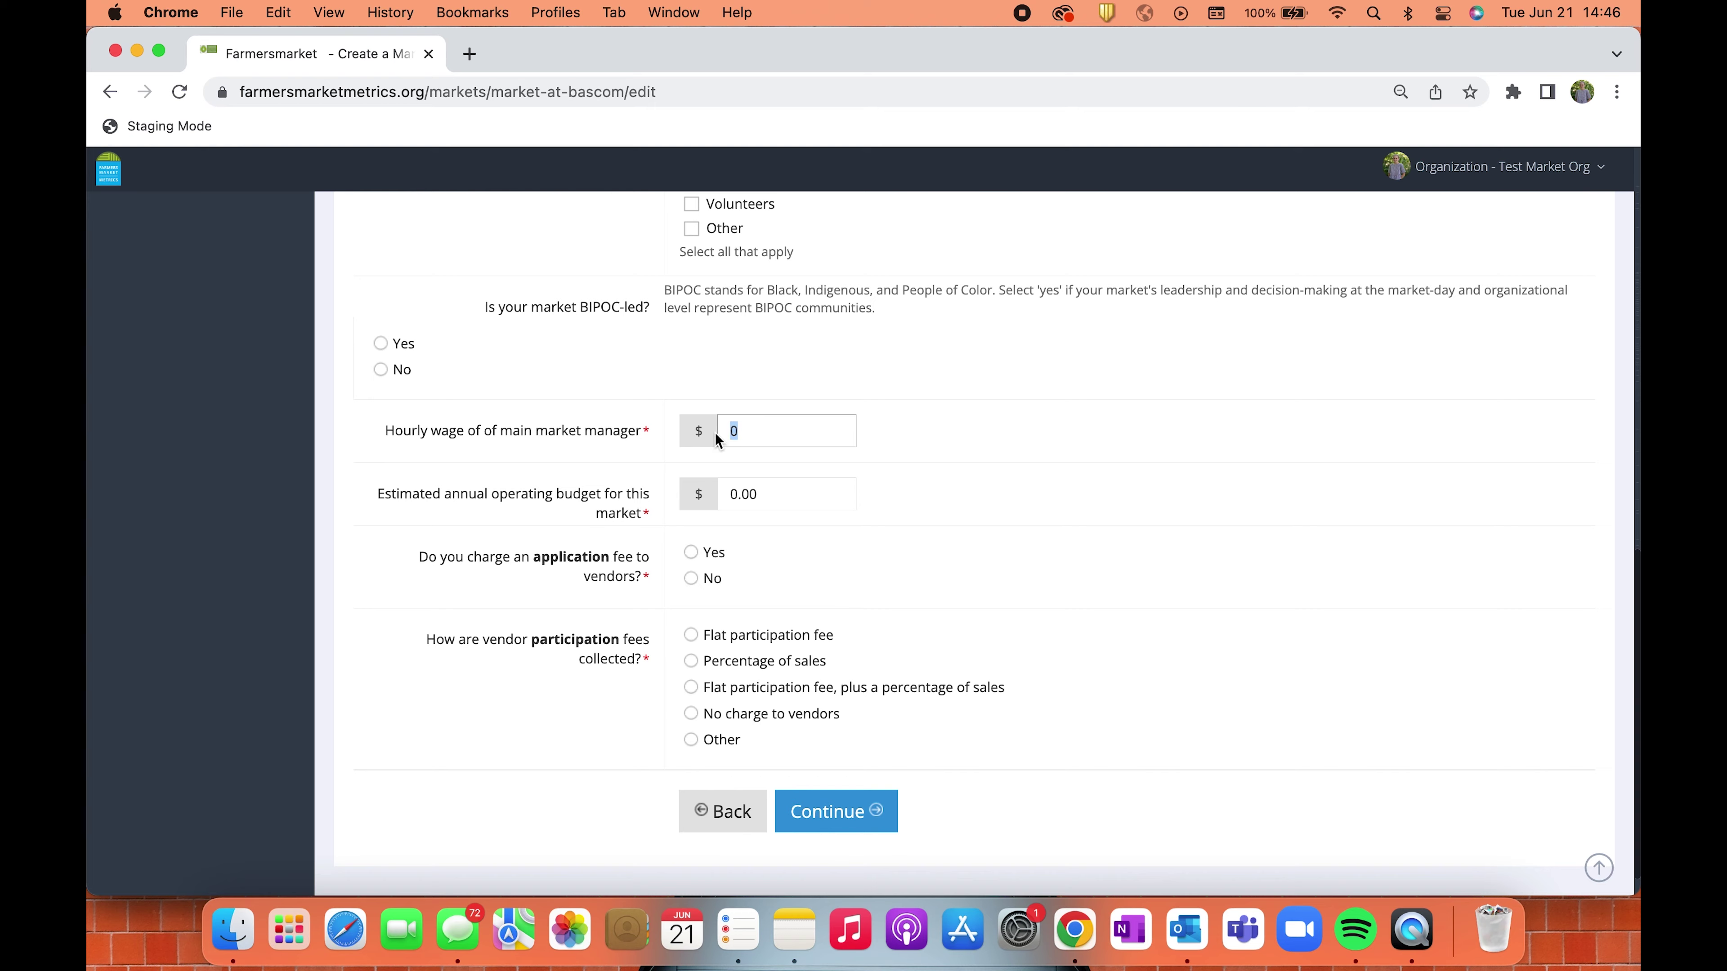
key(Tab)
text(10000)
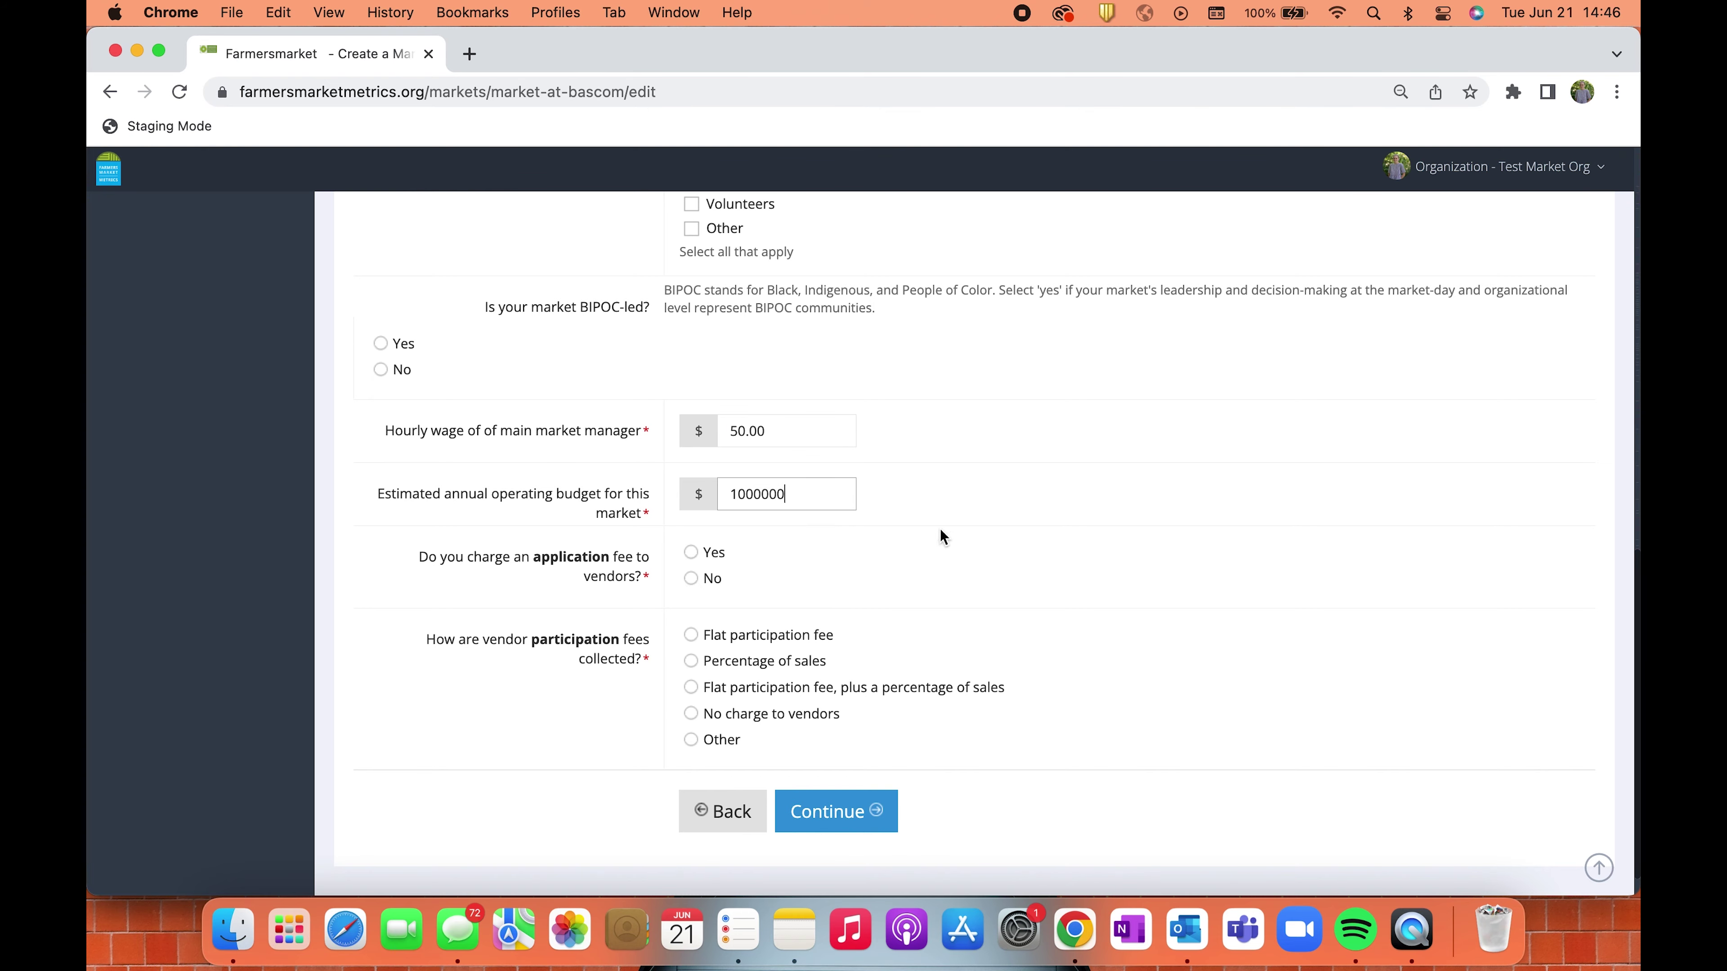
click(691, 578)
scroll(748, 564, down, 1)
click(803, 776)
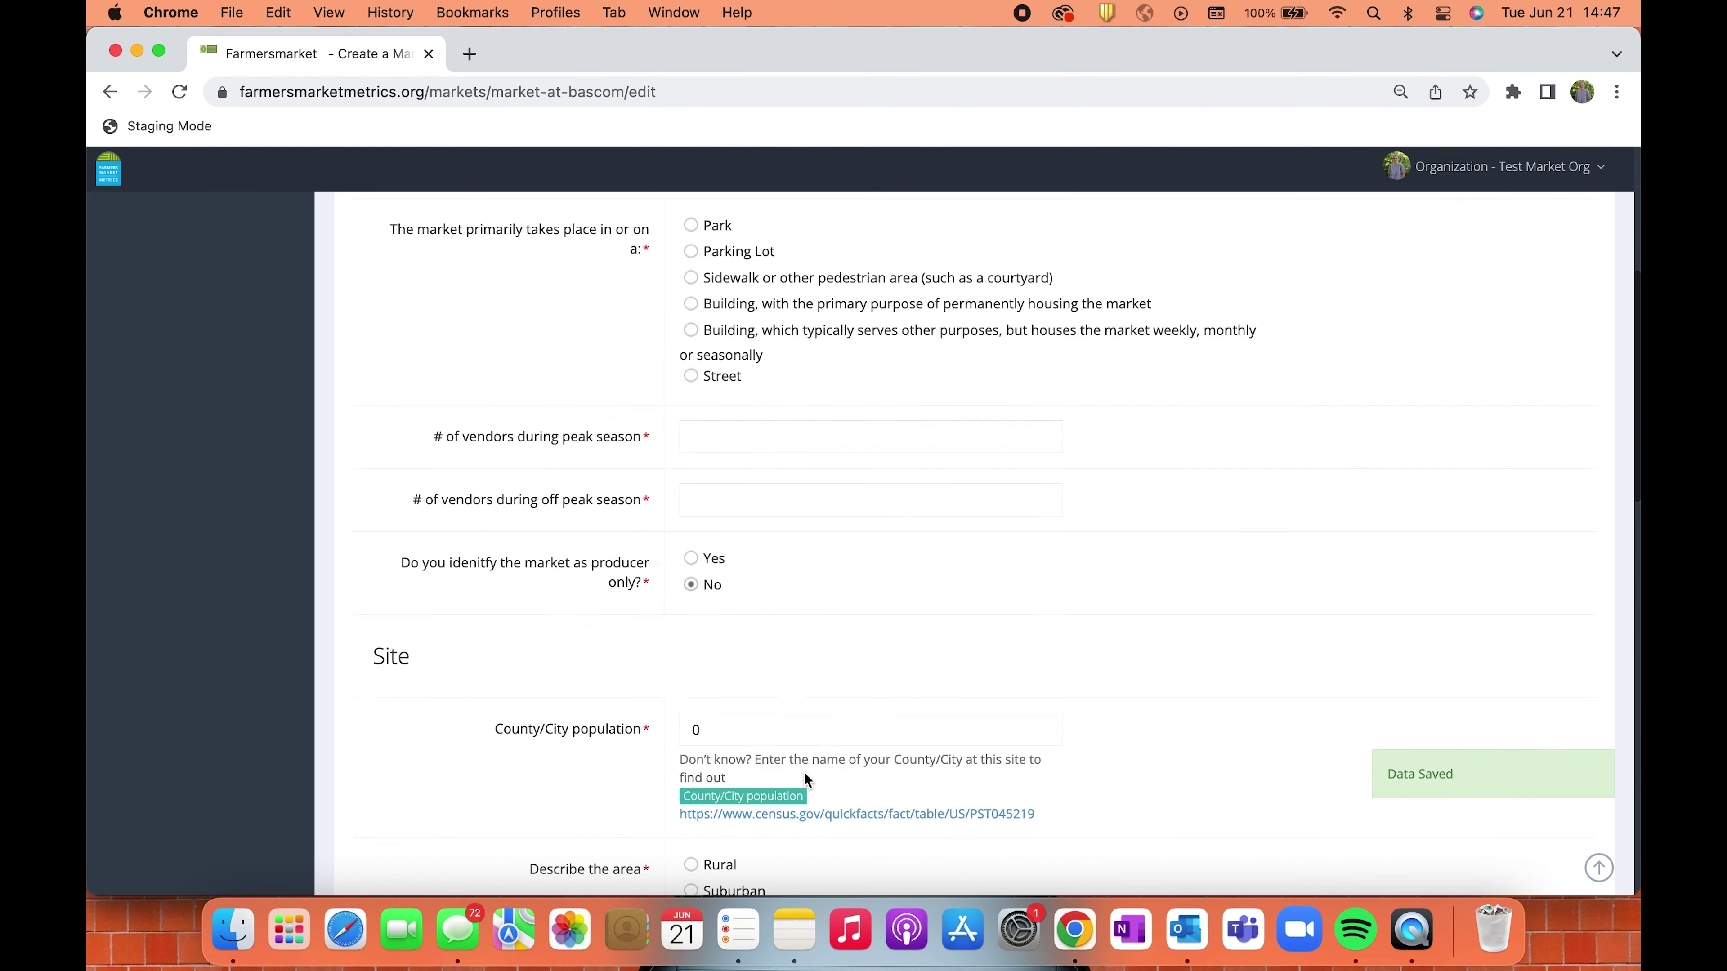
Mark the site as a sidewalk area with 10 peak-season and 5 off-peak vendors.
scroll(748, 578, down, 5)
click(692, 577)
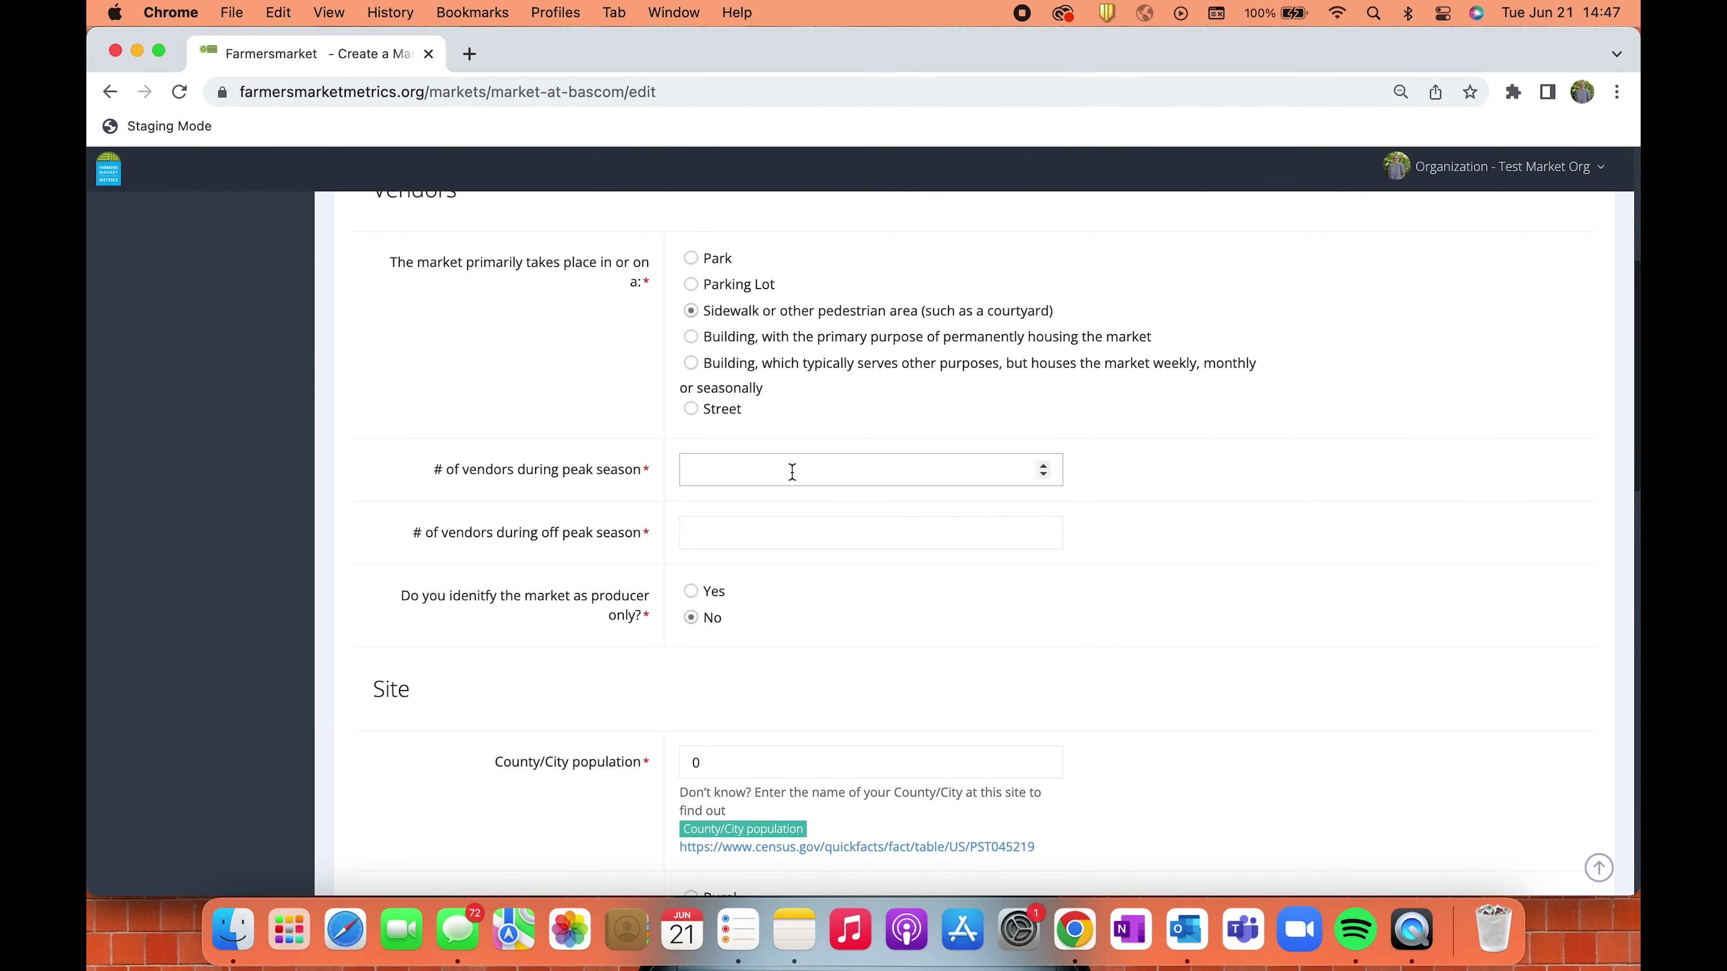
click(792, 471)
text(10)
key(Tab)
text(5)
Enter population 300000, Urban area, 10,001 - 20,000 square feet, and N/A for permanent infrastructure.
scroll(815, 612, down, 5)
click(627, 443)
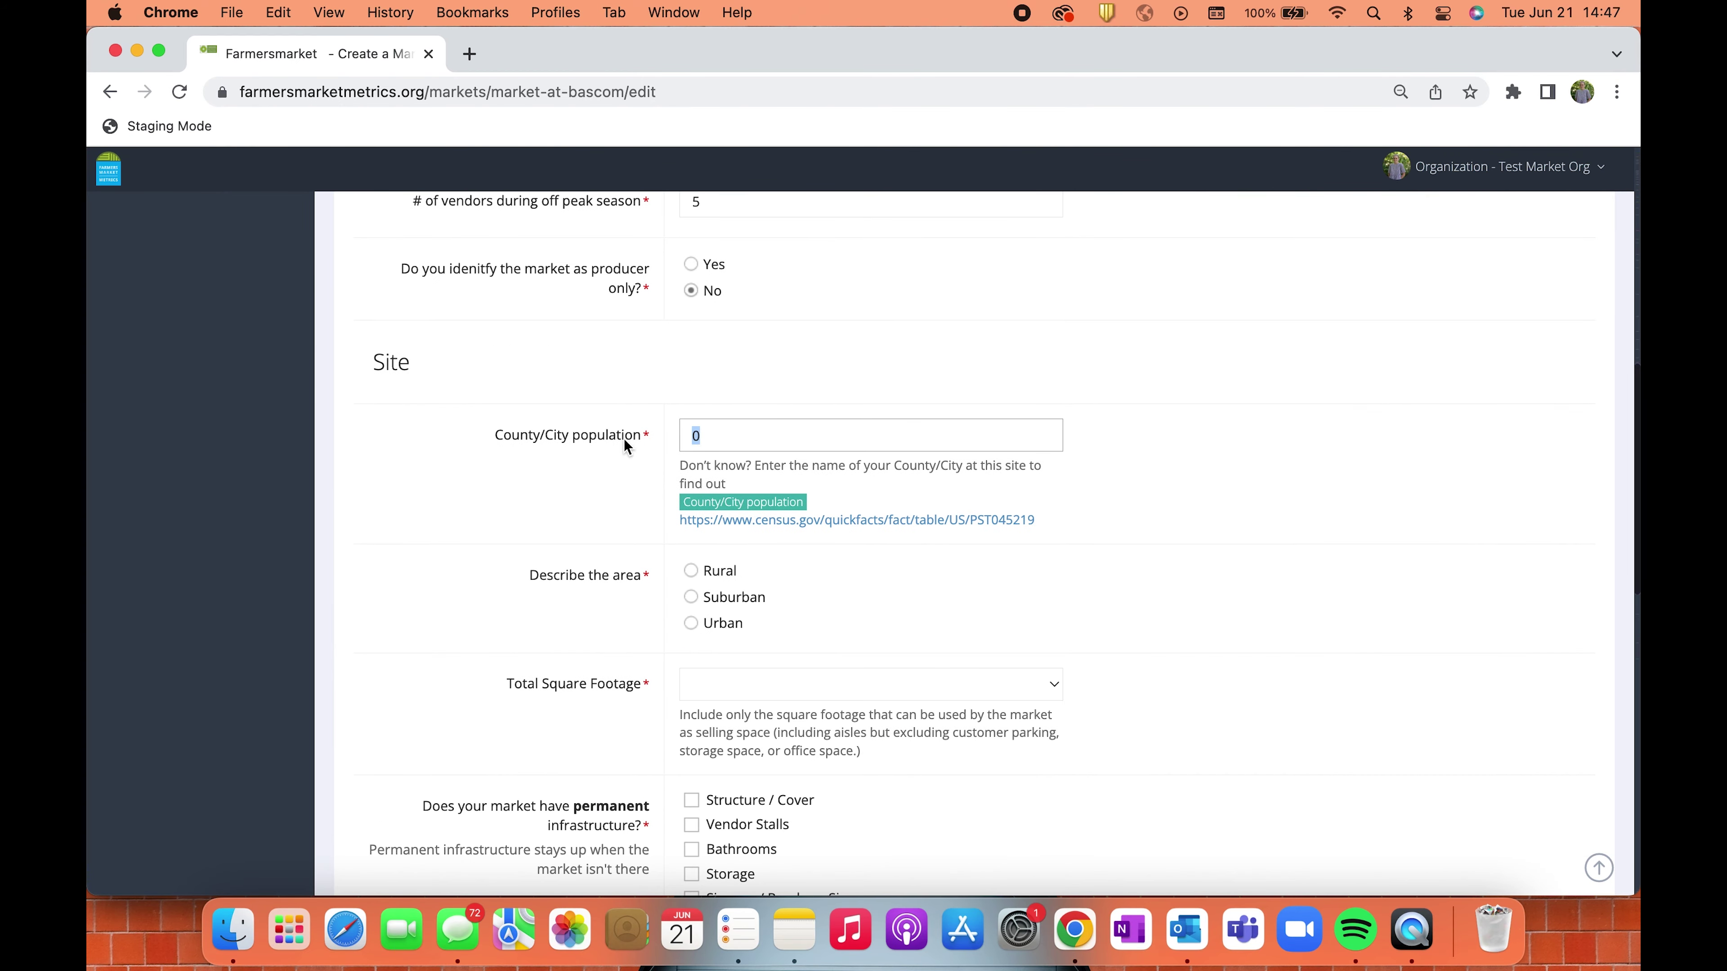
text(300000)
click(722, 623)
scroll(754, 612, down, 5)
click(761, 483)
click(749, 534)
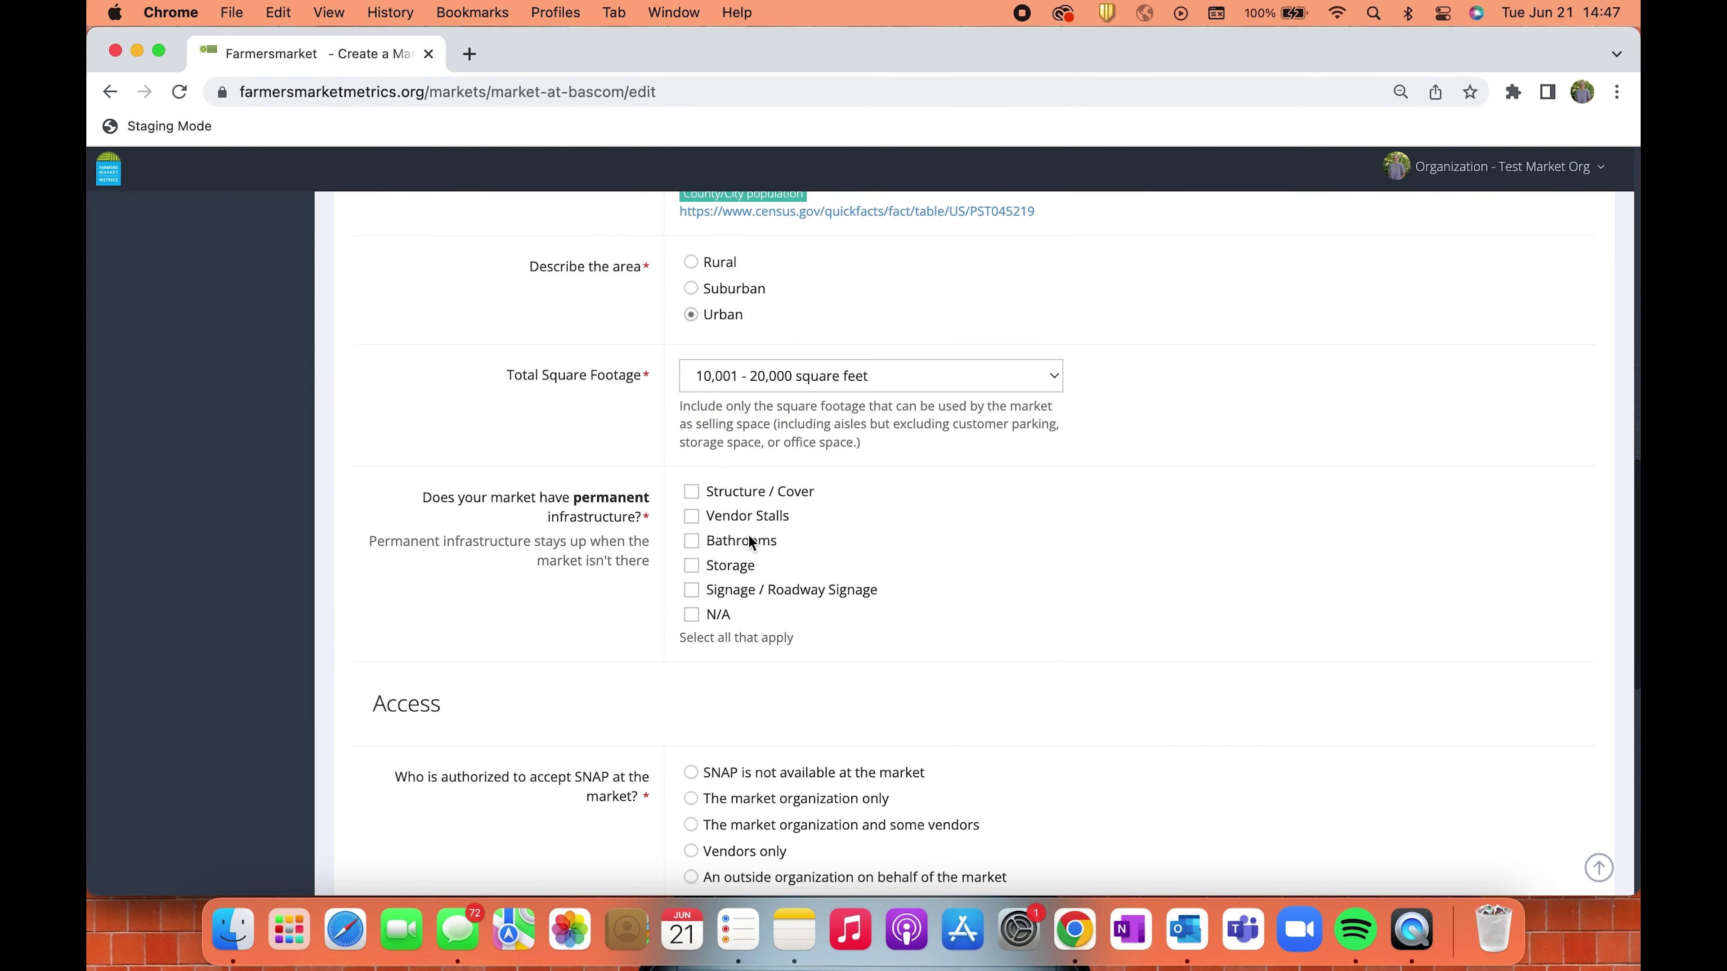
click(692, 614)
scroll(735, 568, down, 5)
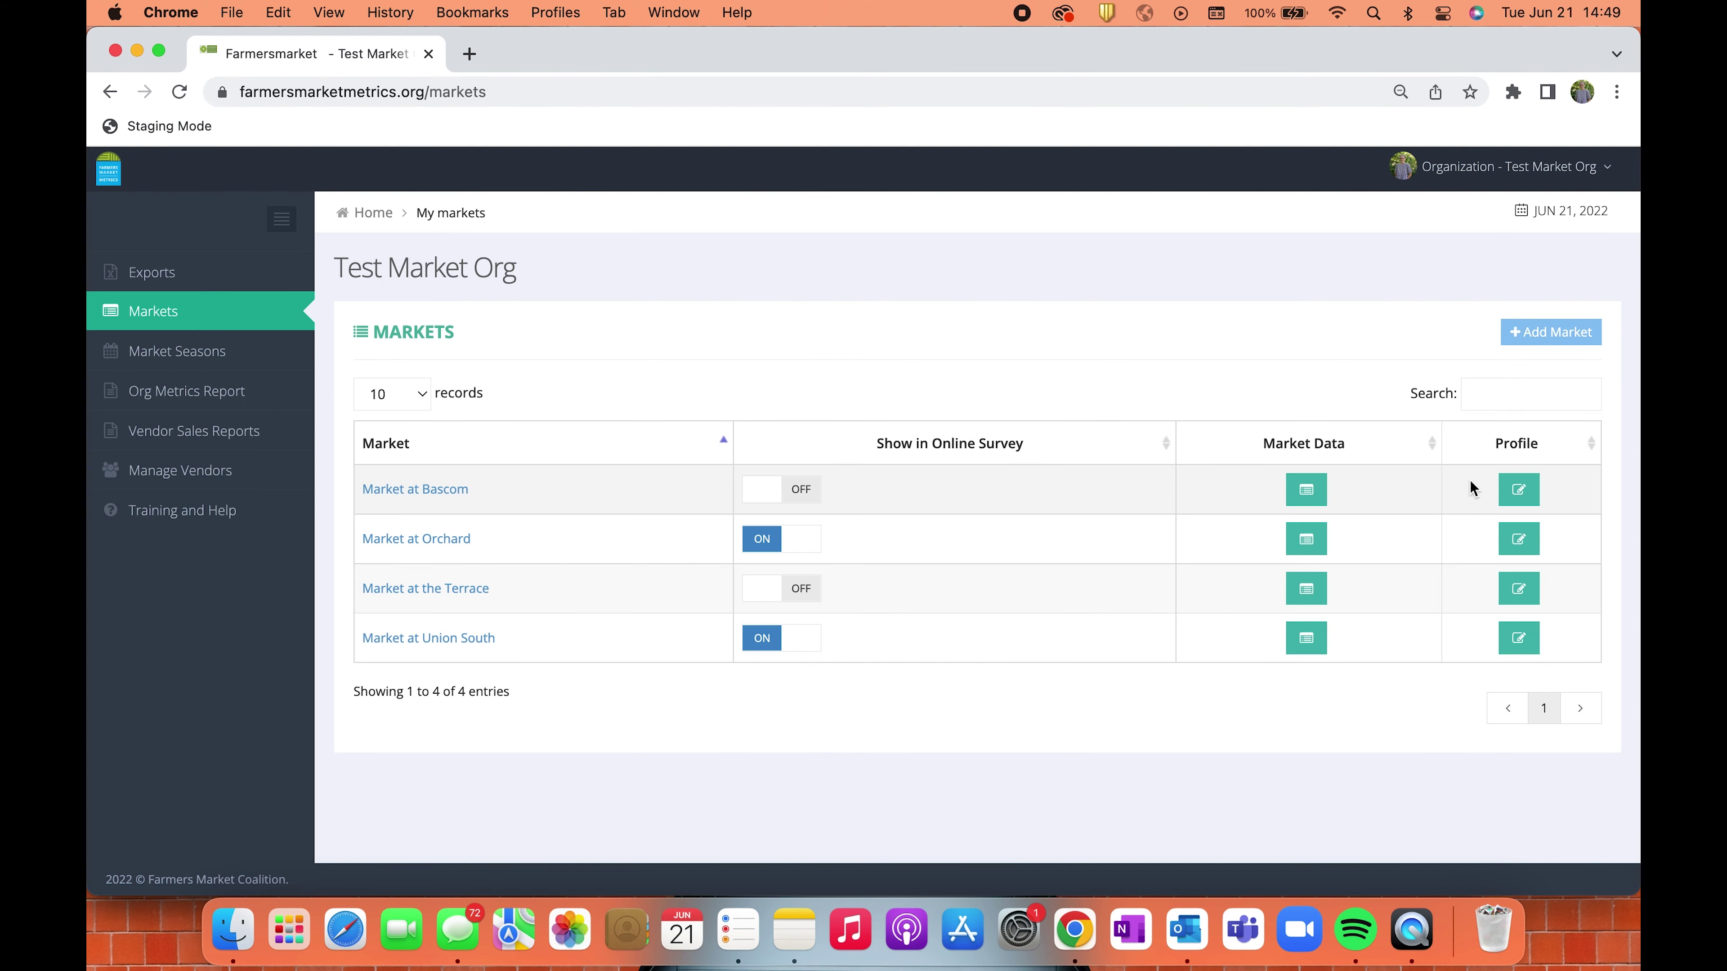
click(1520, 494)
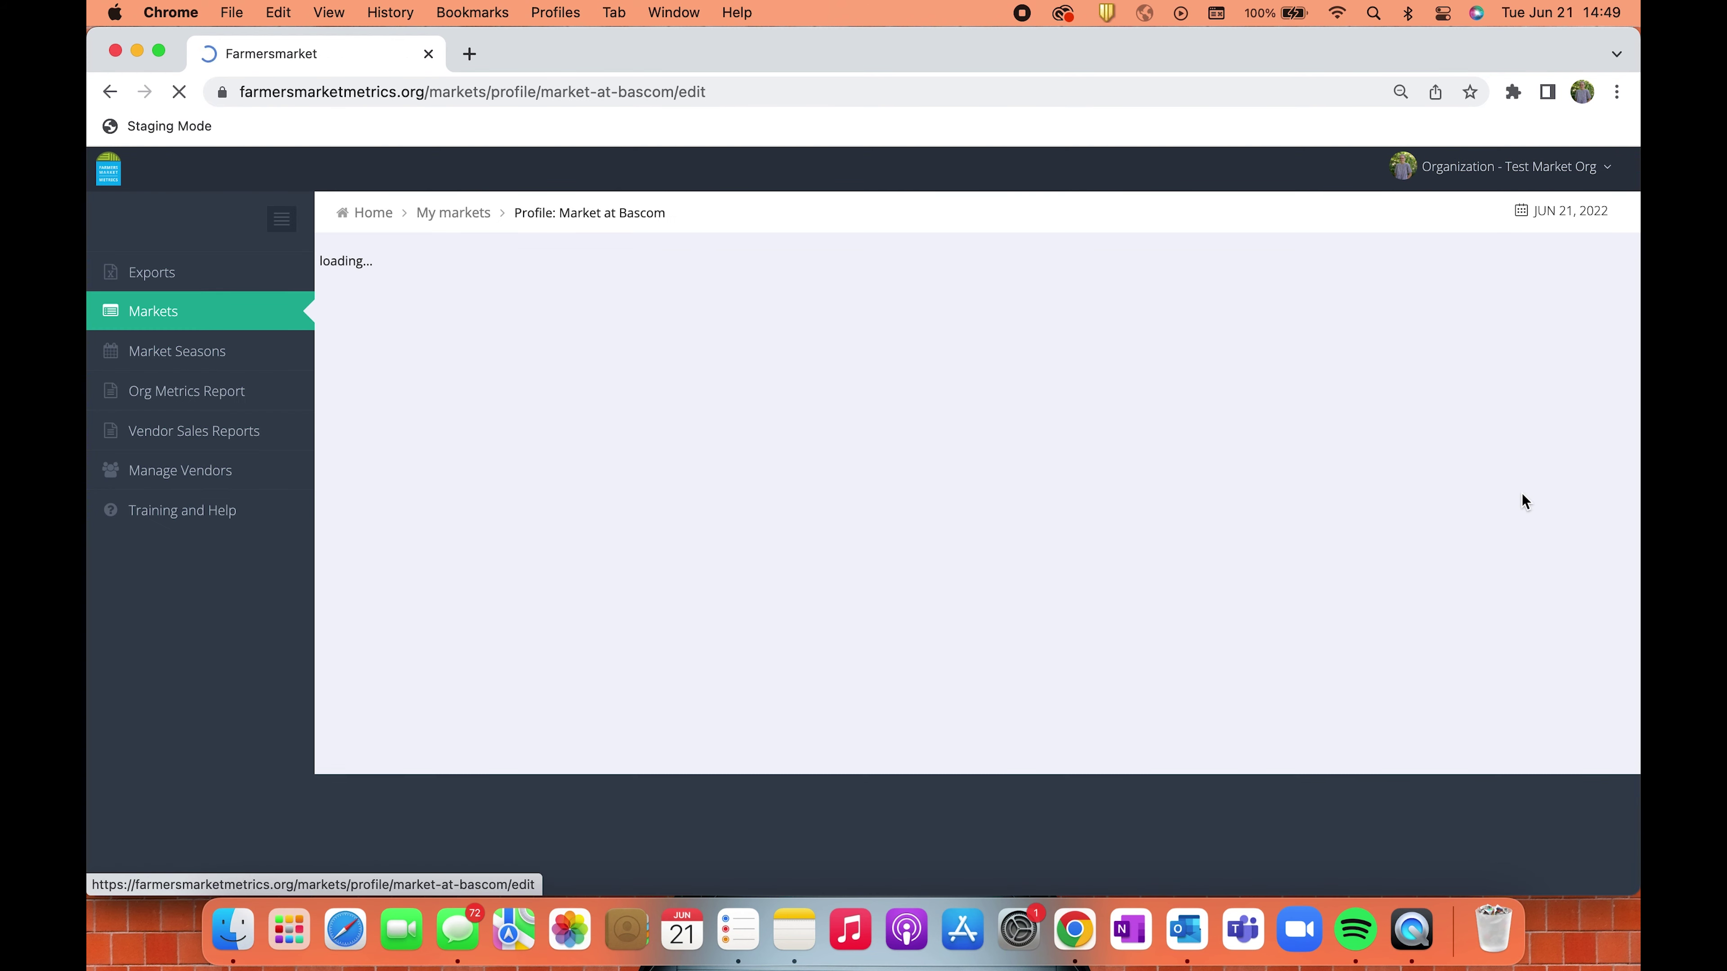
scroll(617, 786, down, 2)
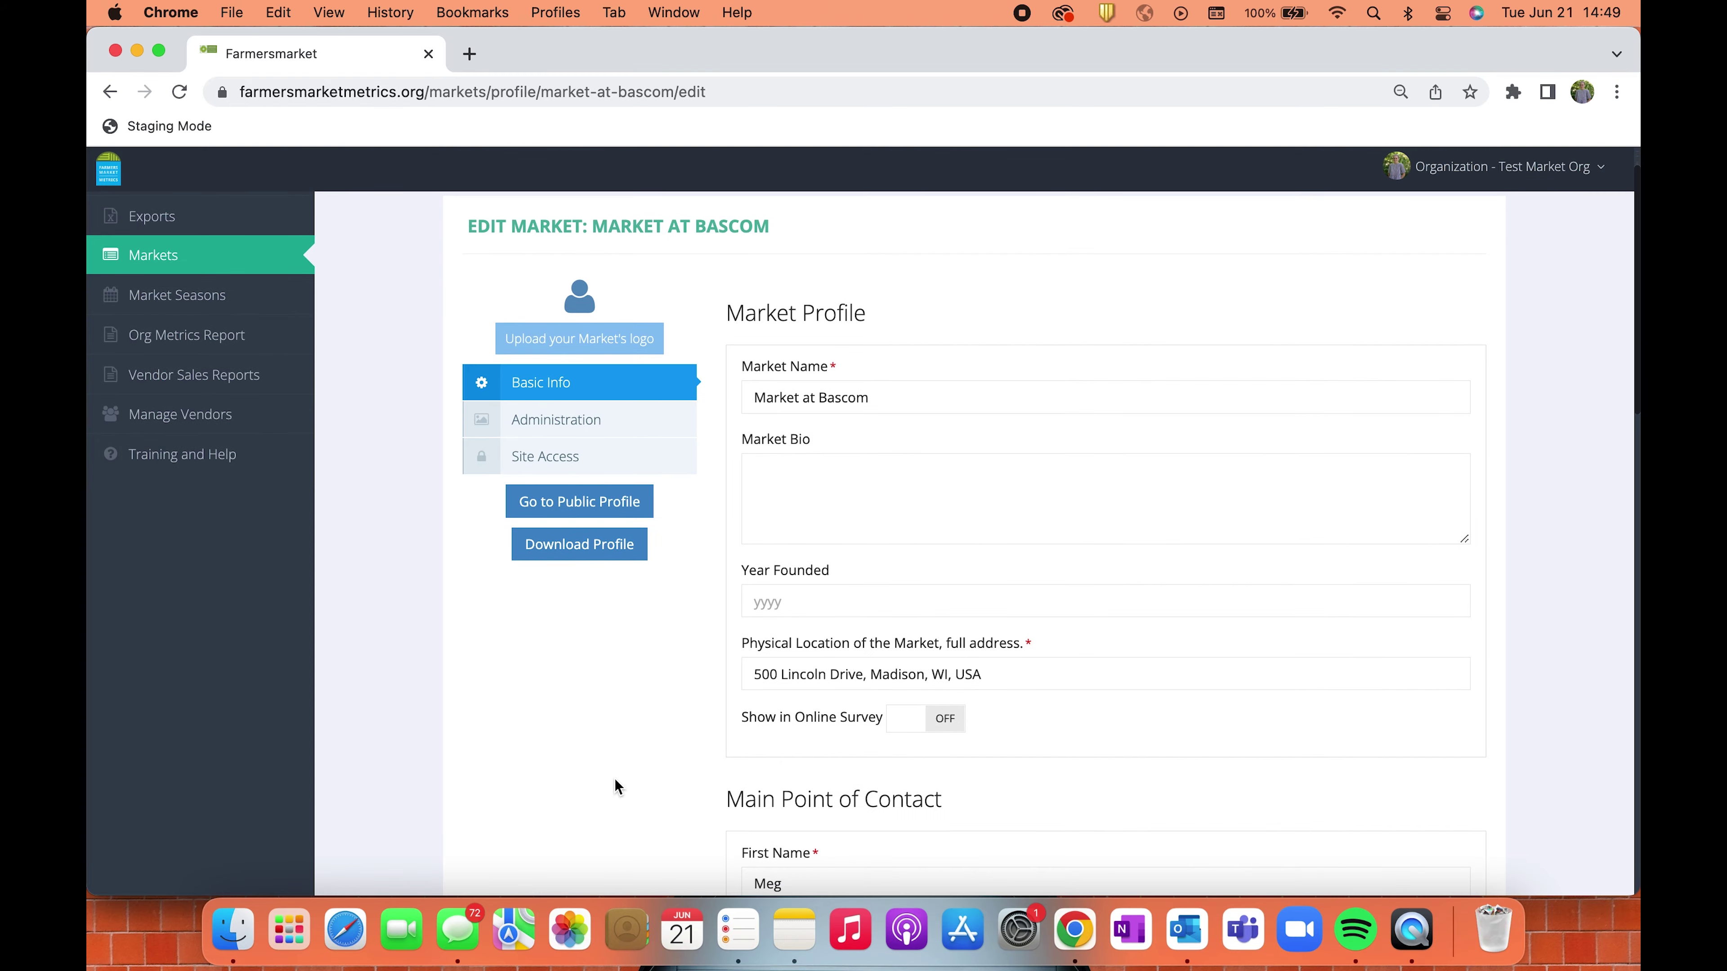
scroll(614, 779, down, 10)
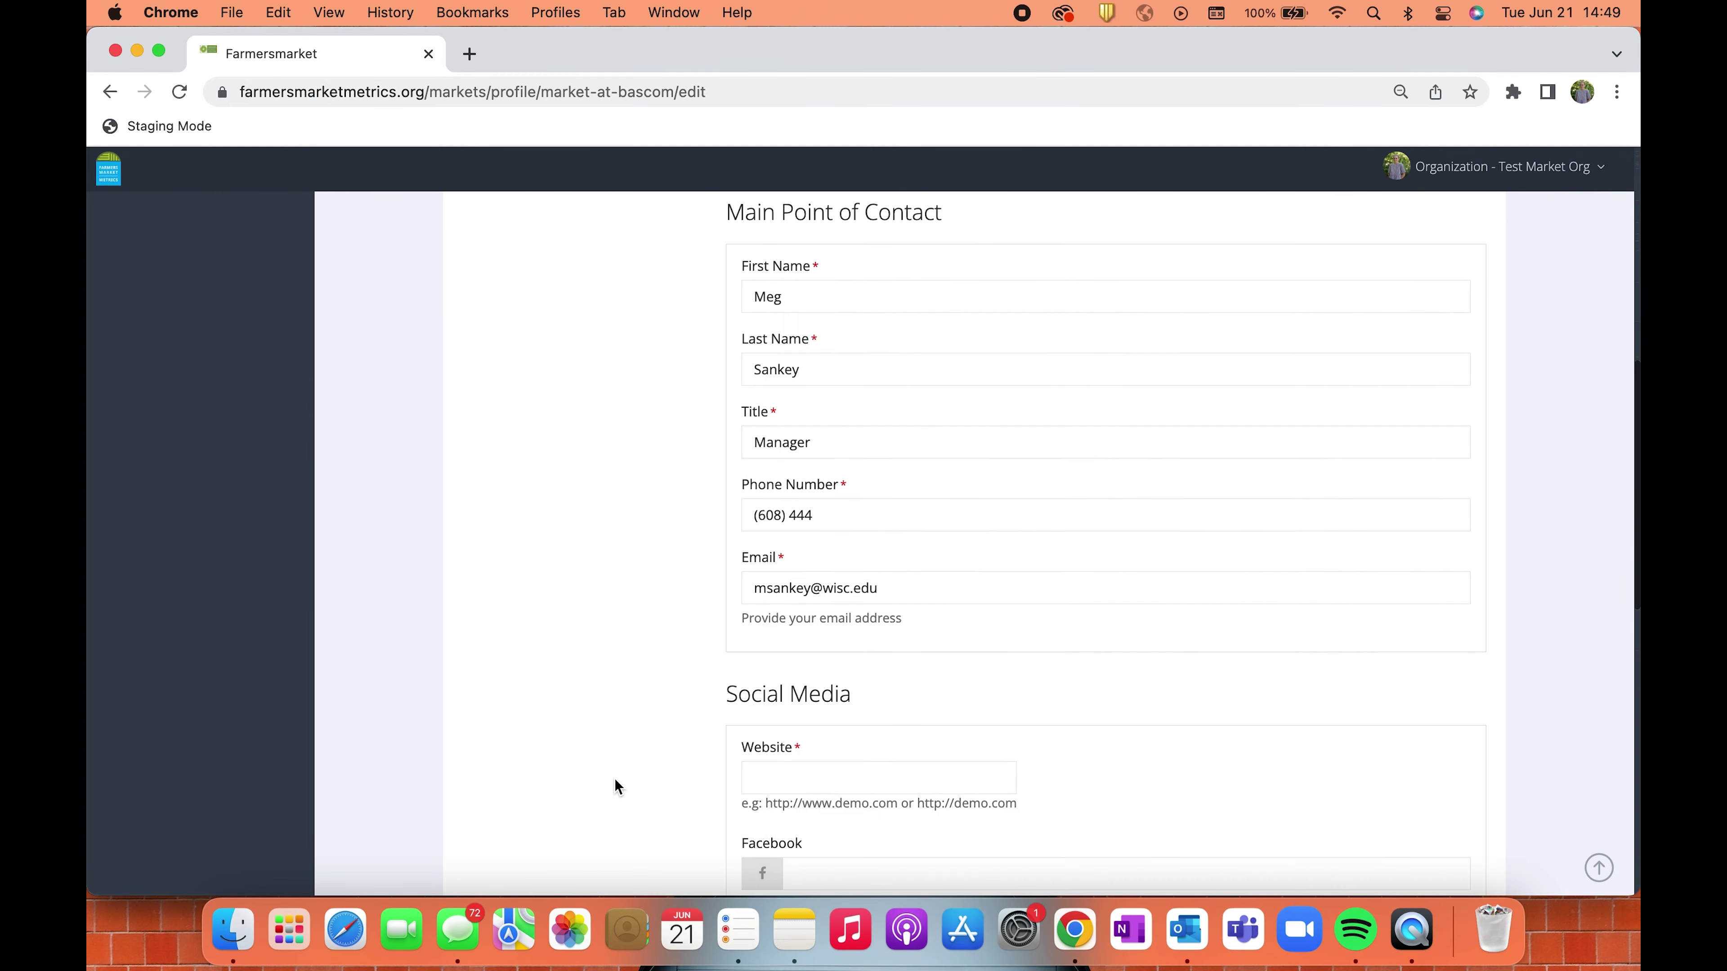
scroll(613, 778, up, 11)
Review the Administration and Site Access details, then download and open the profile PDF.
click(566, 418)
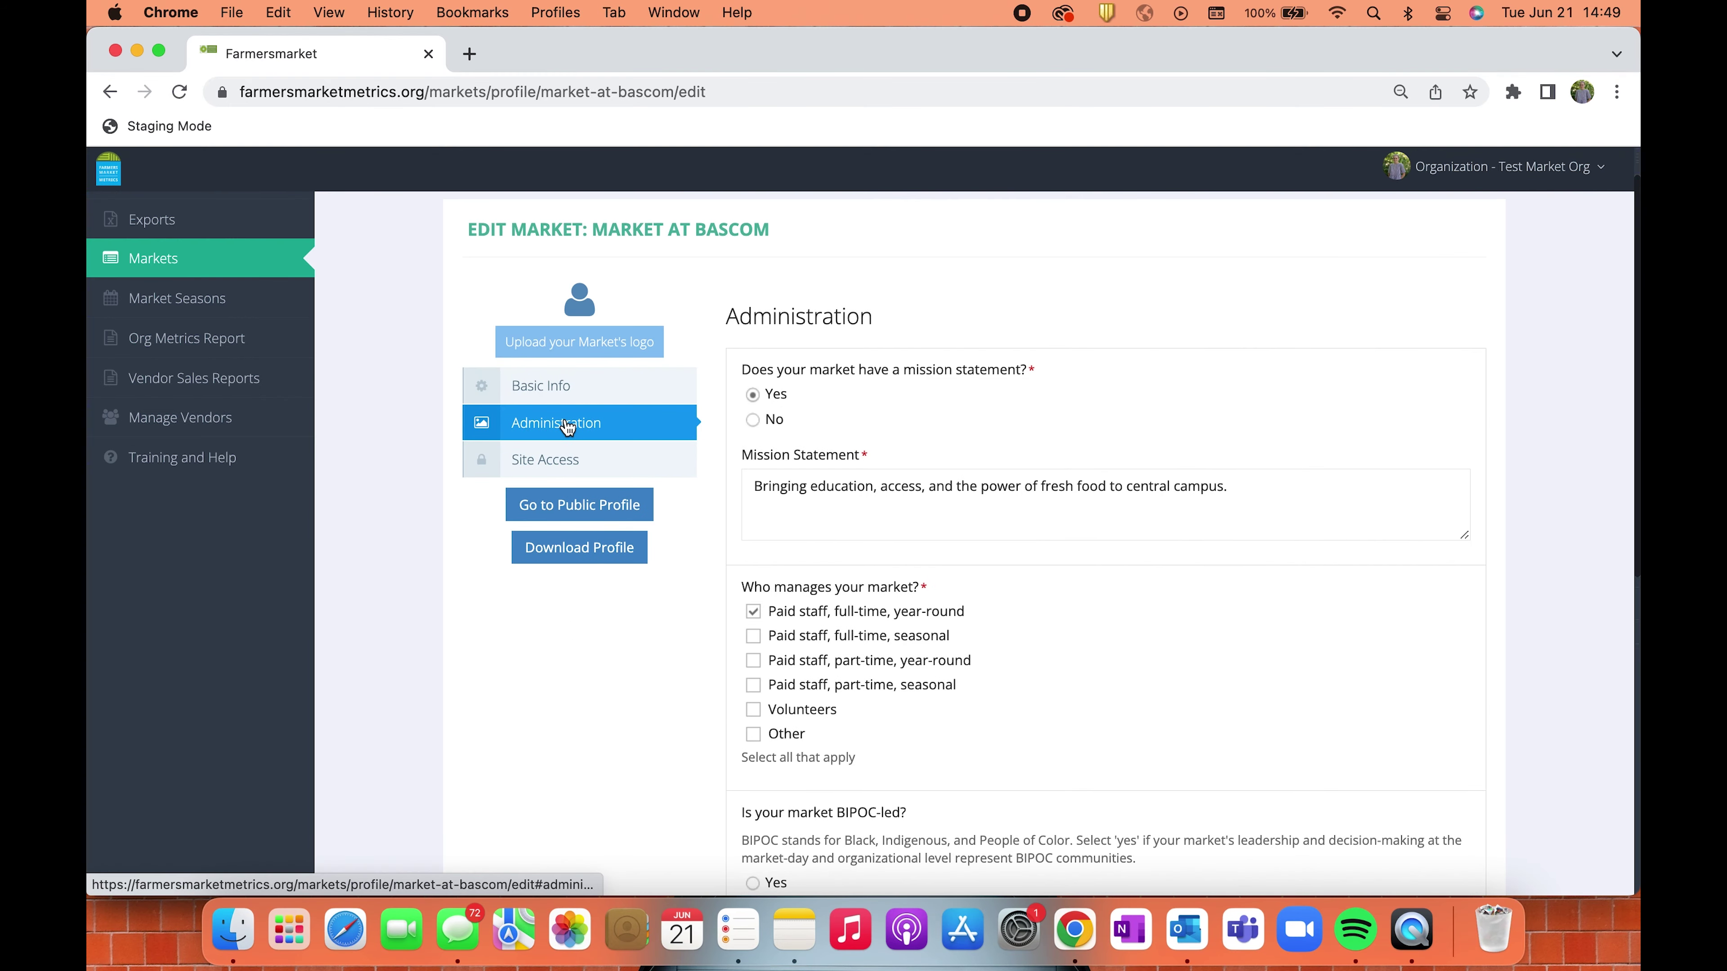
click(574, 463)
scroll(640, 775, down, 7)
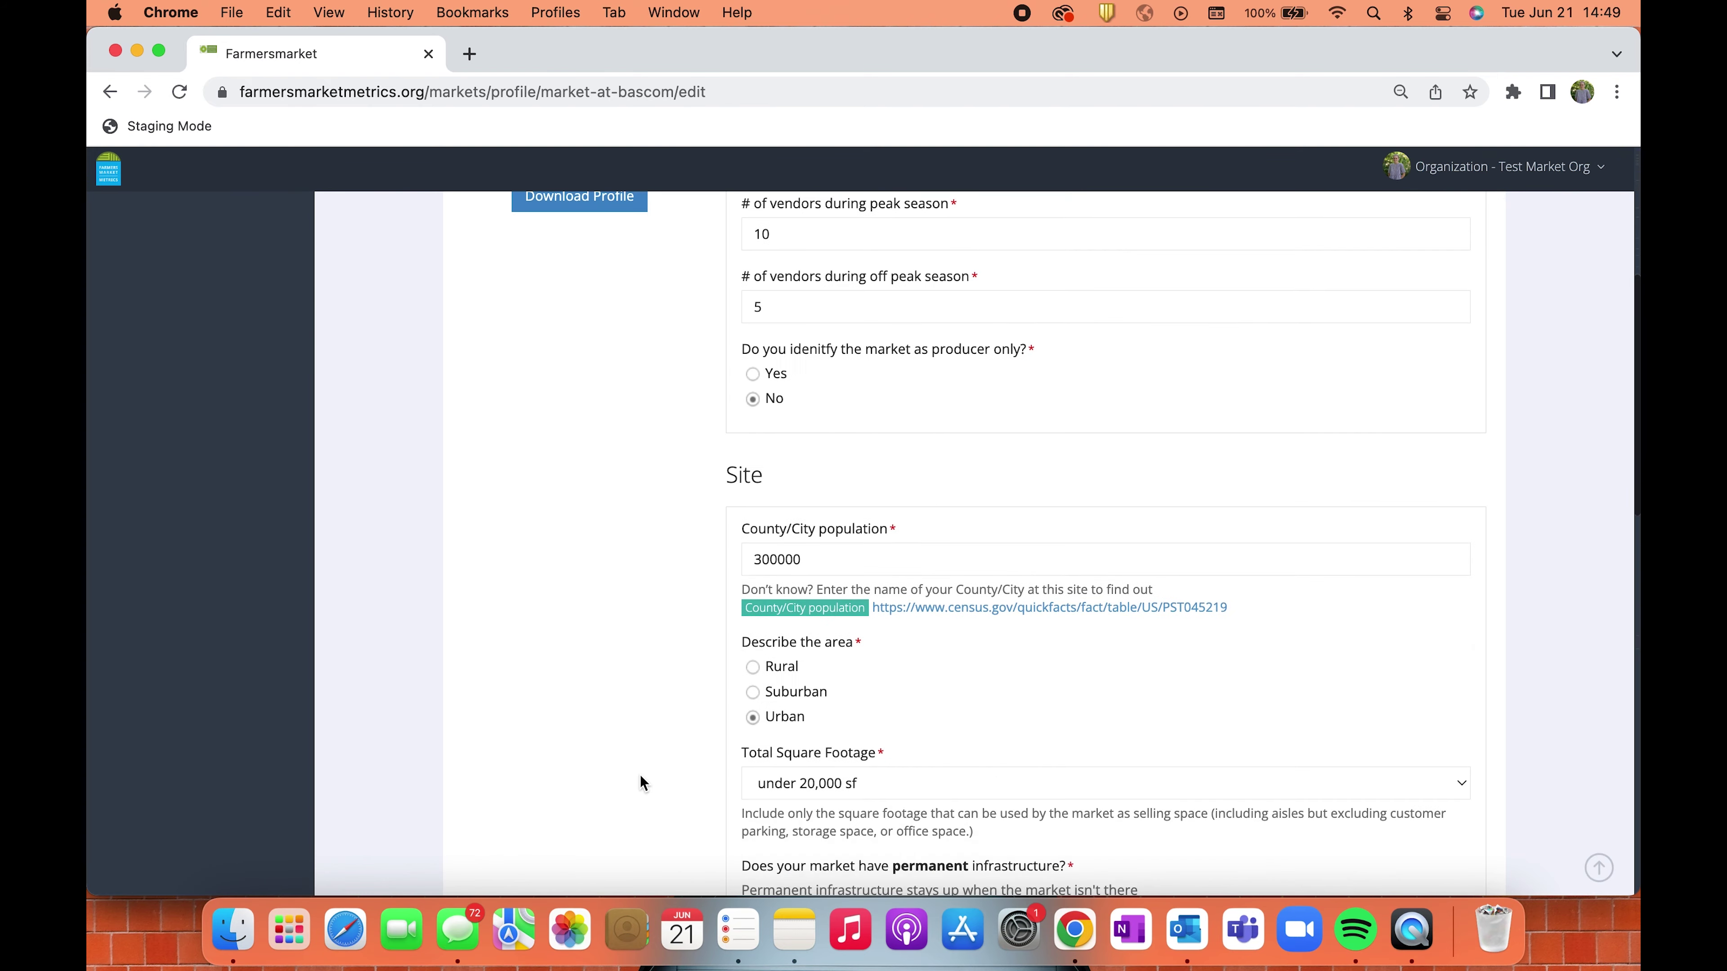
scroll(640, 775, down, 4)
scroll(640, 775, up, 11)
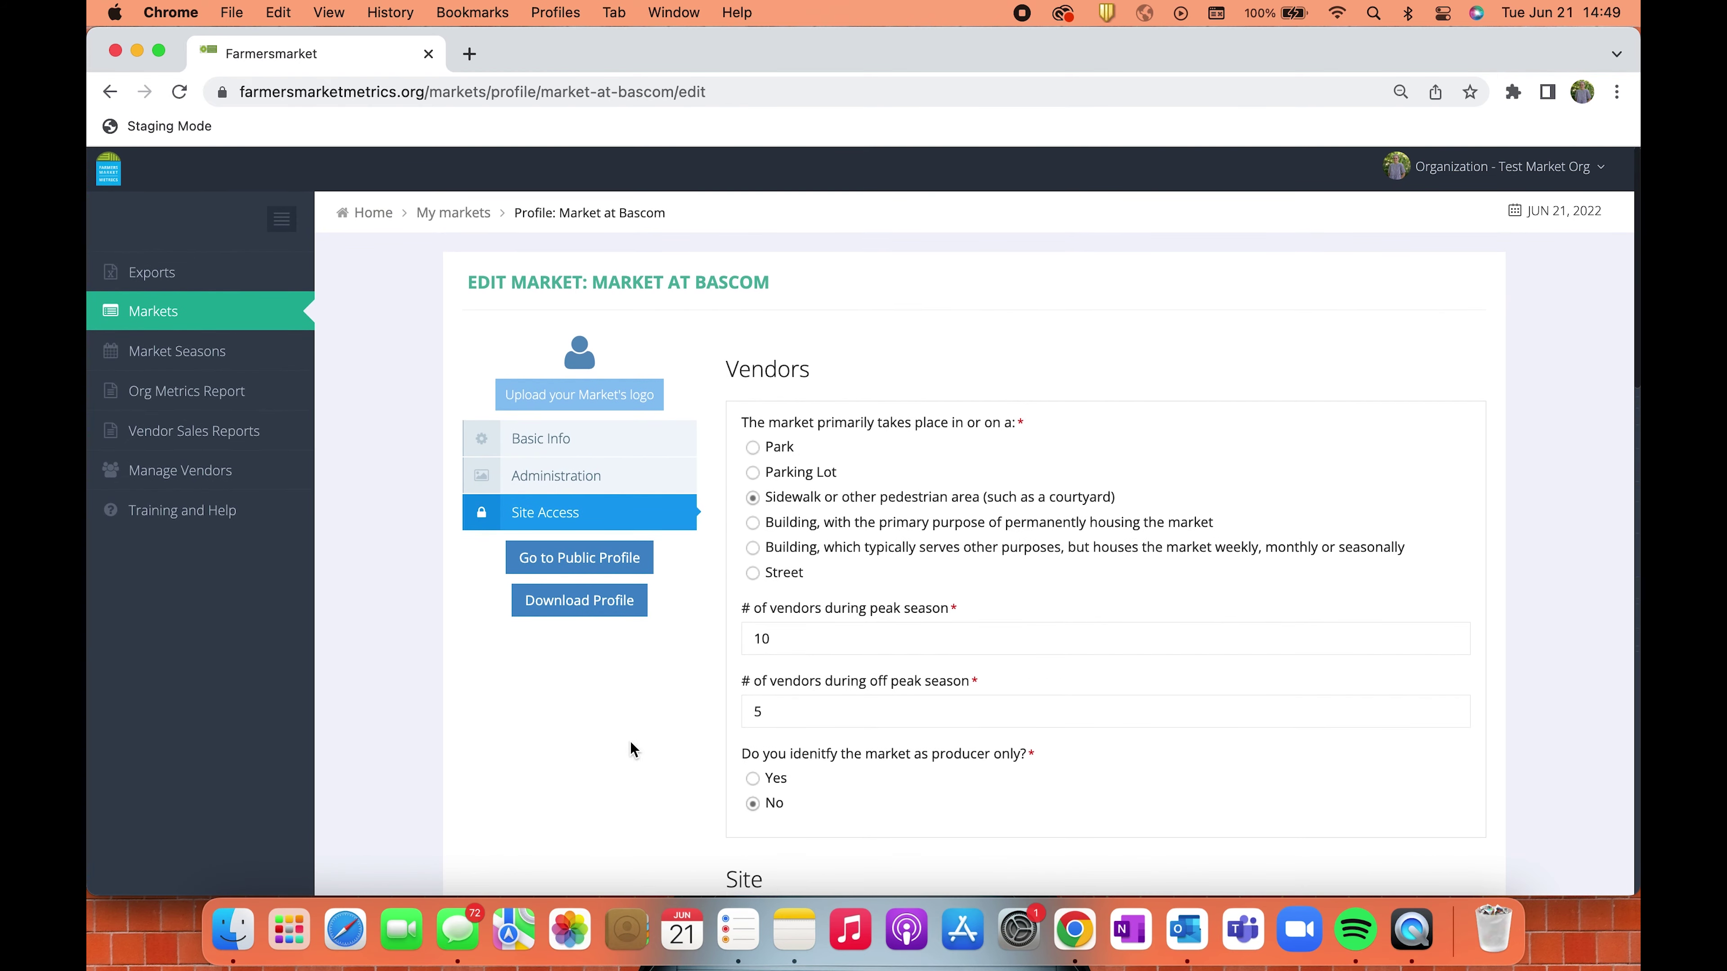
click(571, 609)
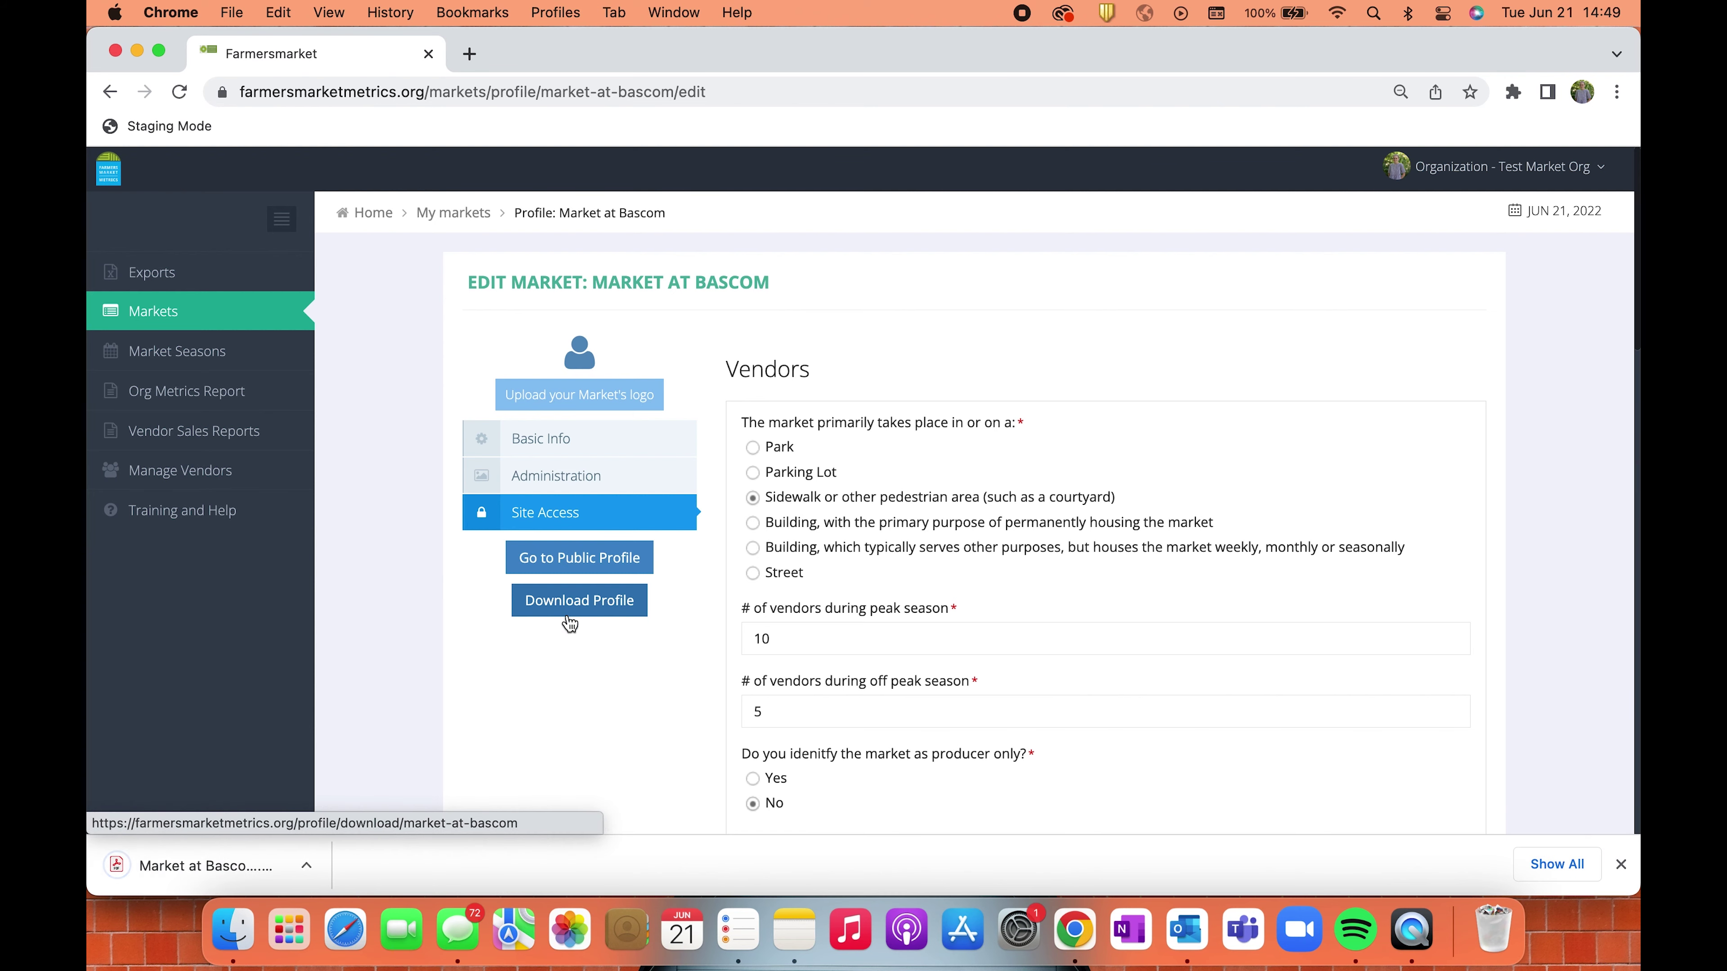
click(250, 867)
Scroll through the Market at Bascom profile PDF to the vendor, site and access sections.
scroll(1446, 736, down, 5)
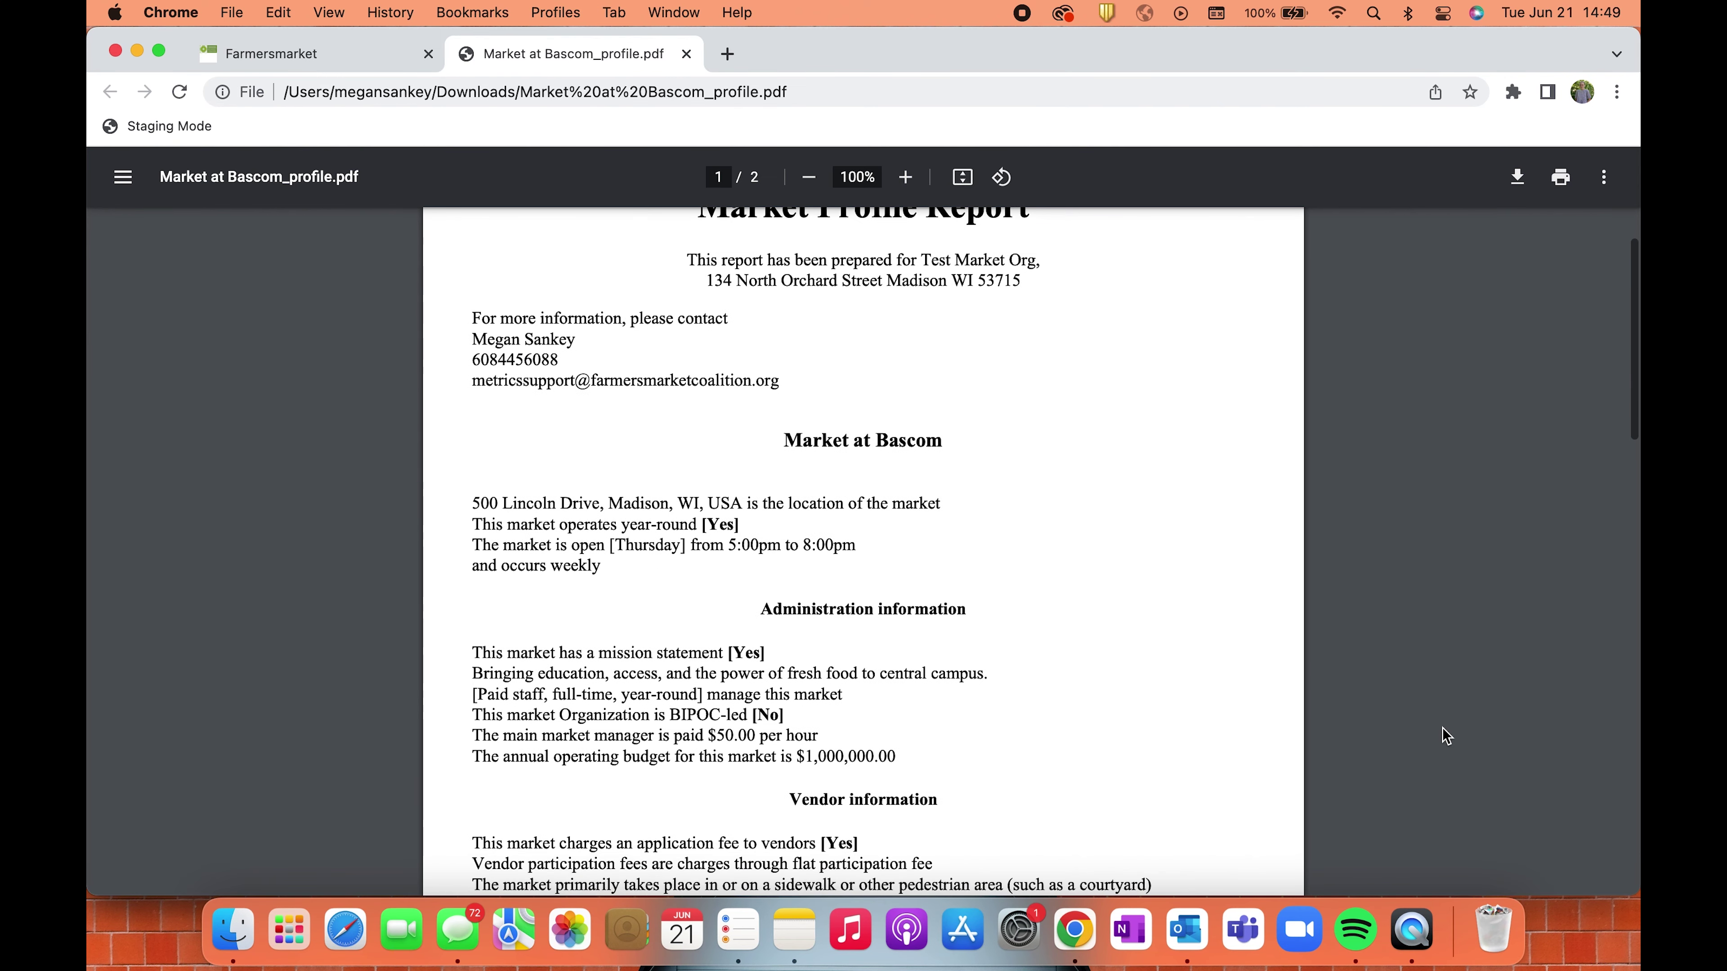
scroll(1446, 736, down, 5)
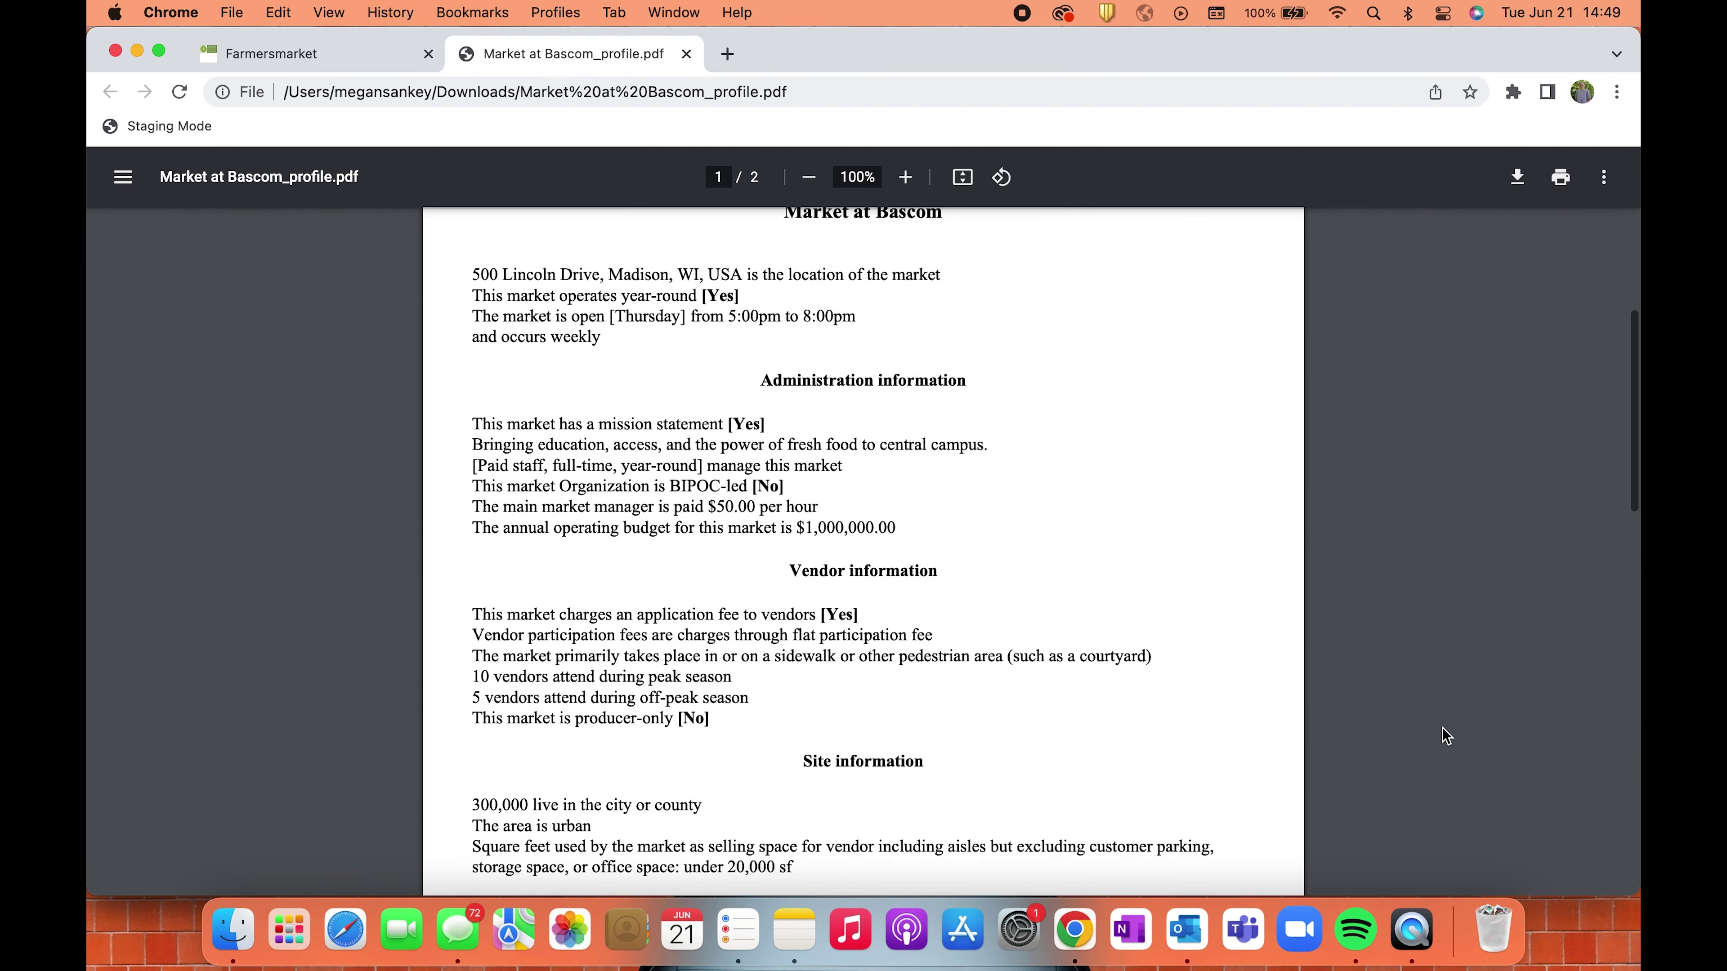
scroll(1446, 736, down, 5)
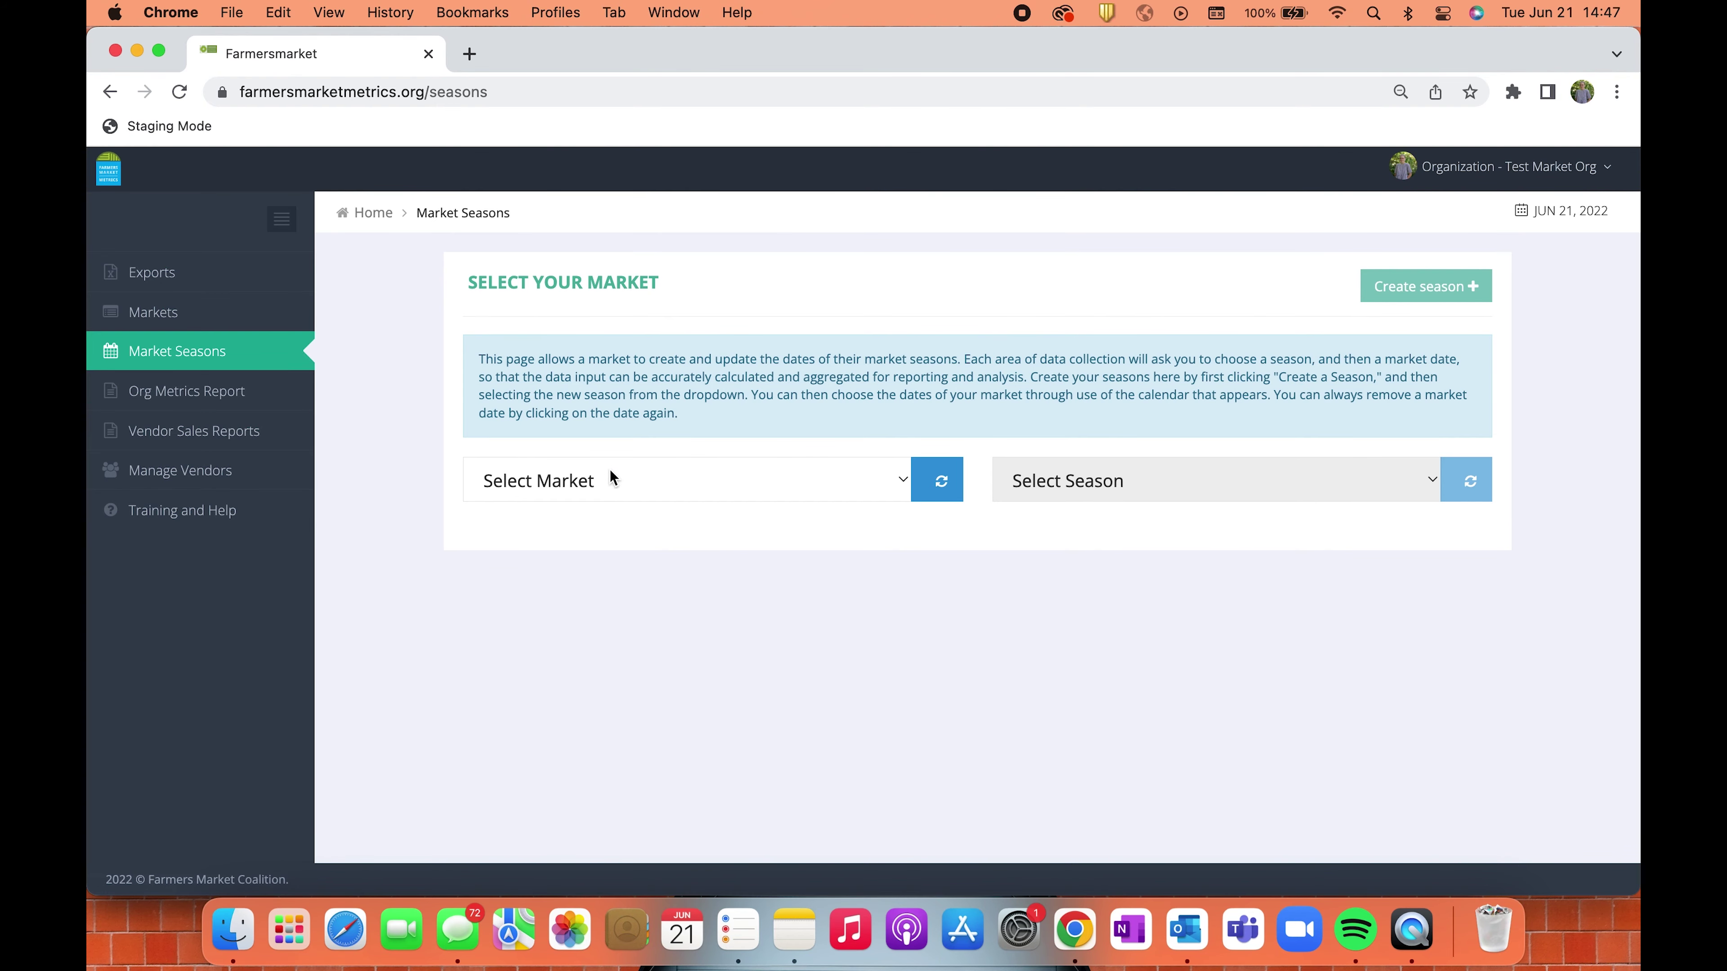
Select Market at Bascom and create a season named 'July 2022'.
click(671, 483)
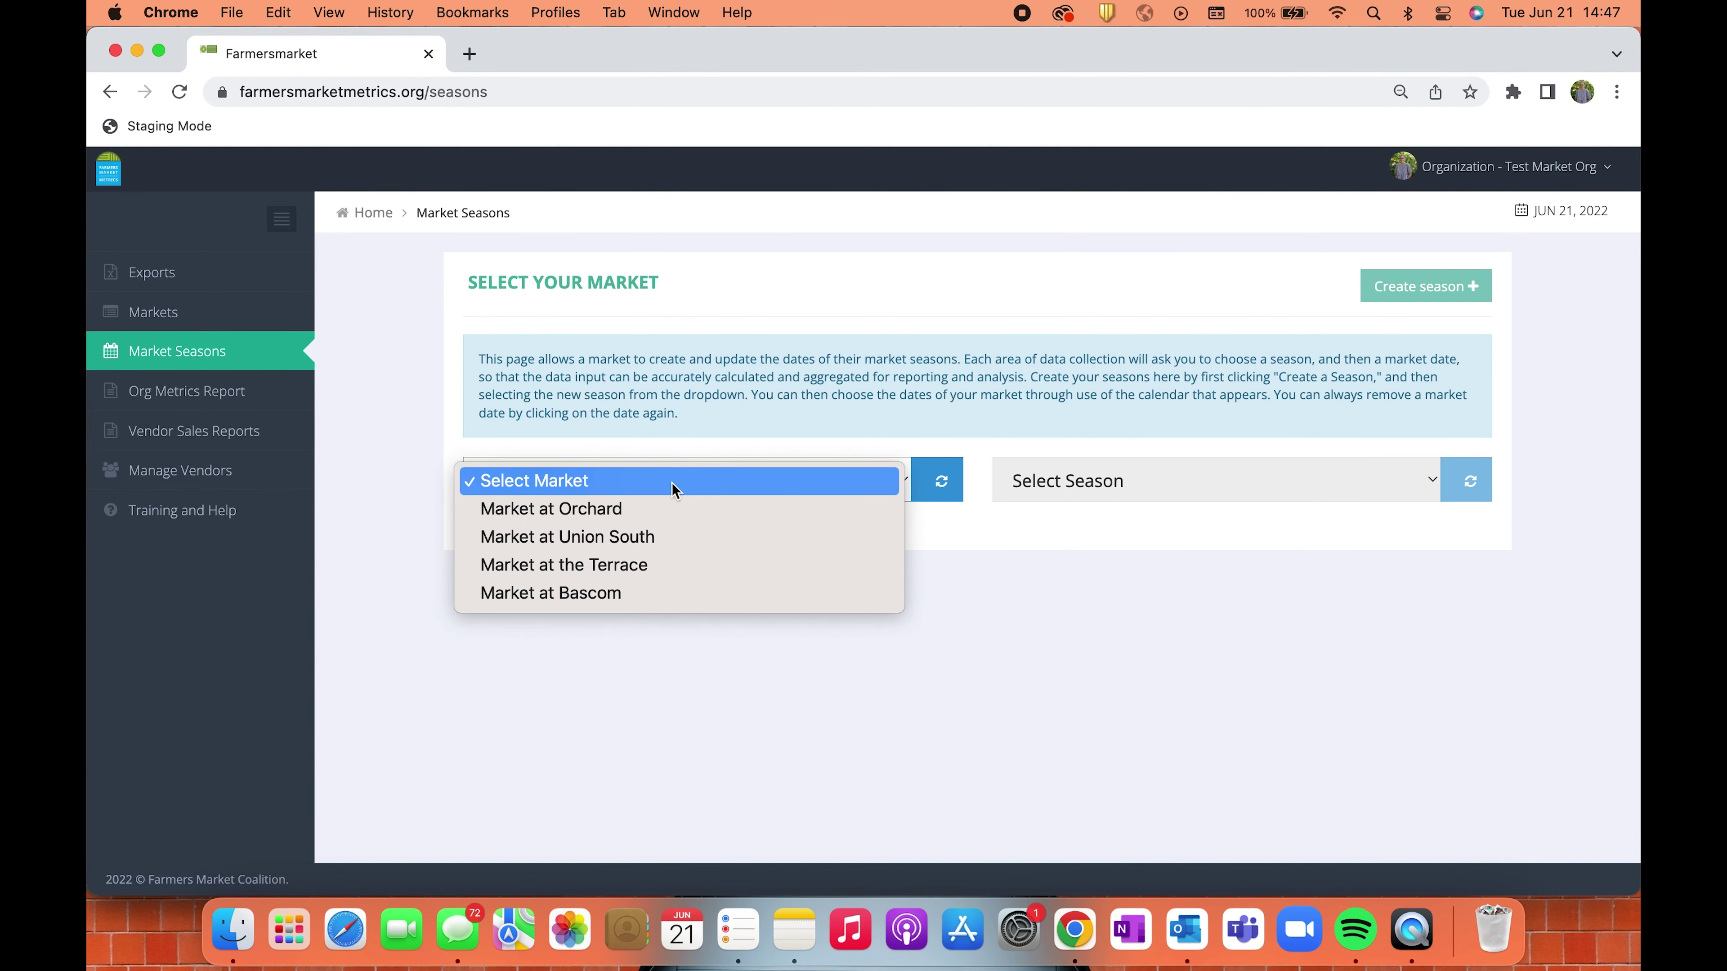
click(670, 594)
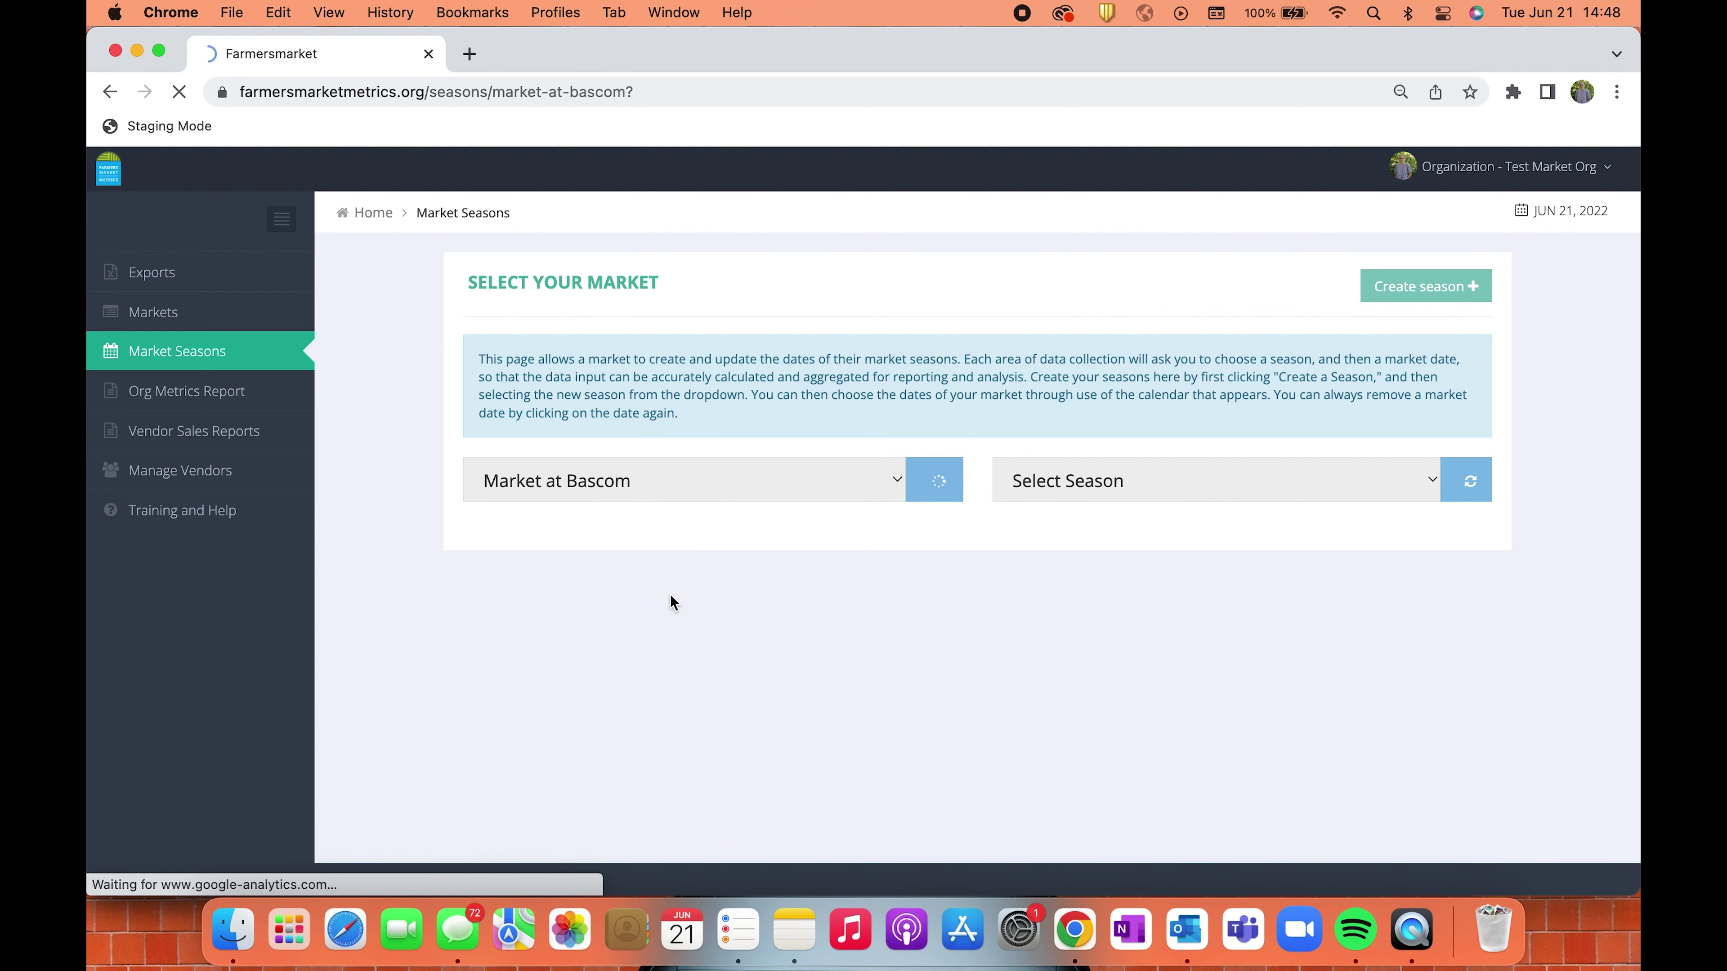
click(1040, 491)
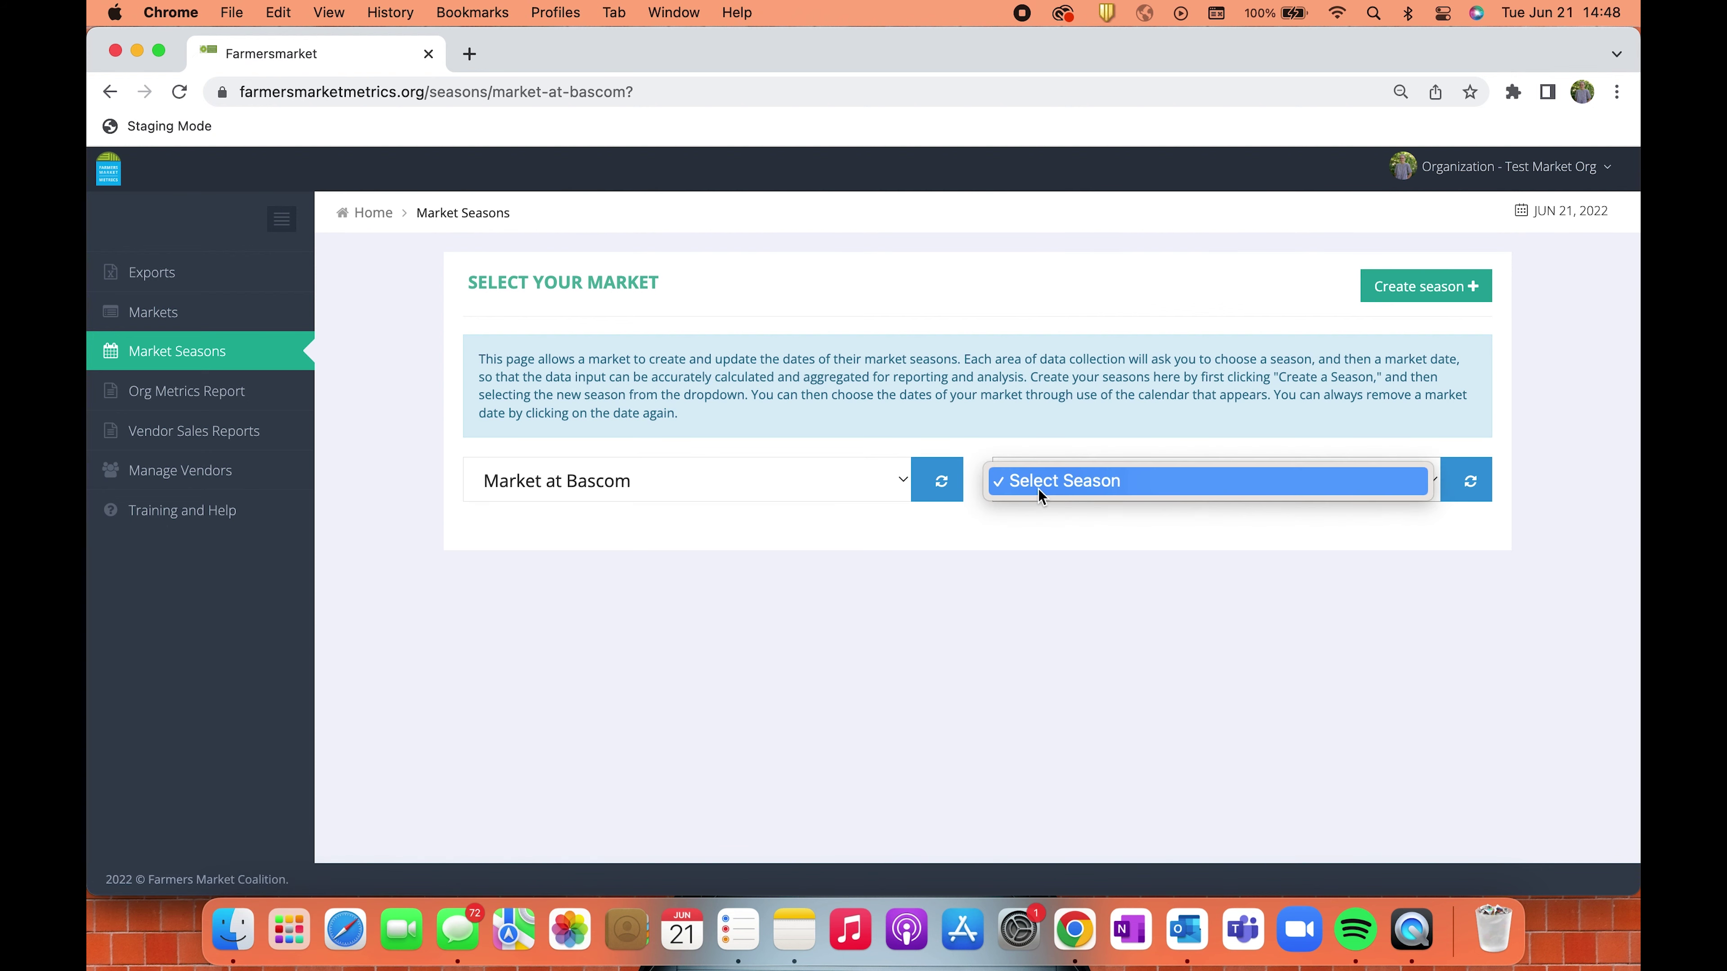
click(1406, 290)
click(1410, 291)
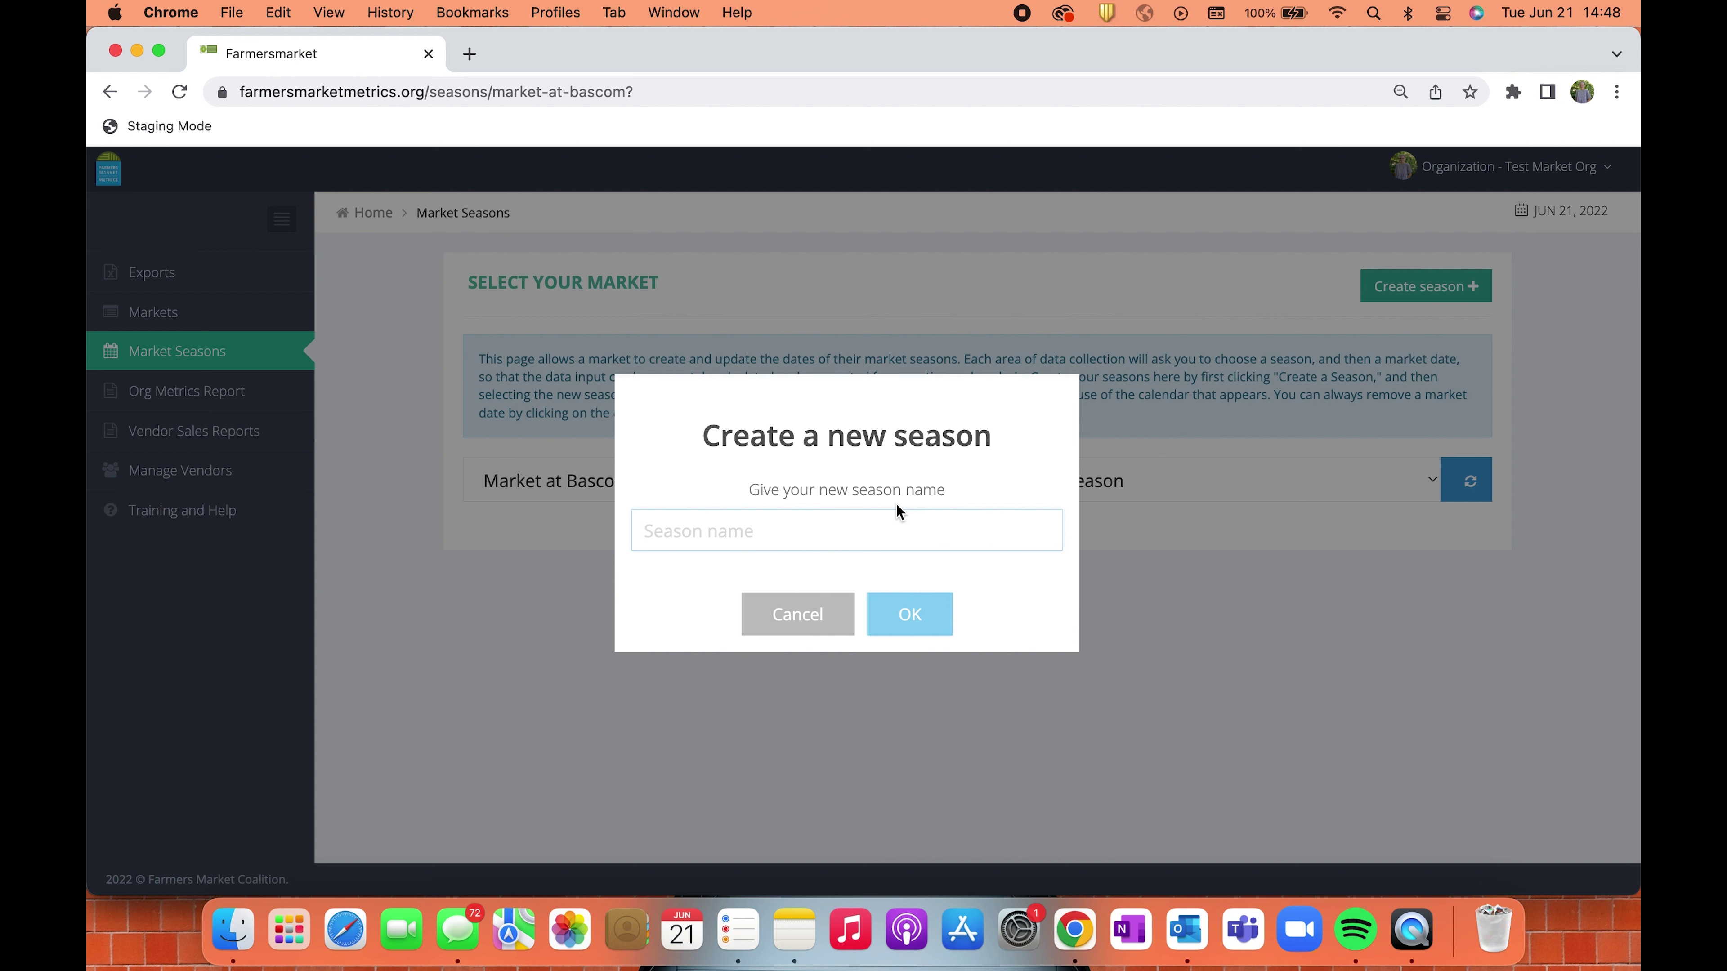
text(July 2022)
key(Return)
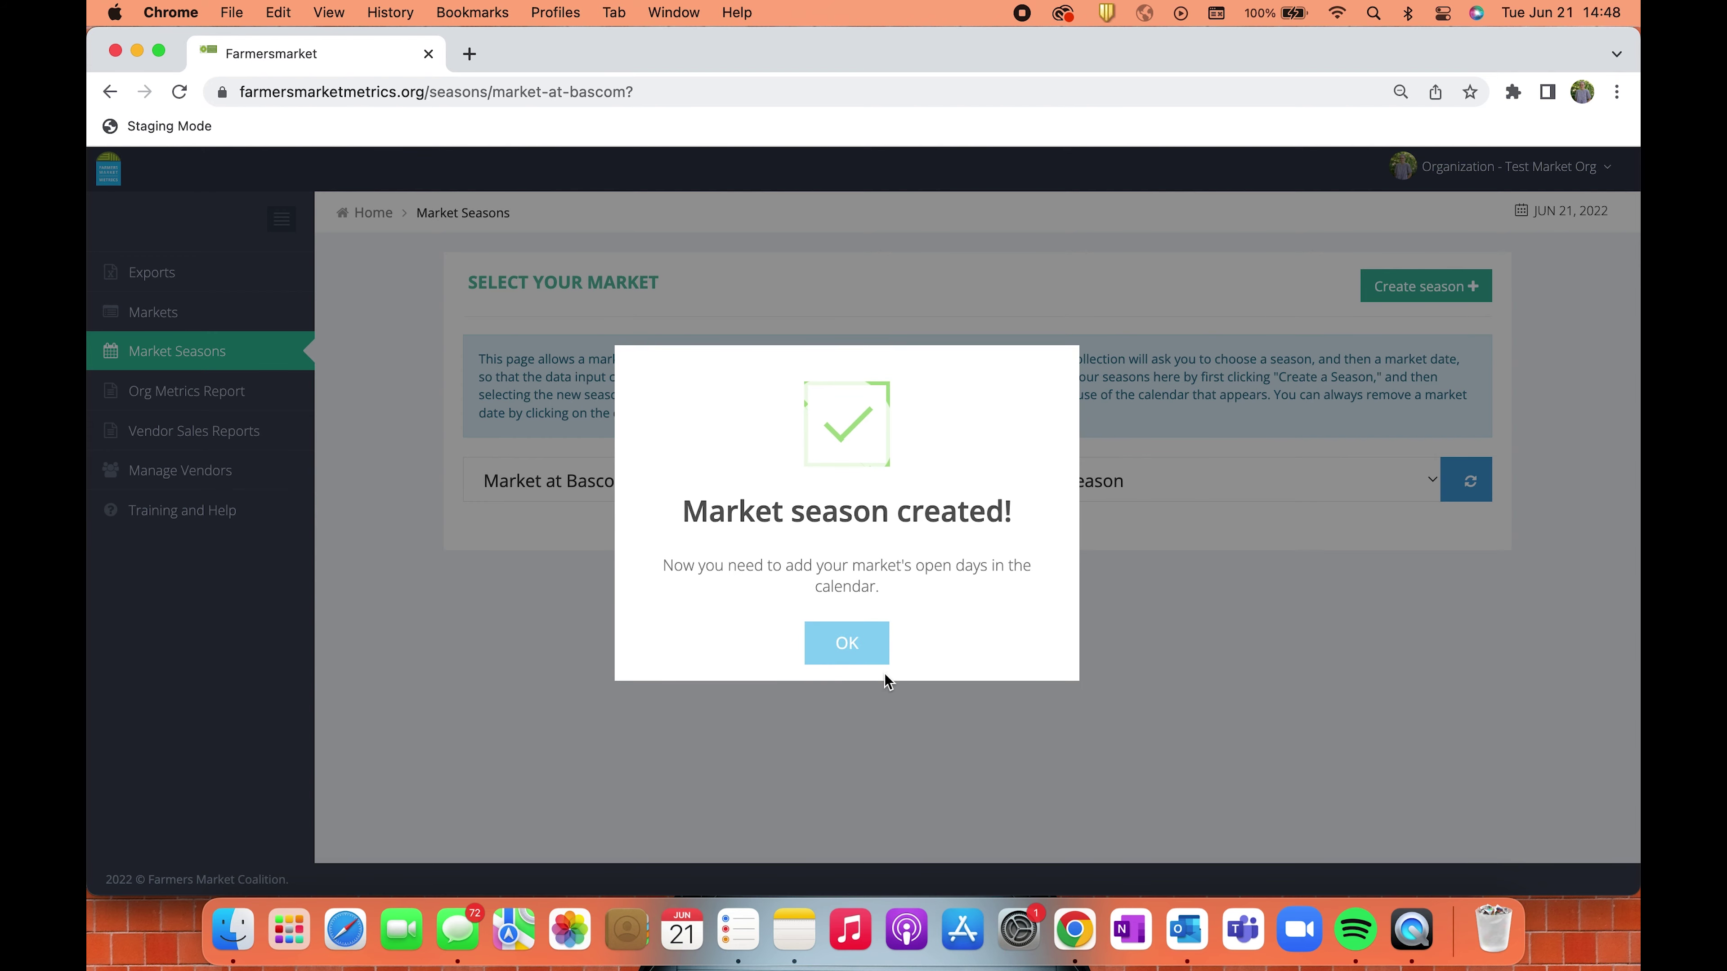
click(872, 639)
In the July 2022 season, mark Thursdays July 14, 21 and 28 as open days, removing July 7.
click(1142, 483)
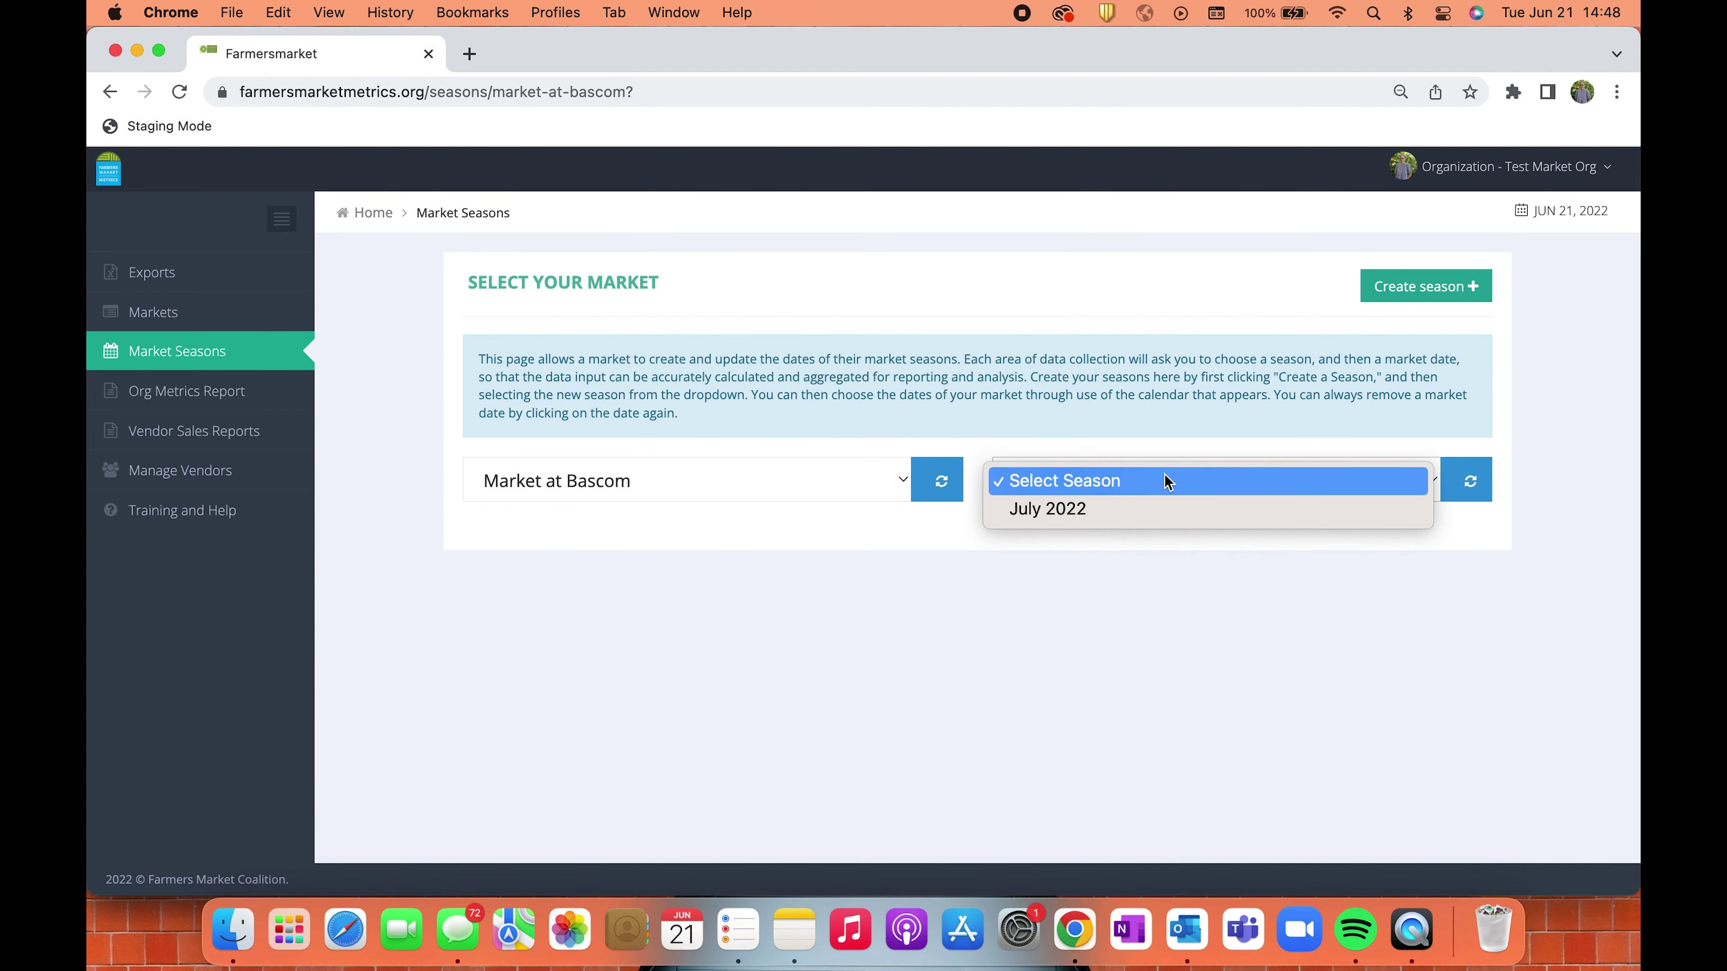
click(1163, 497)
scroll(1142, 626, down, 4)
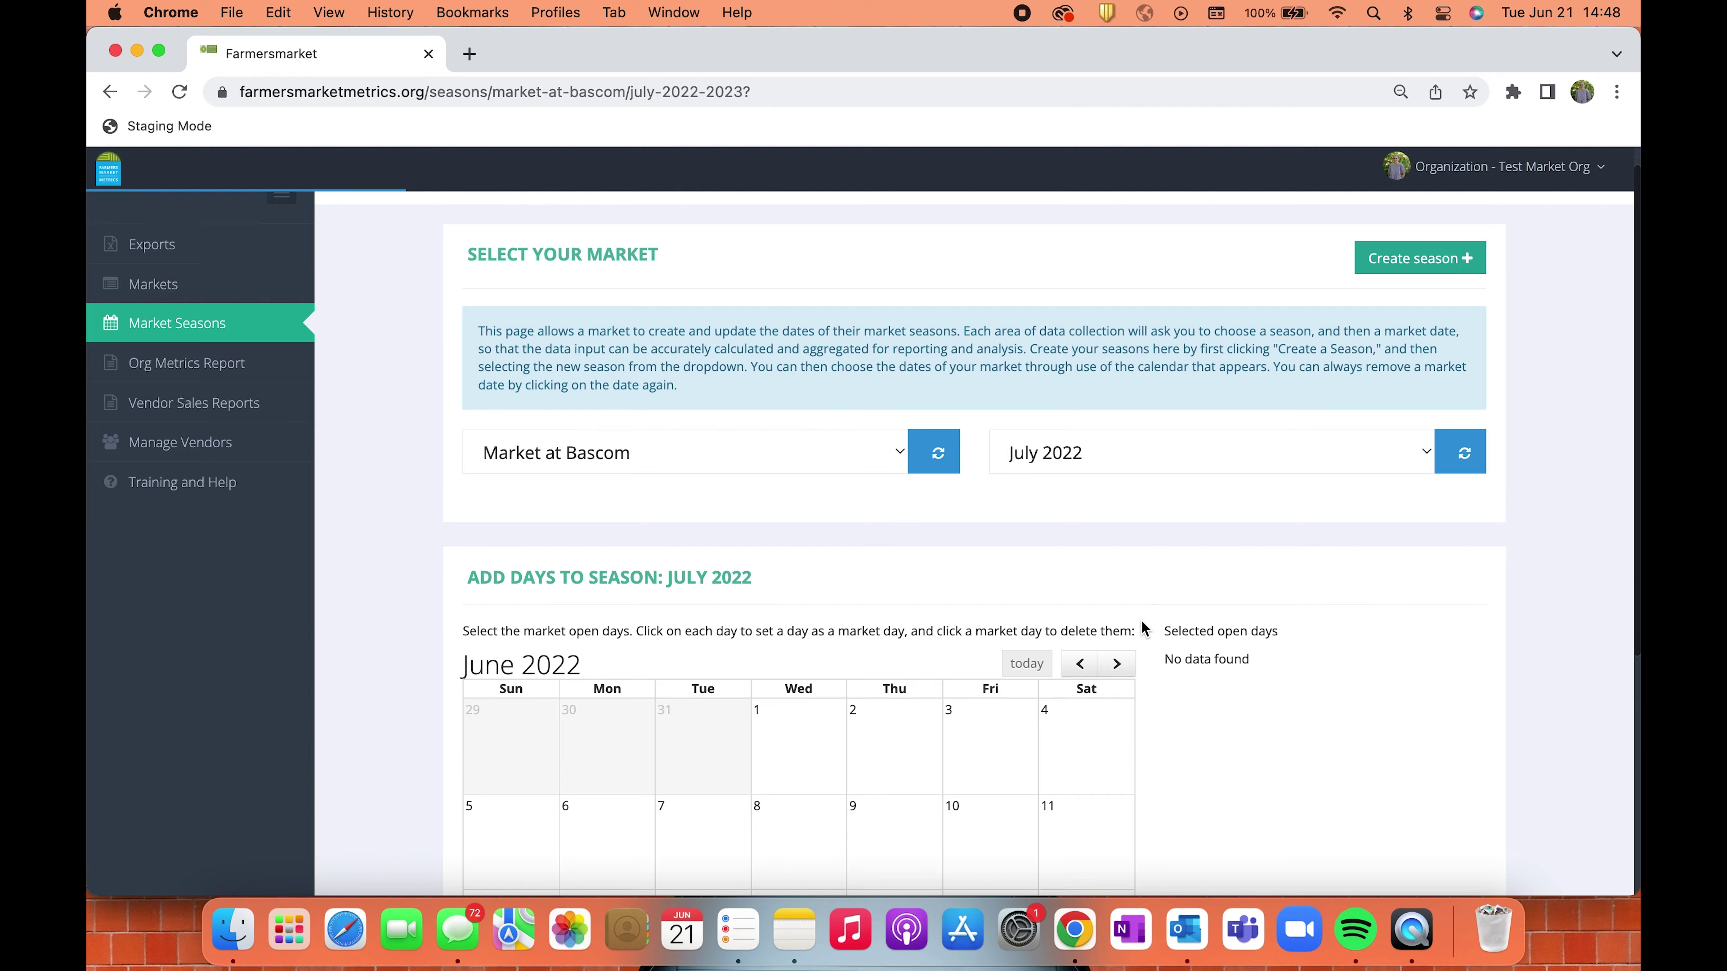
scroll(1144, 629, down, 1)
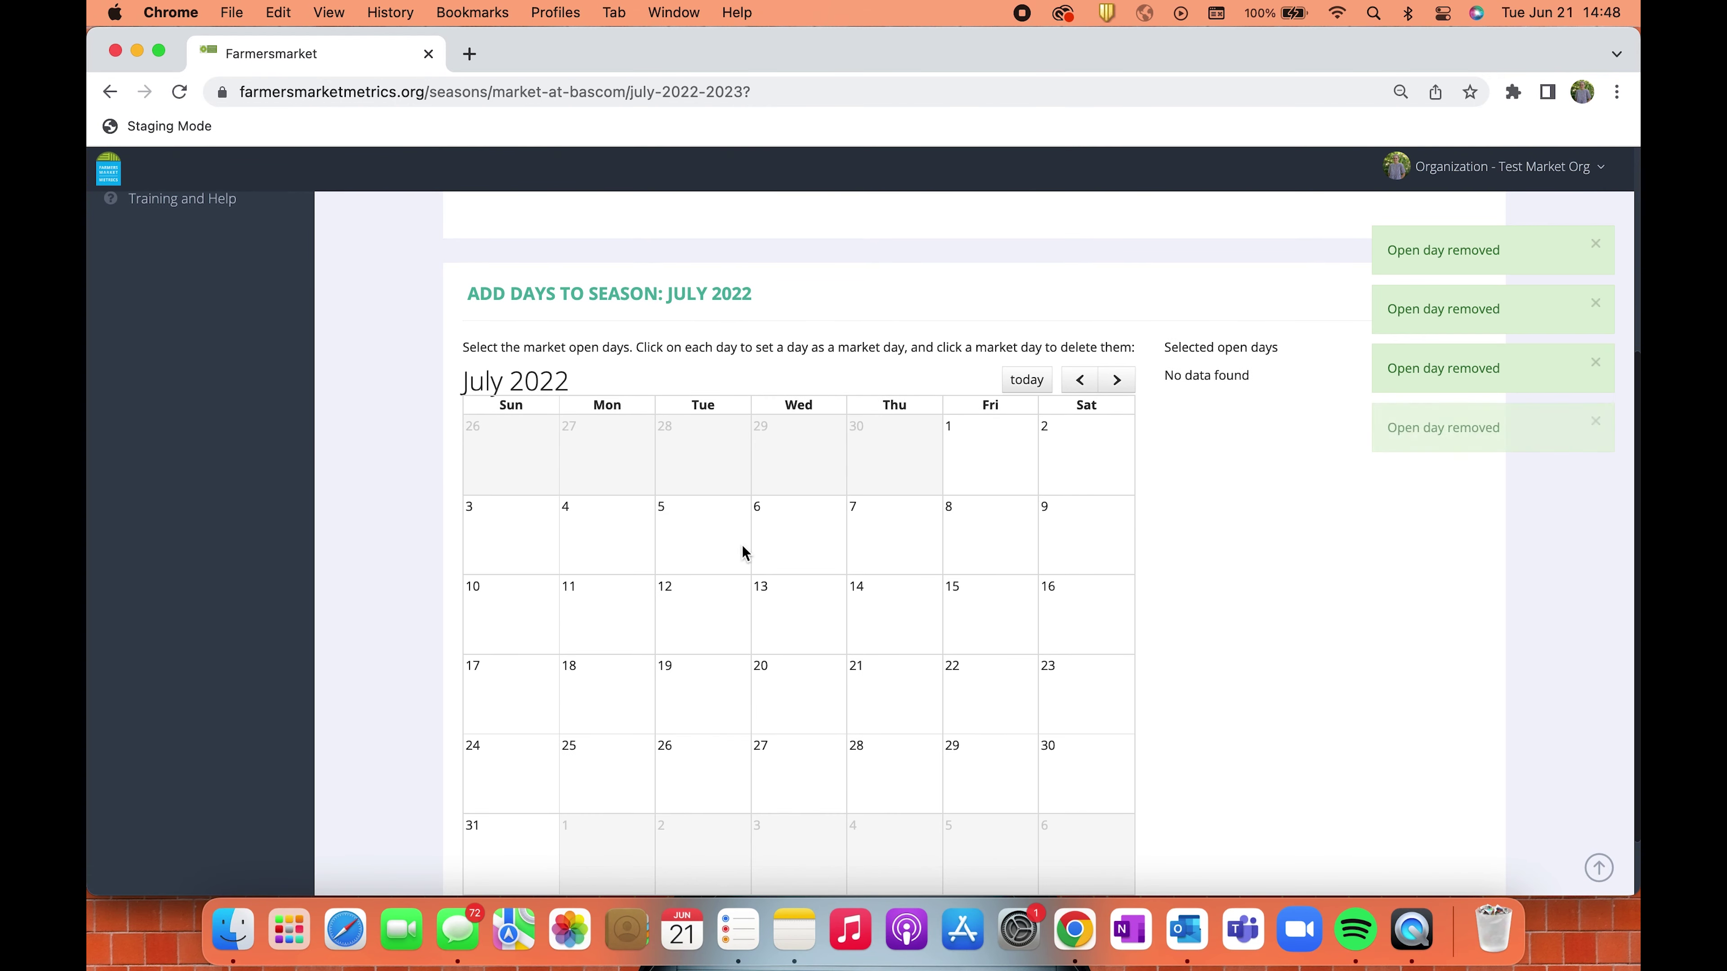
click(893, 536)
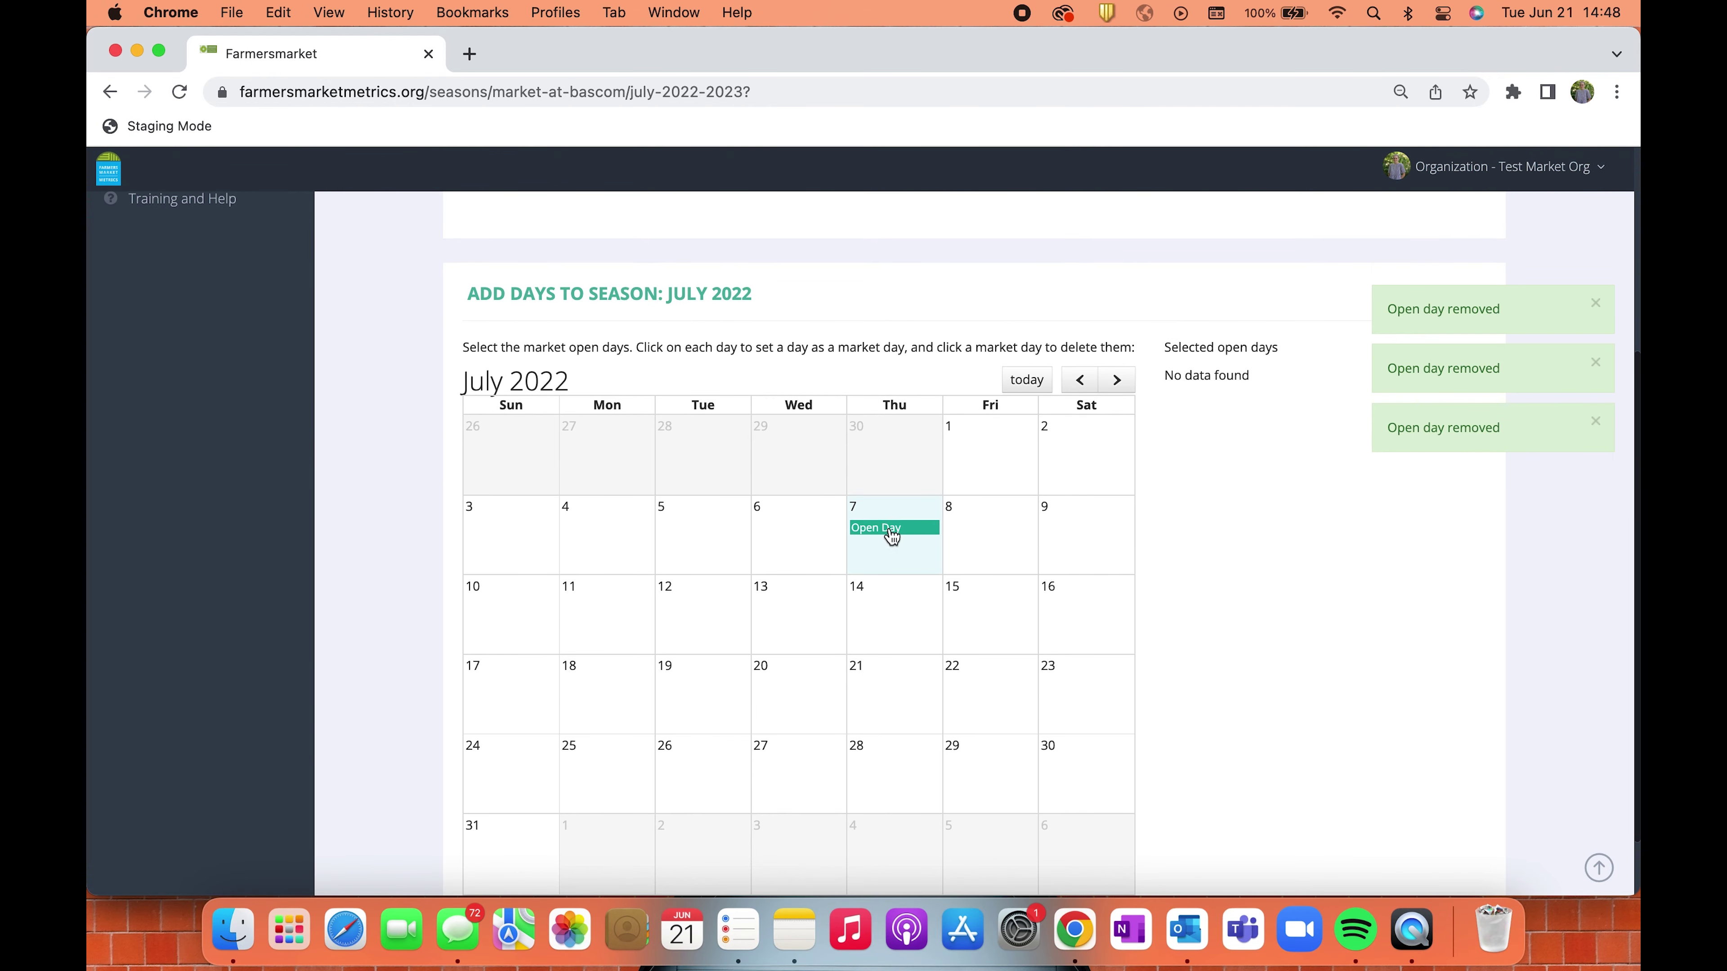
click(890, 617)
click(897, 721)
click(896, 775)
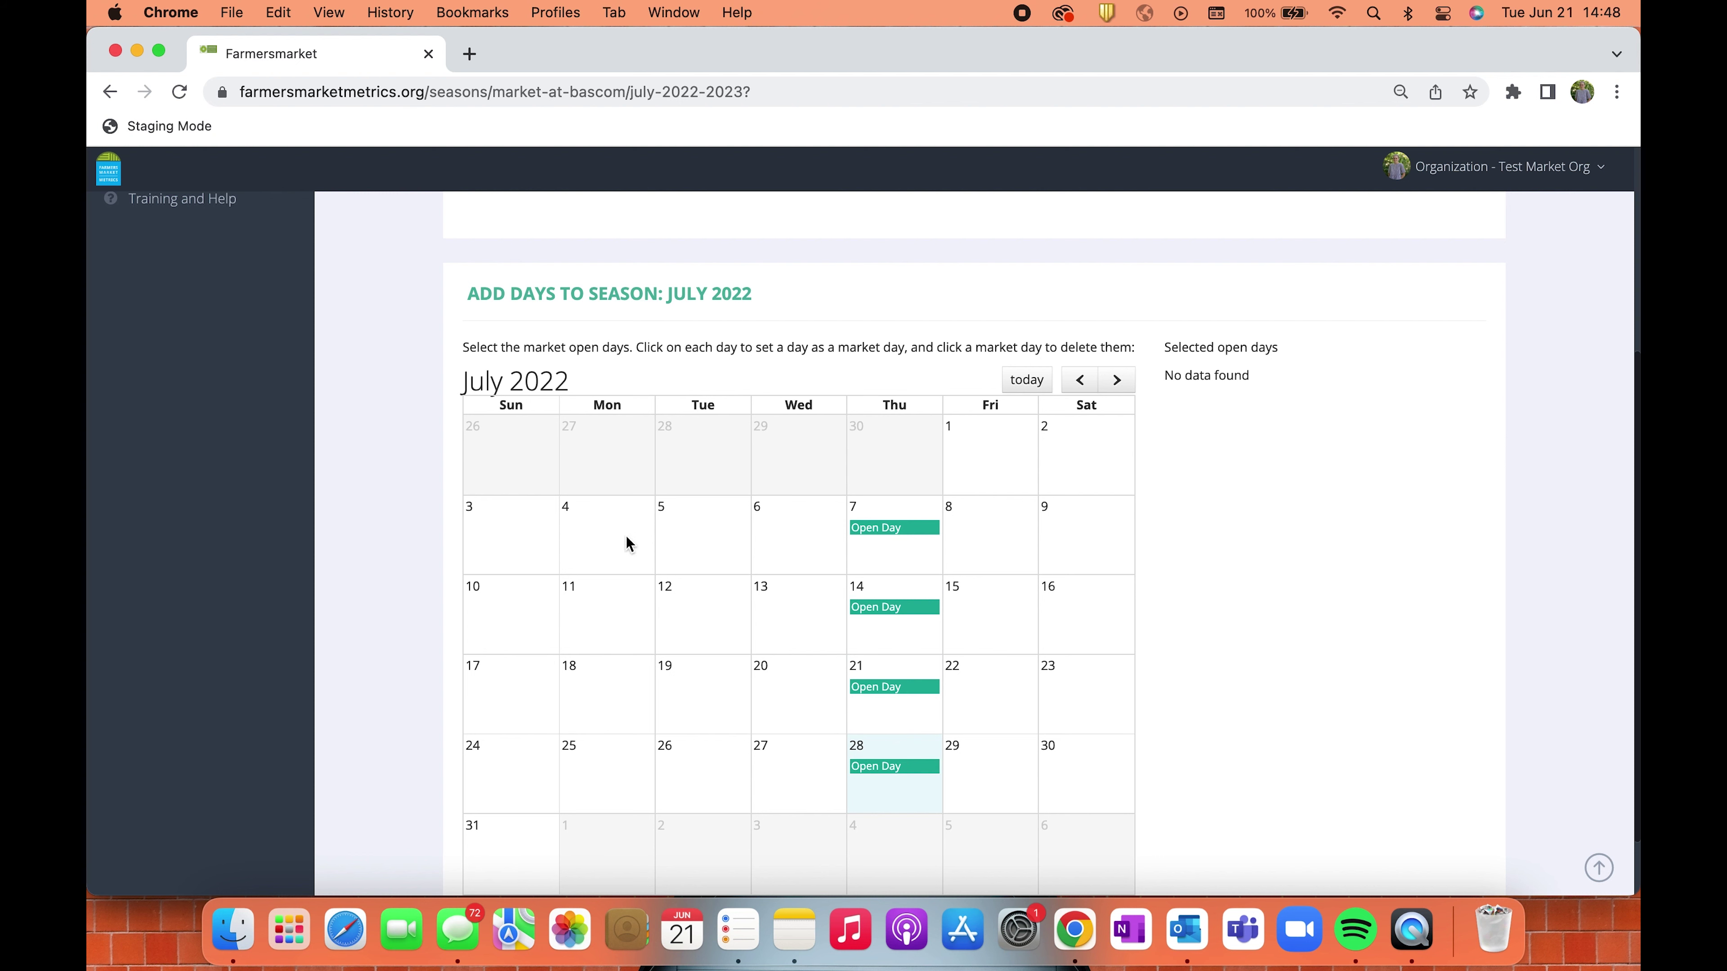
click(876, 530)
click(910, 641)
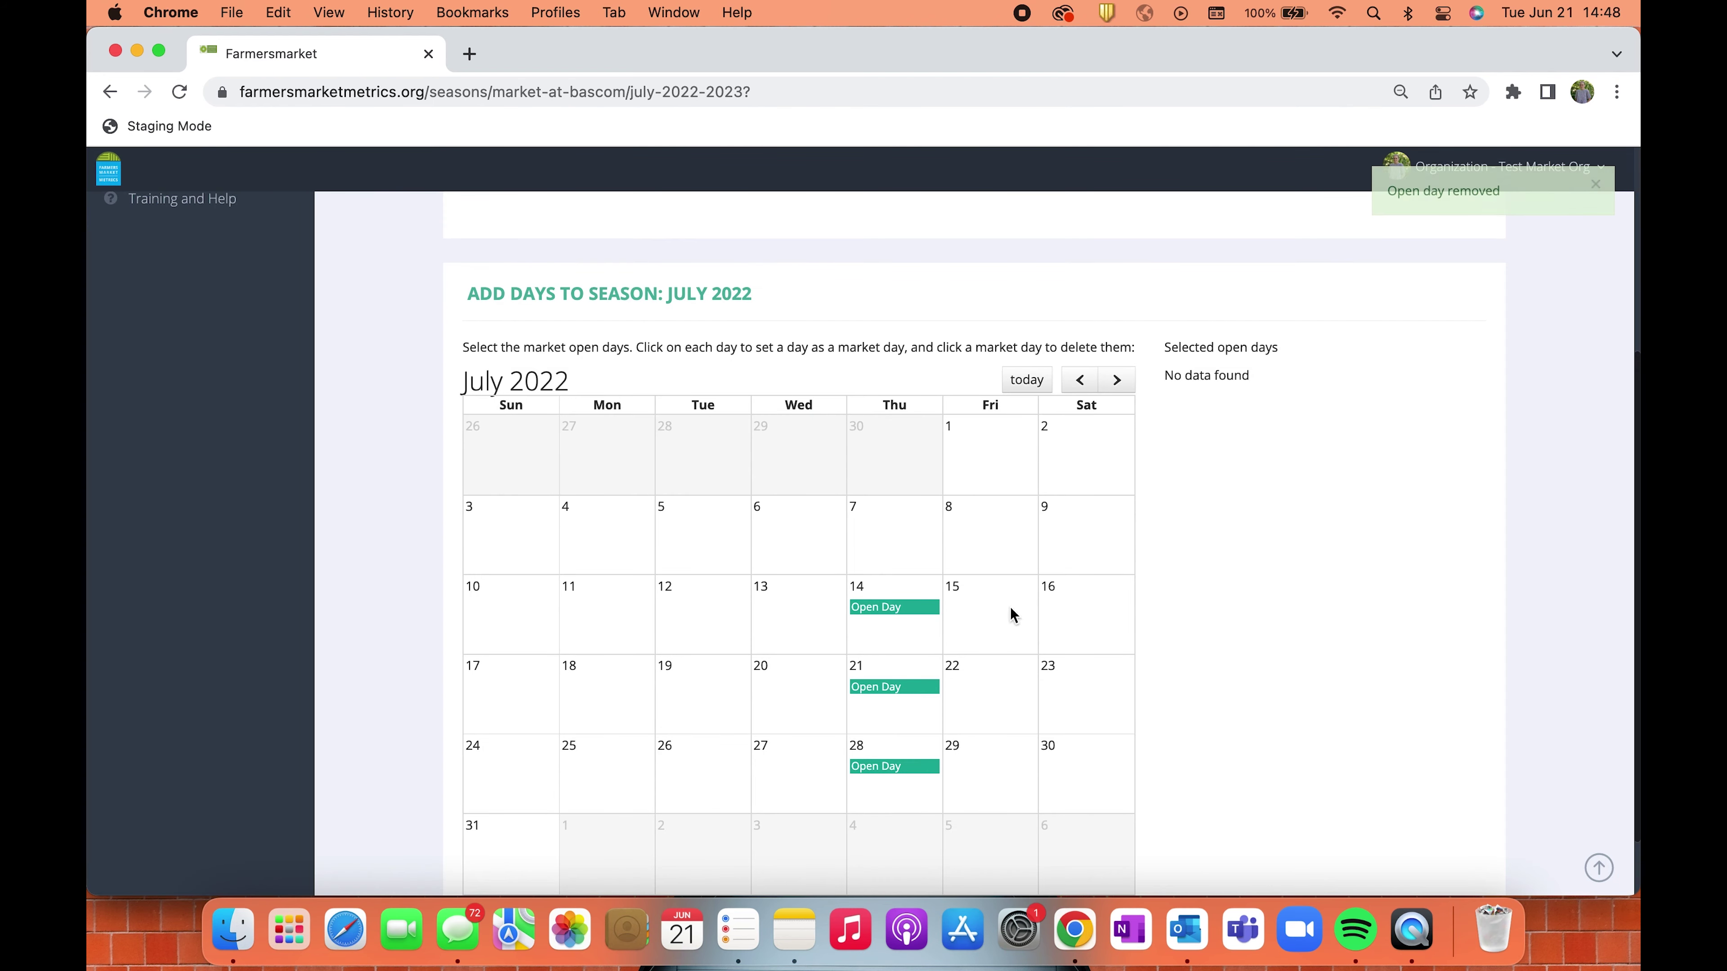
Open Market at Bascom's market day data.
scroll(1299, 583, up, 2)
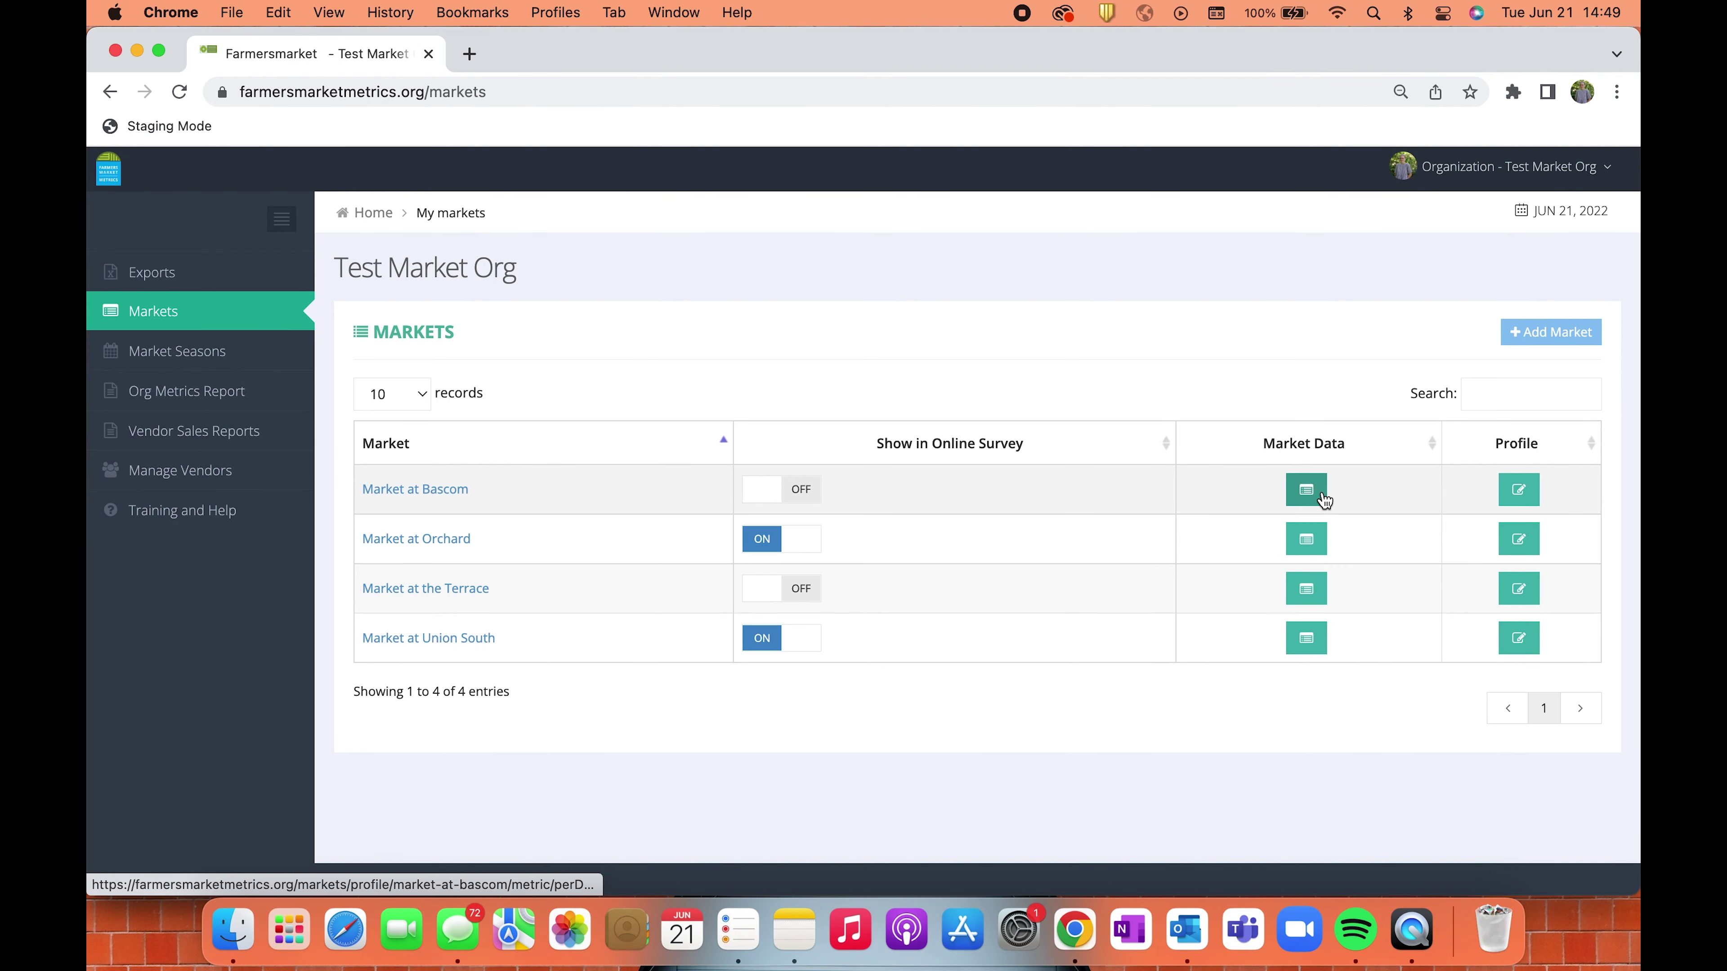
click(1322, 497)
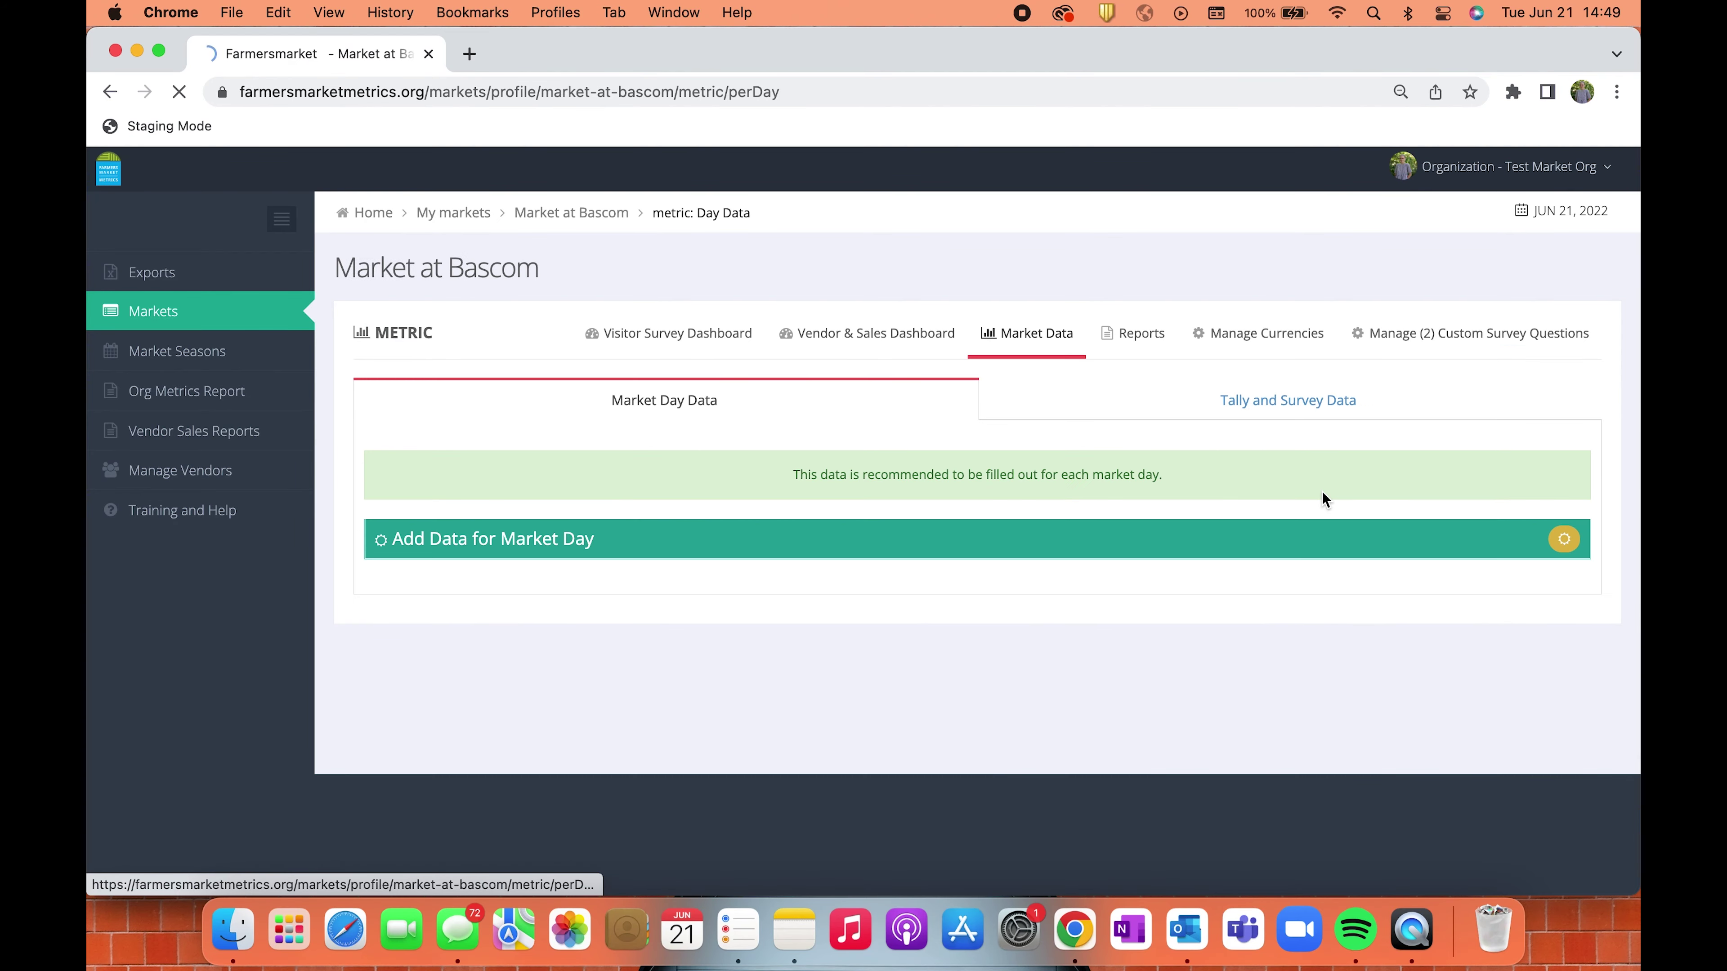
scroll(911, 486, down, 5)
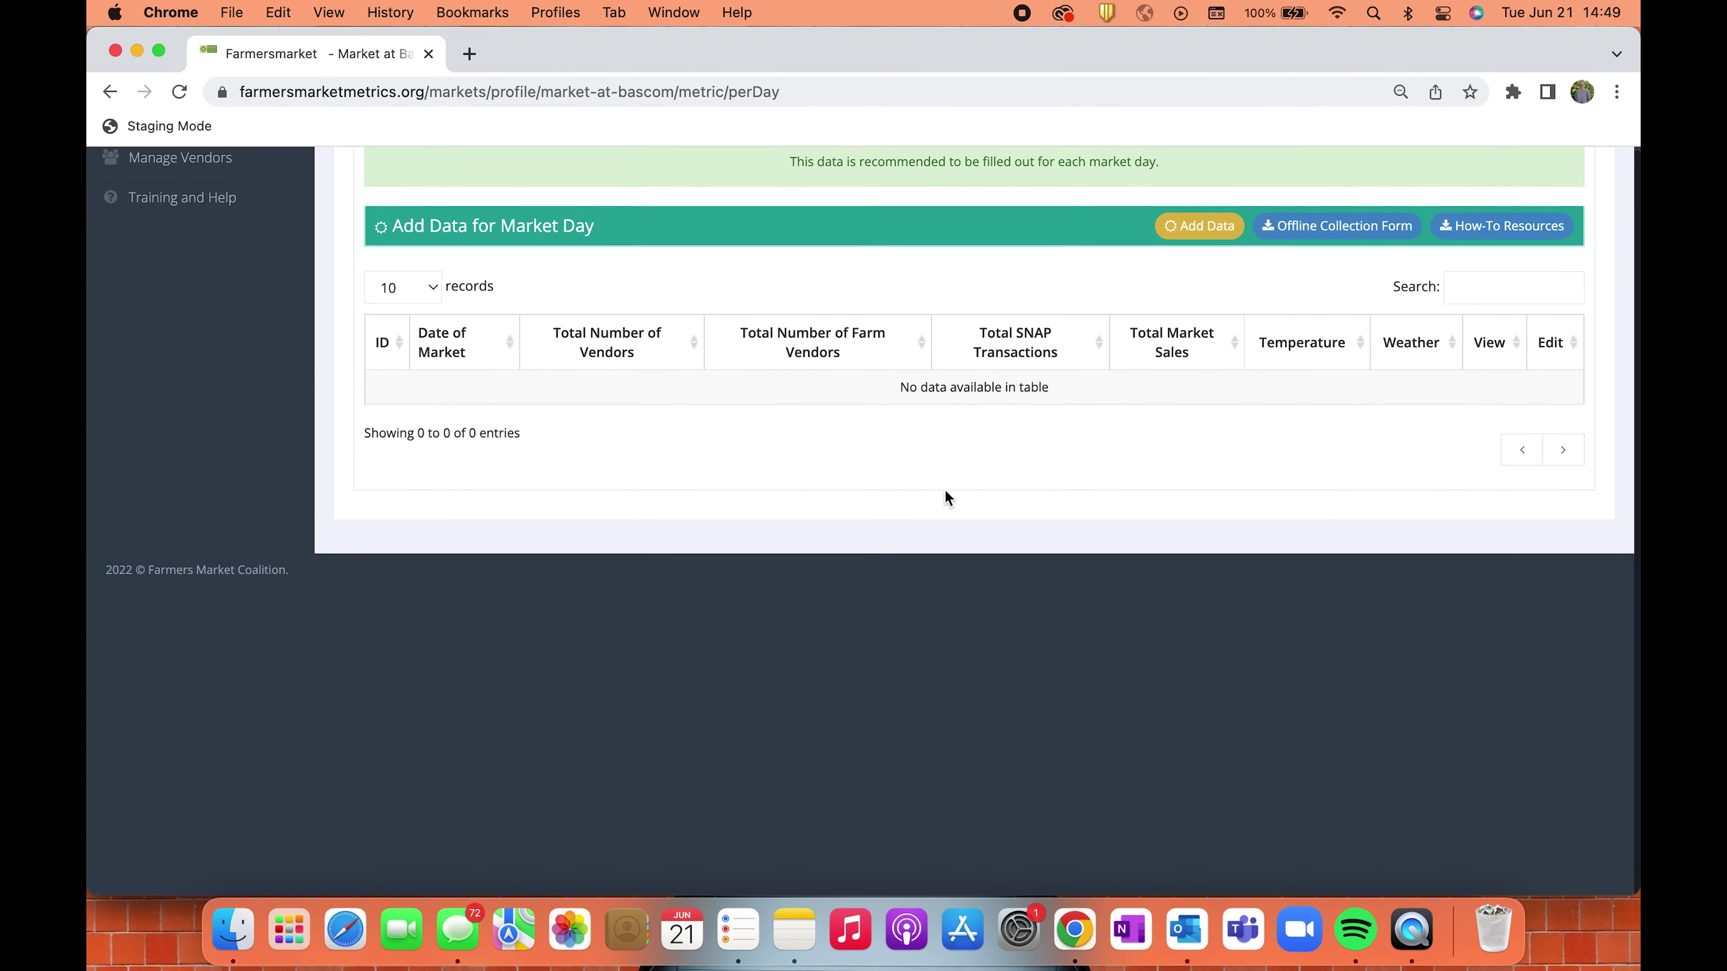
scroll(945, 490, up, 5)
Add market day data for season July 2022, market day Jul 14, 2022.
click(1189, 540)
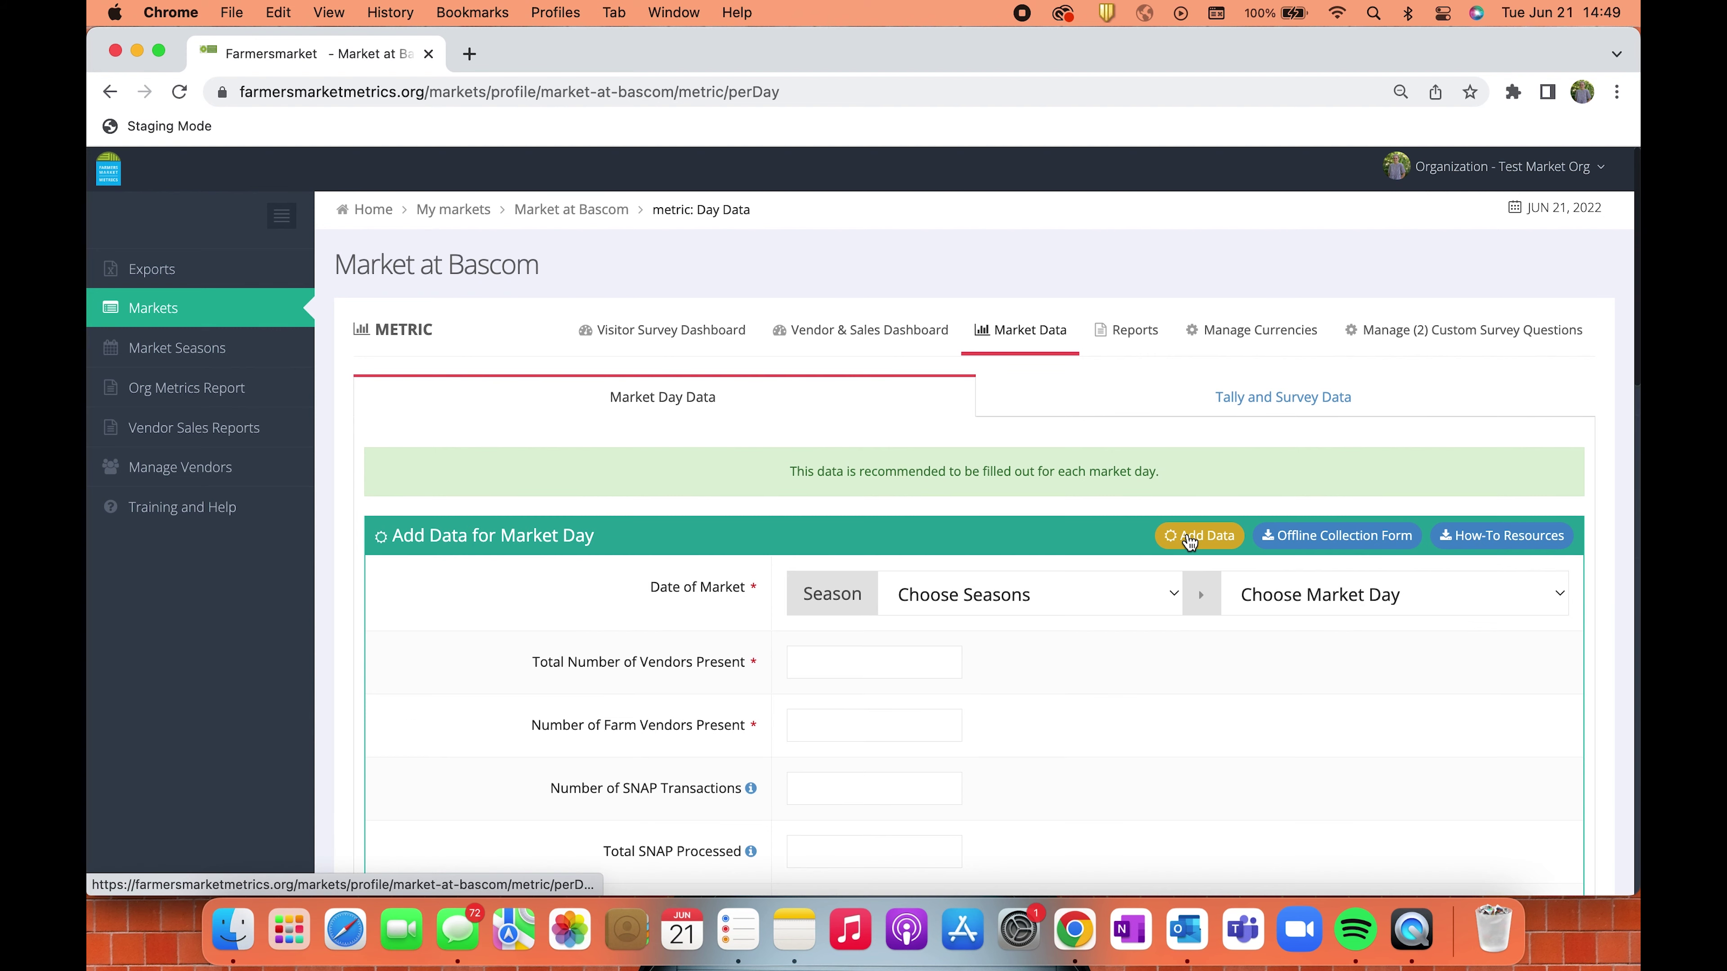
scroll(1188, 541, down, 3)
click(1105, 458)
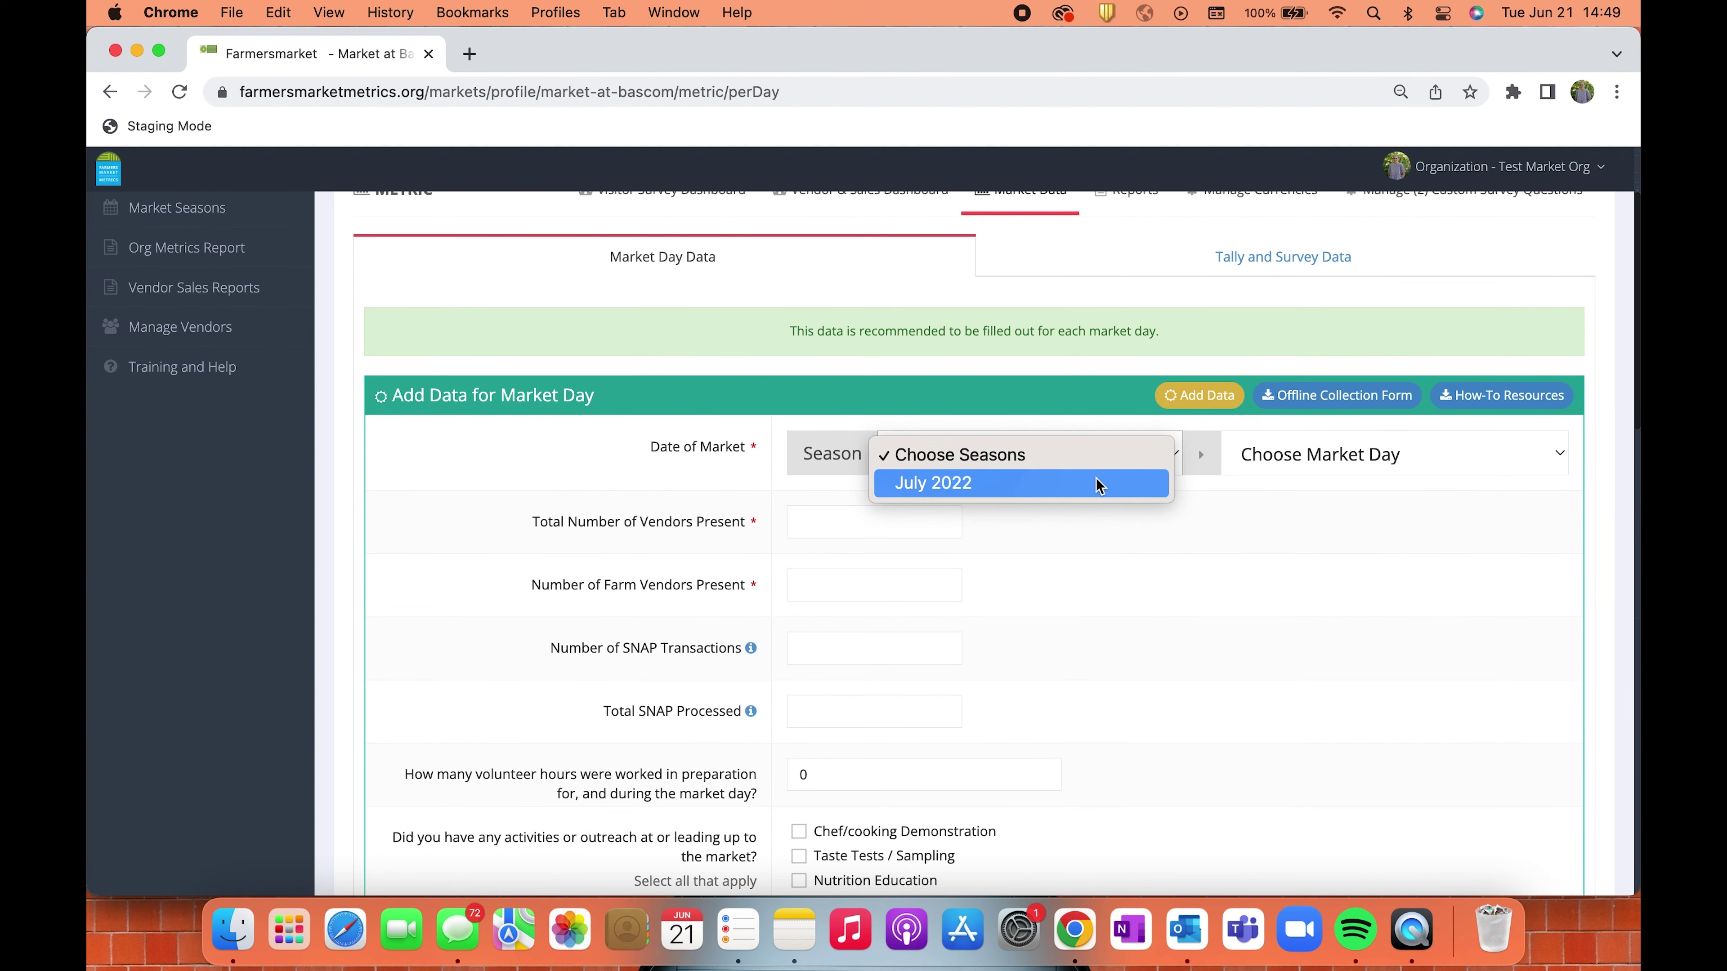
click(1099, 482)
click(1353, 457)
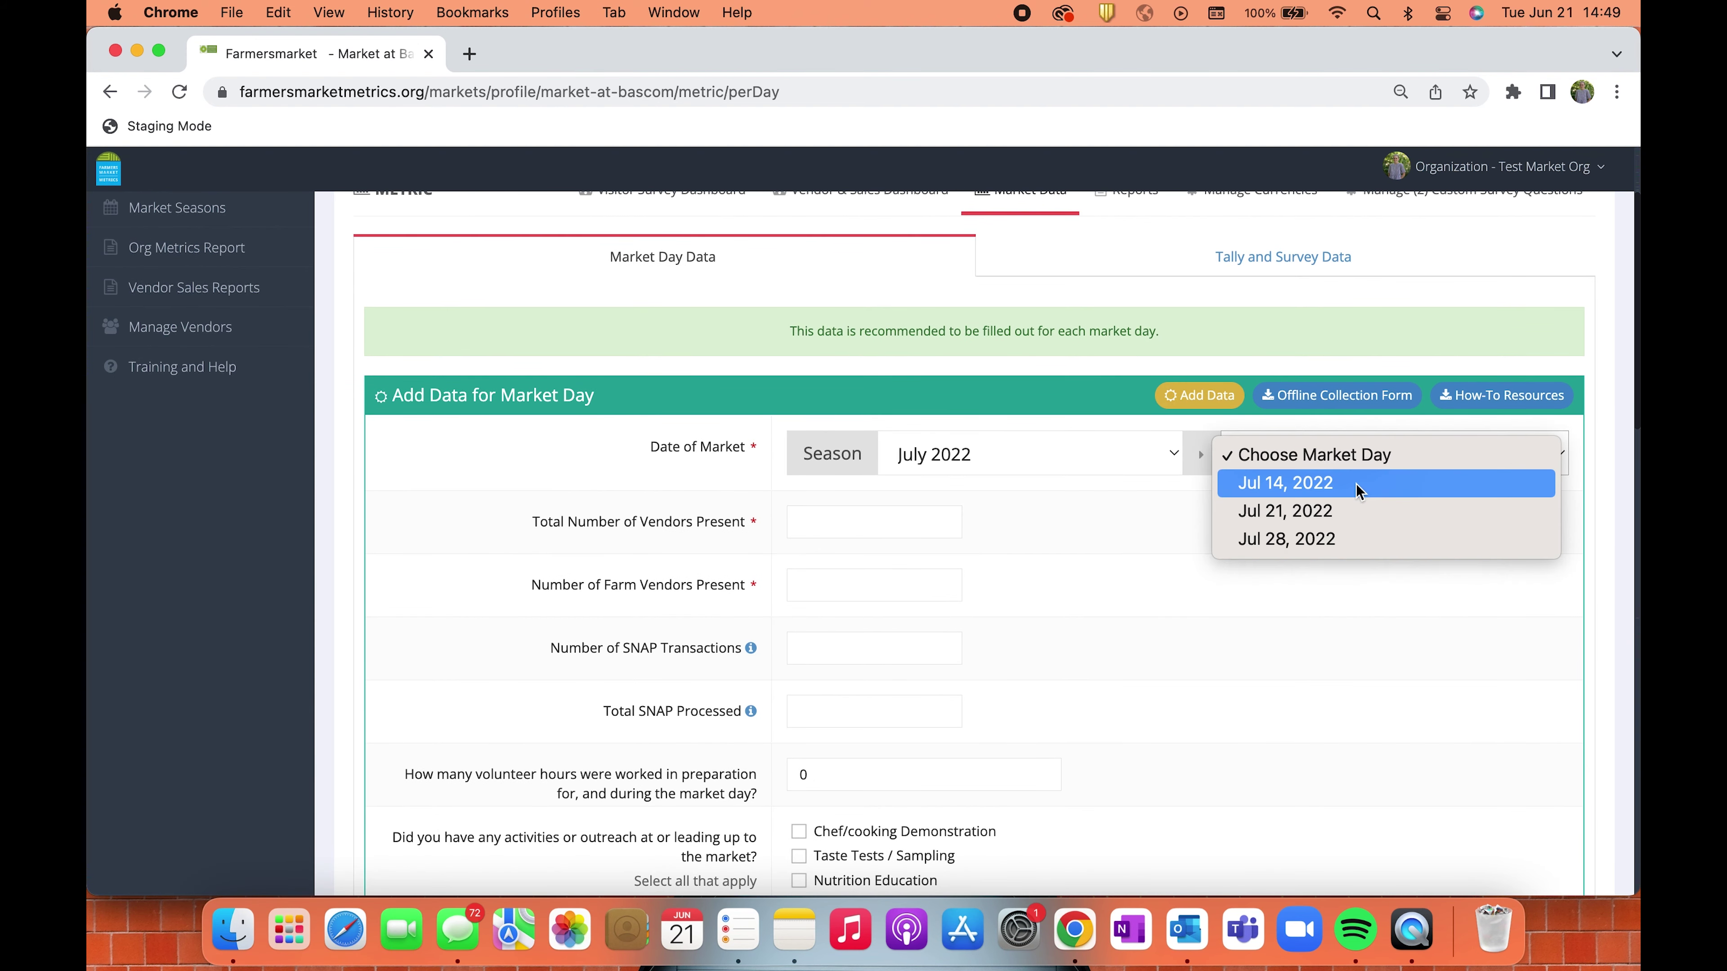
click(1357, 483)
Enter 8 total vendors and 4 farm vendors.
scroll(1156, 517, down, 2)
click(848, 456)
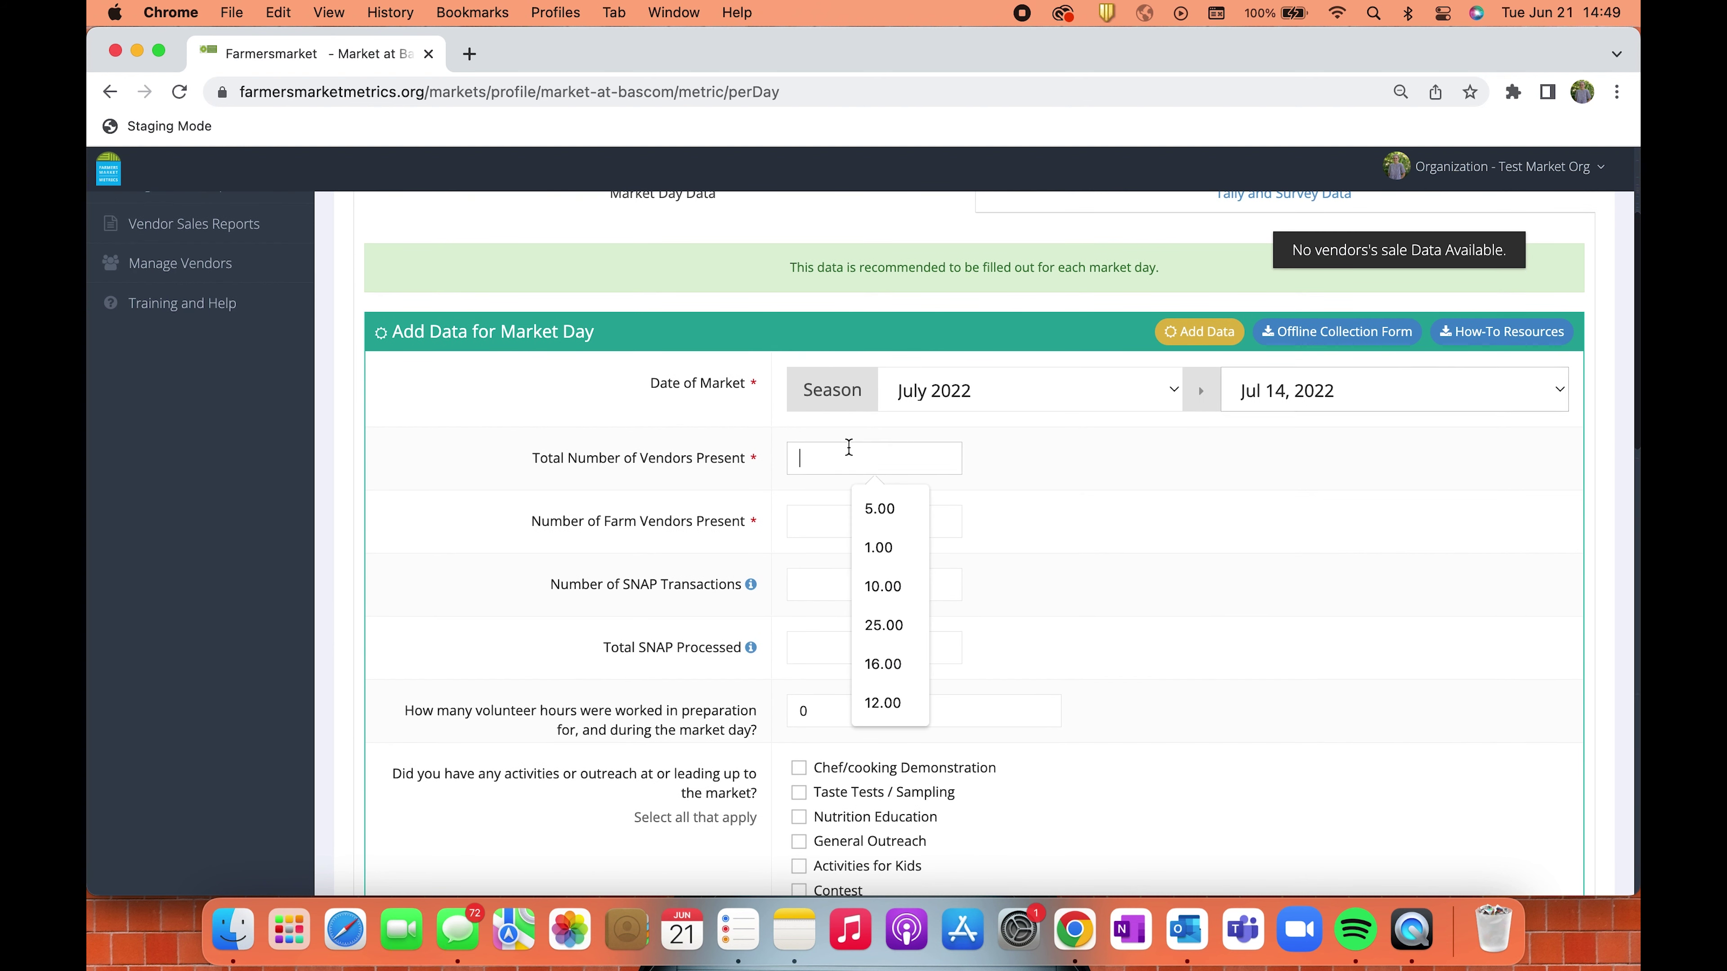
text(8)
click(868, 519)
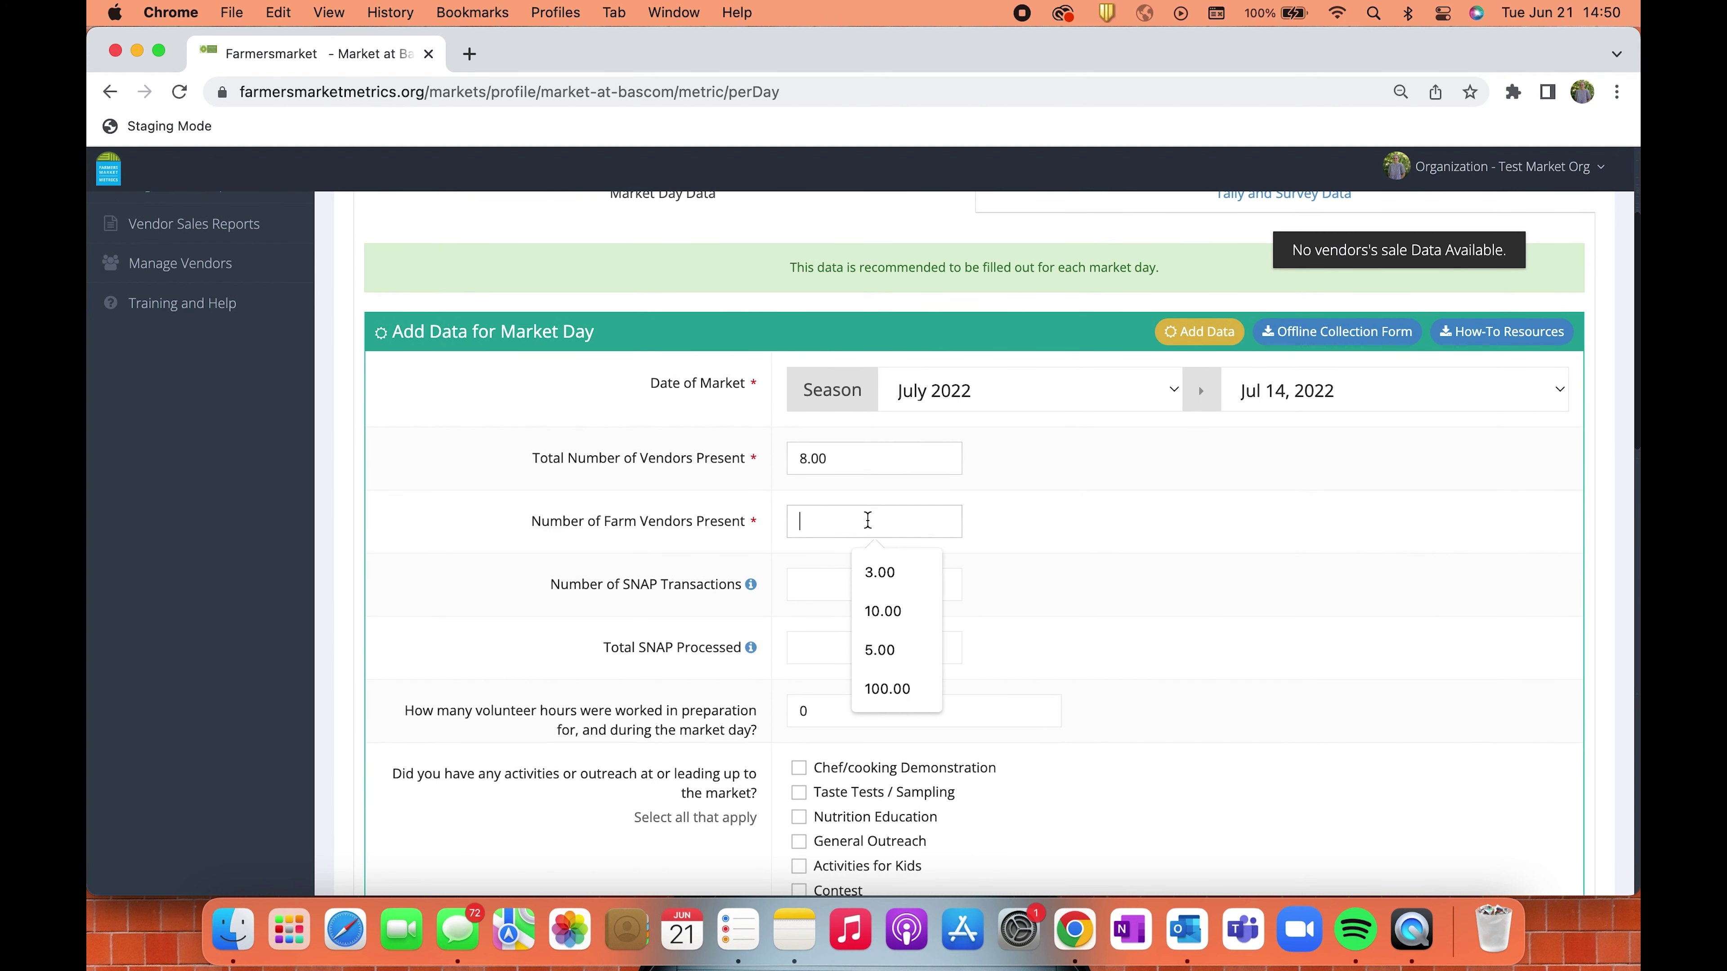
text(4)
click(1080, 553)
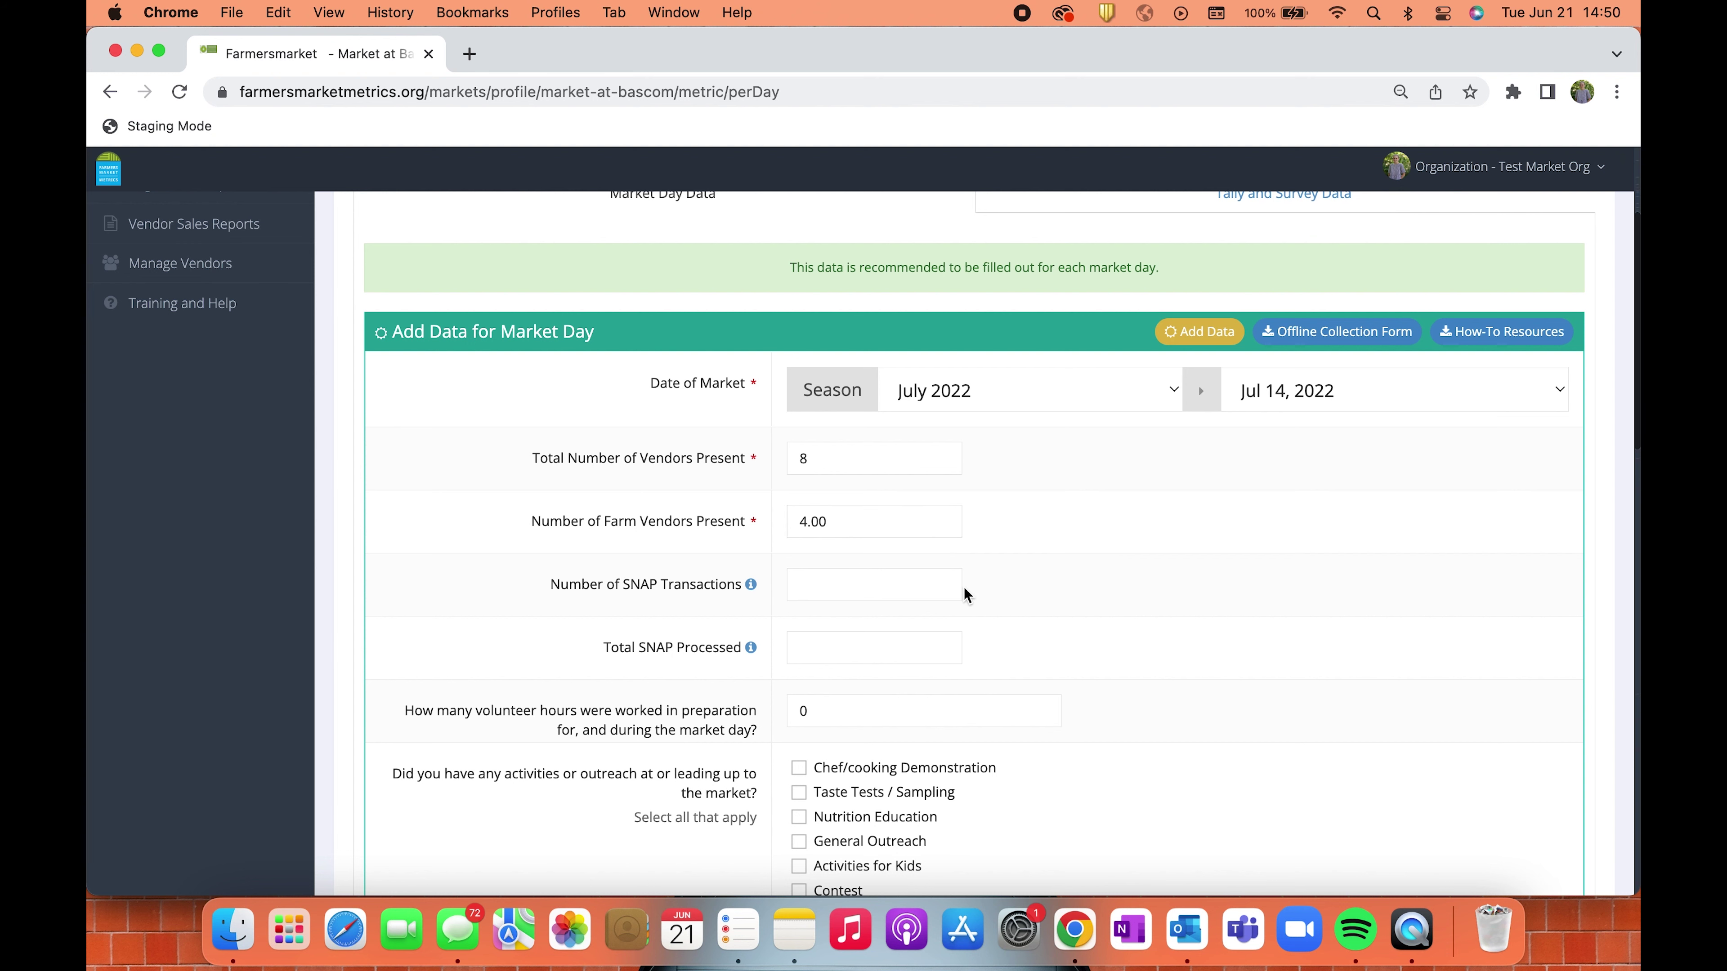
Enter 20 SNAP transactions and 200 total SNAP processed.
scroll(963, 587, down, 2)
scroll(965, 593, down, 3)
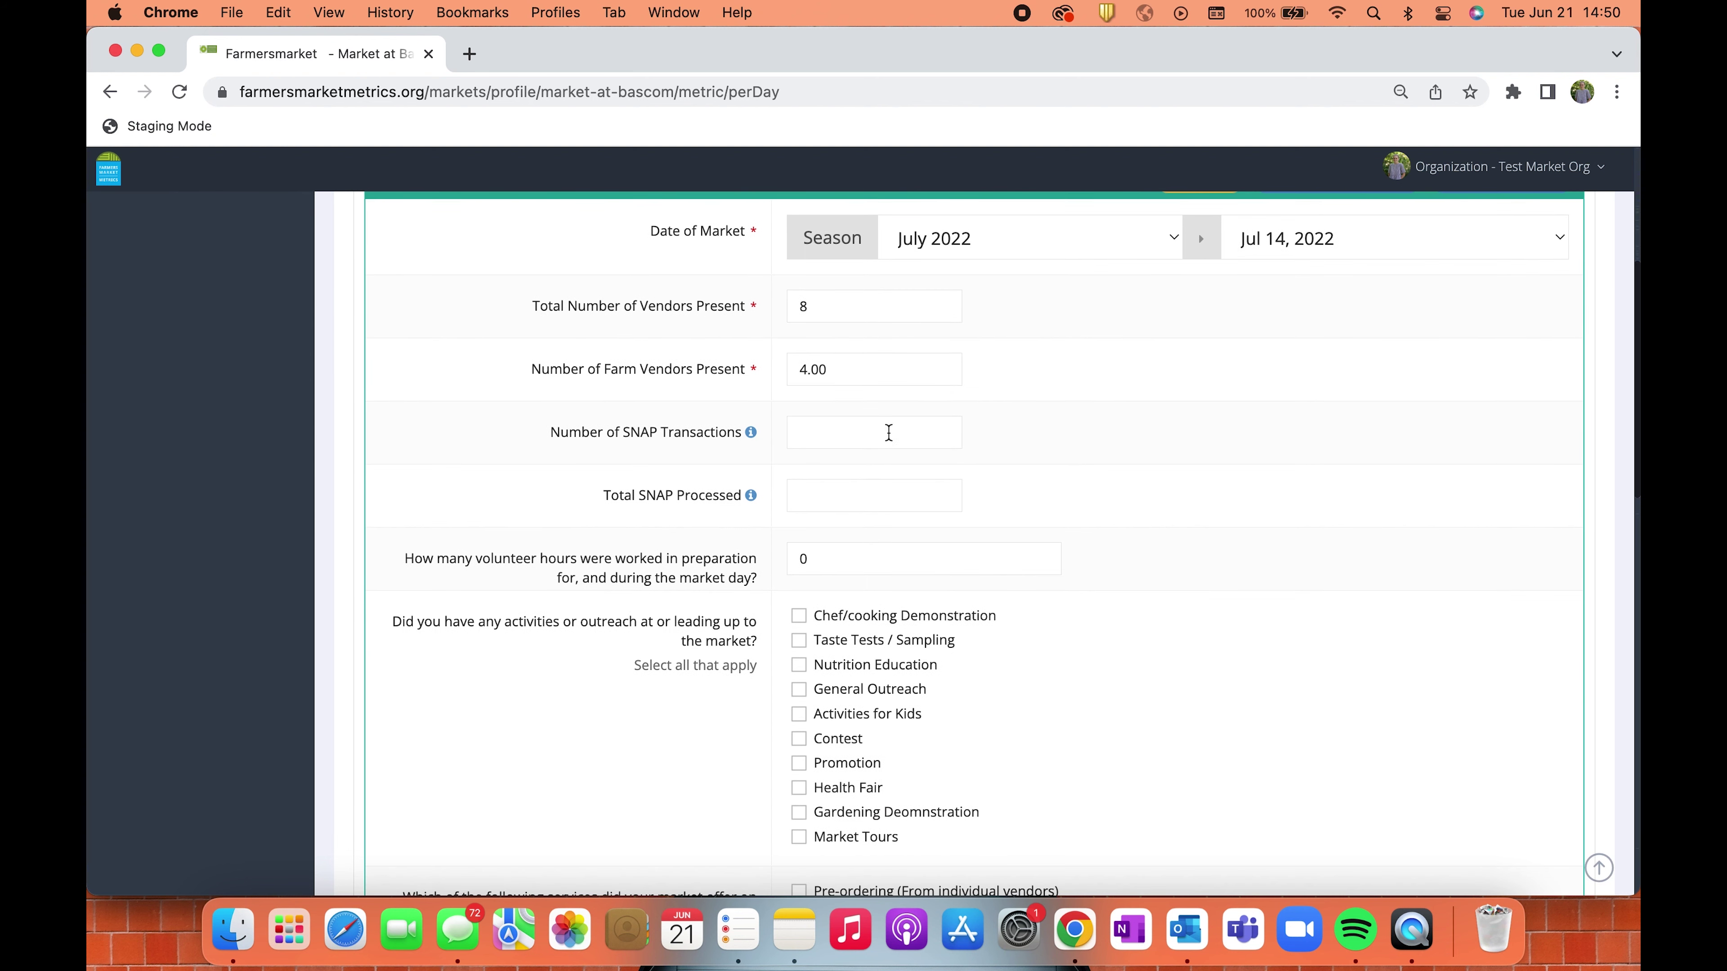
click(878, 427)
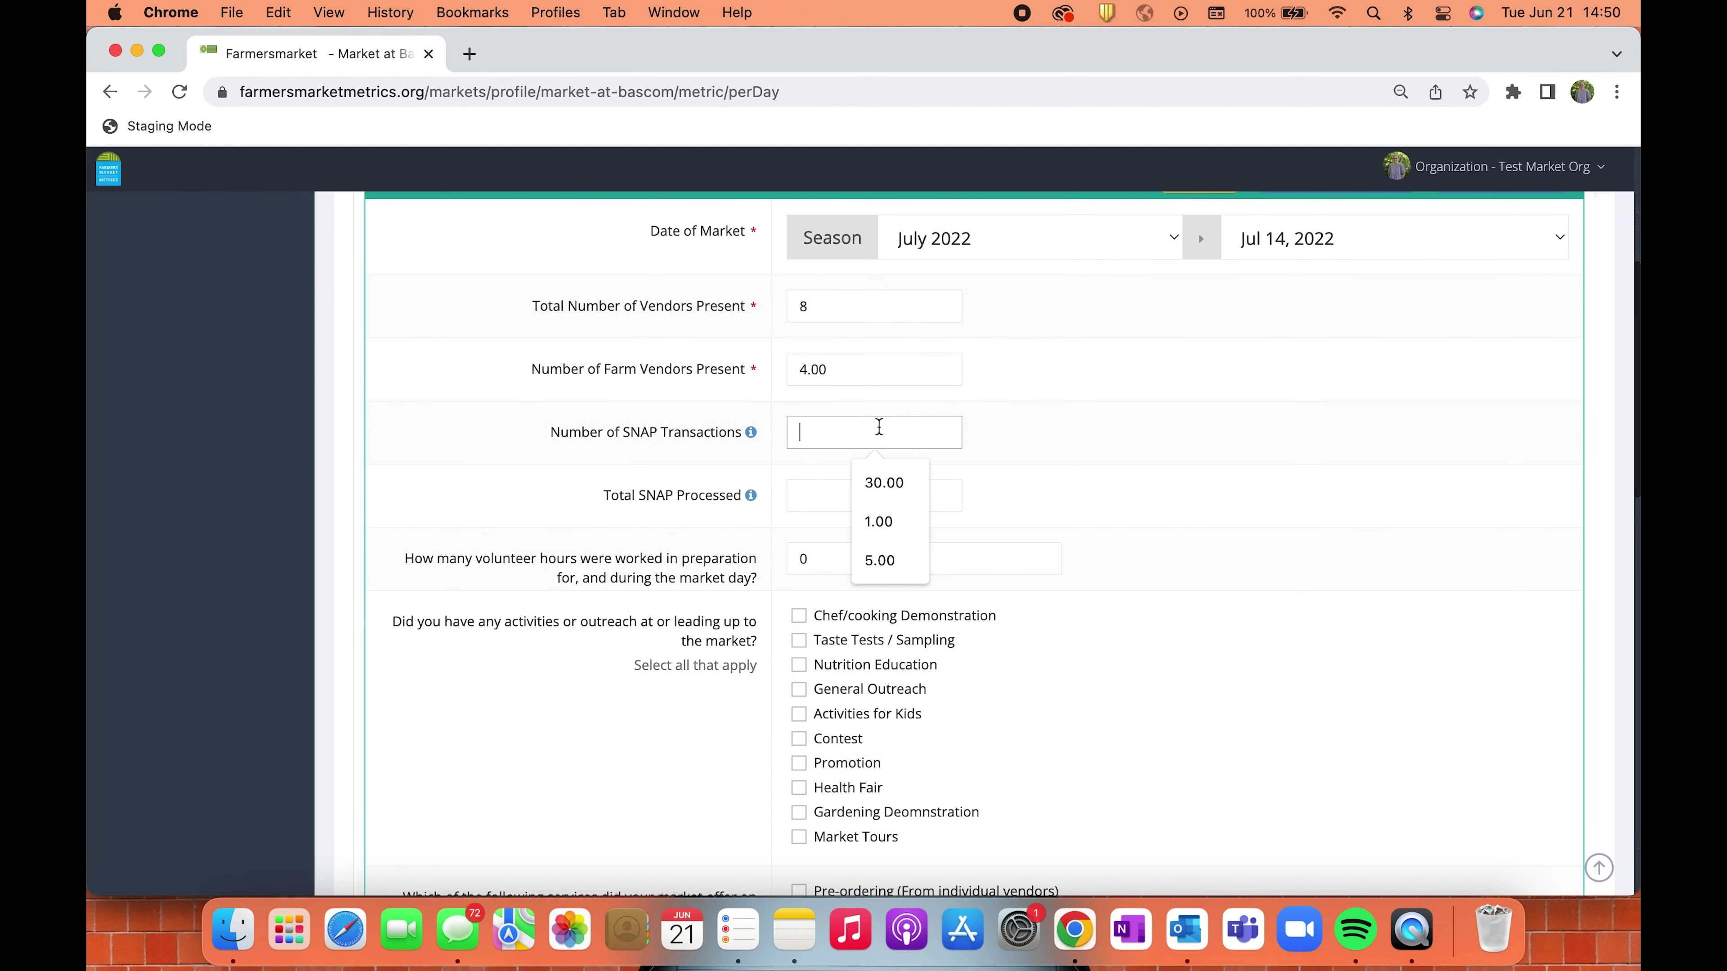
text(20)
click(868, 485)
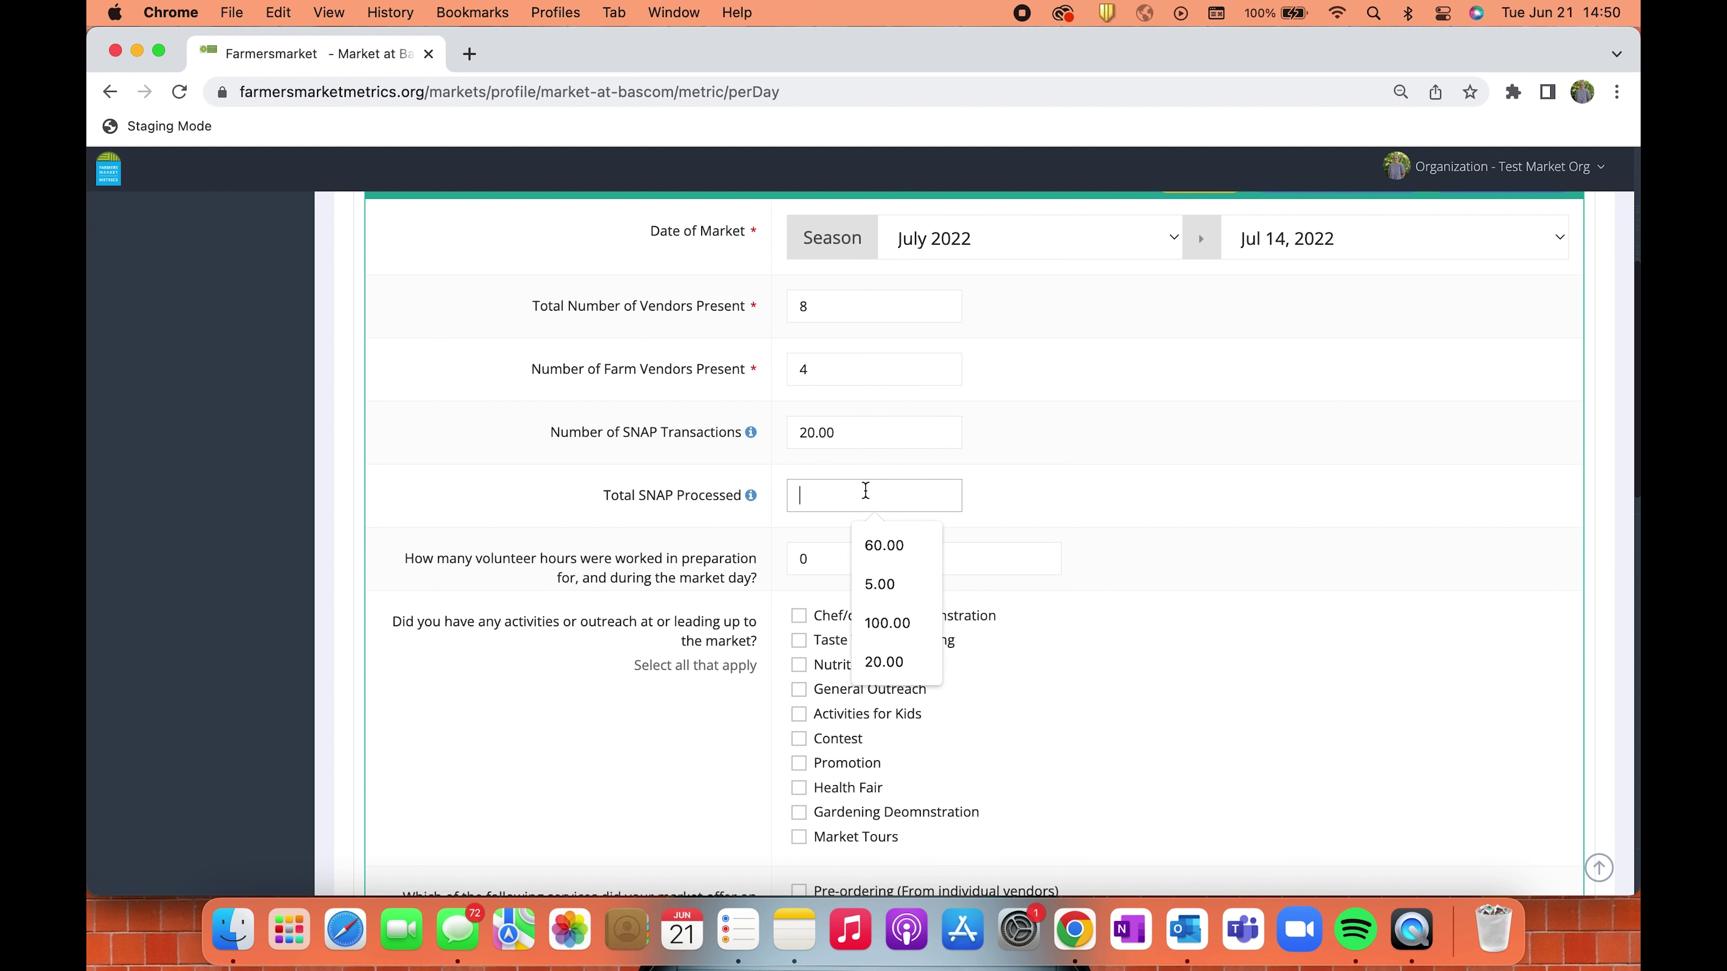
text(200)
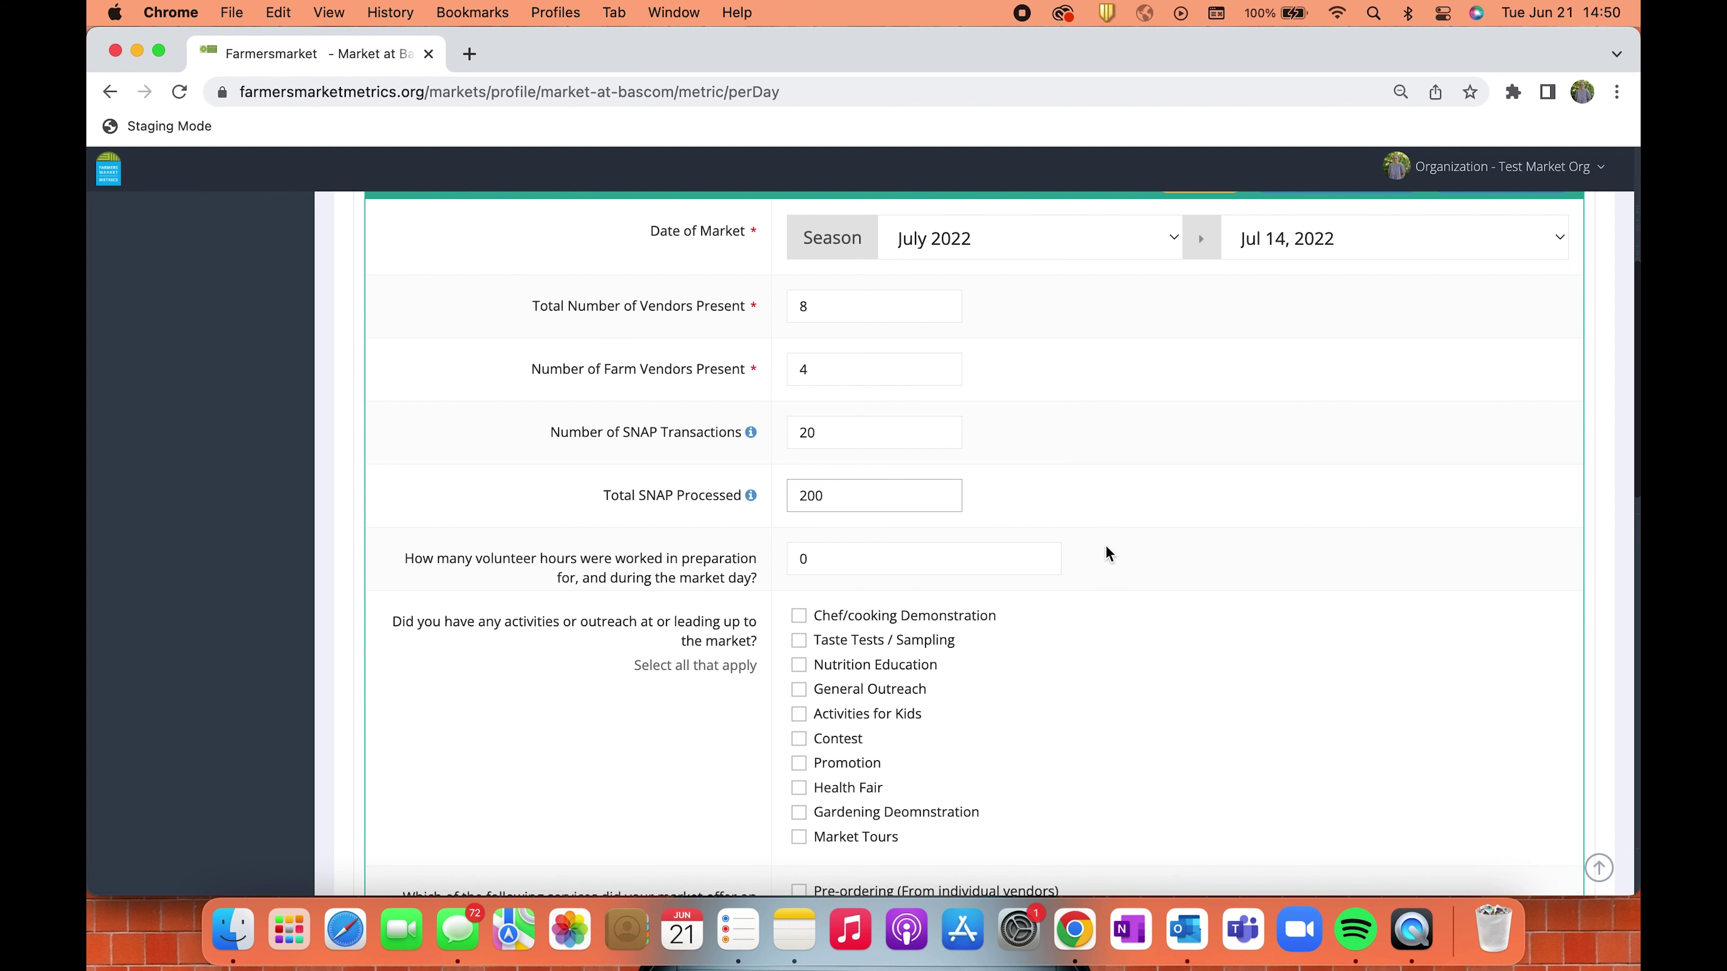
click(1118, 517)
scroll(1118, 517, down, 3)
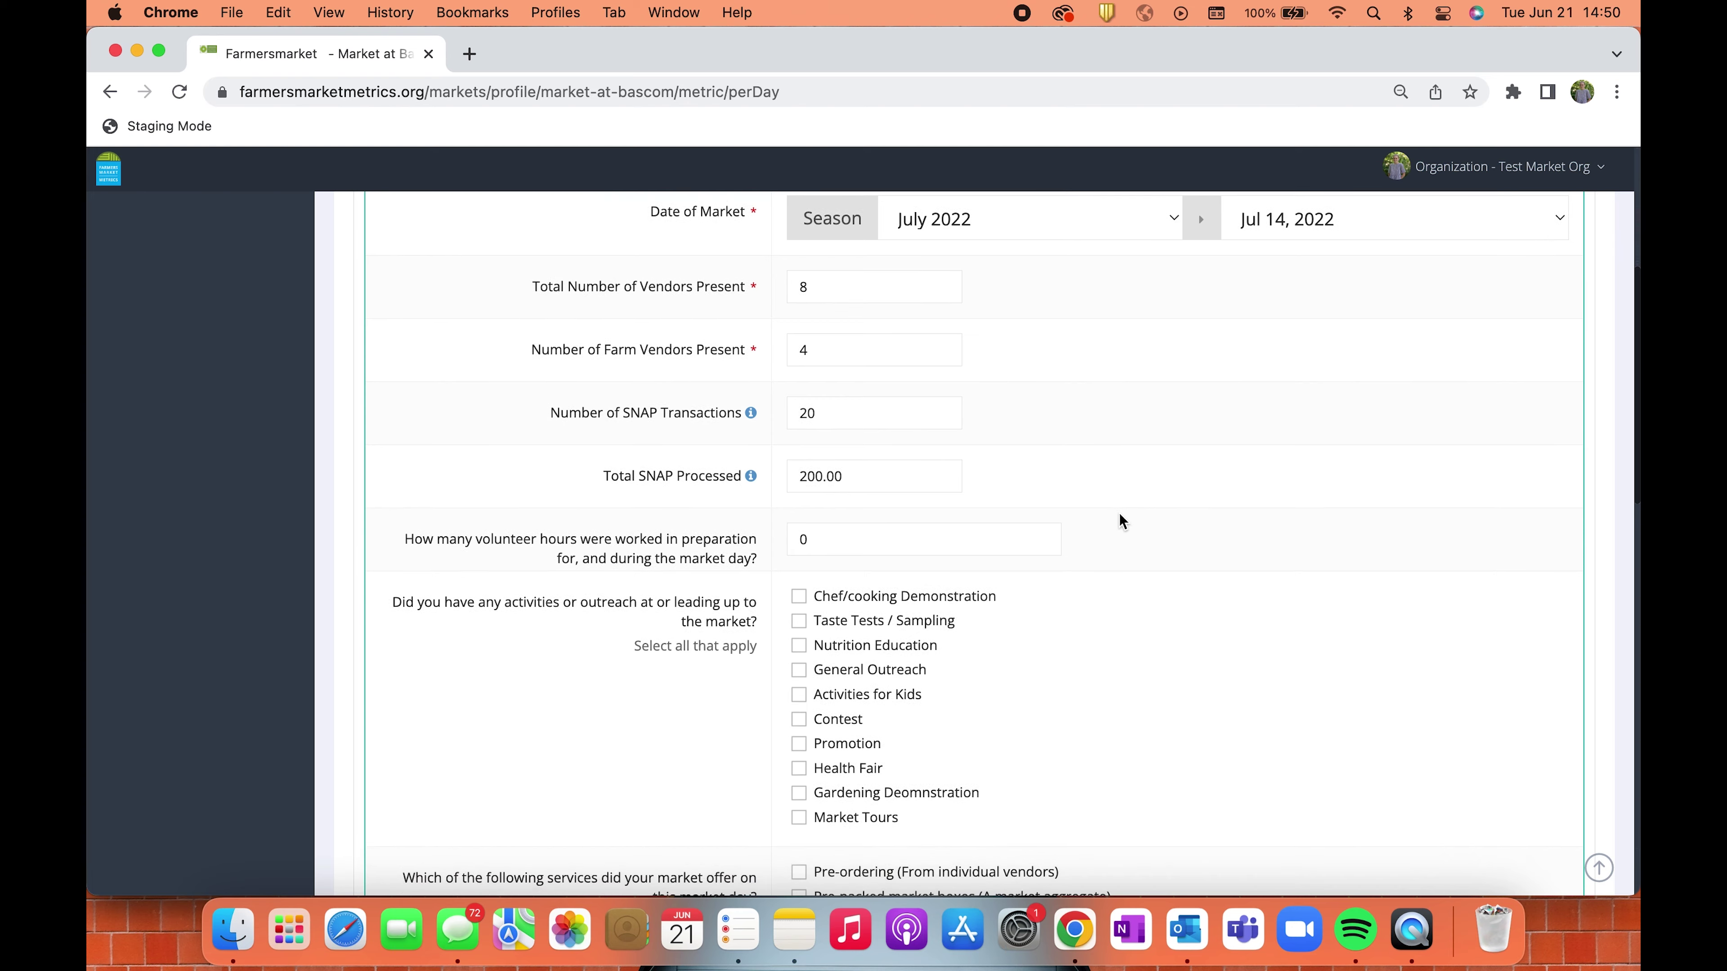
scroll(1118, 514, down, 1)
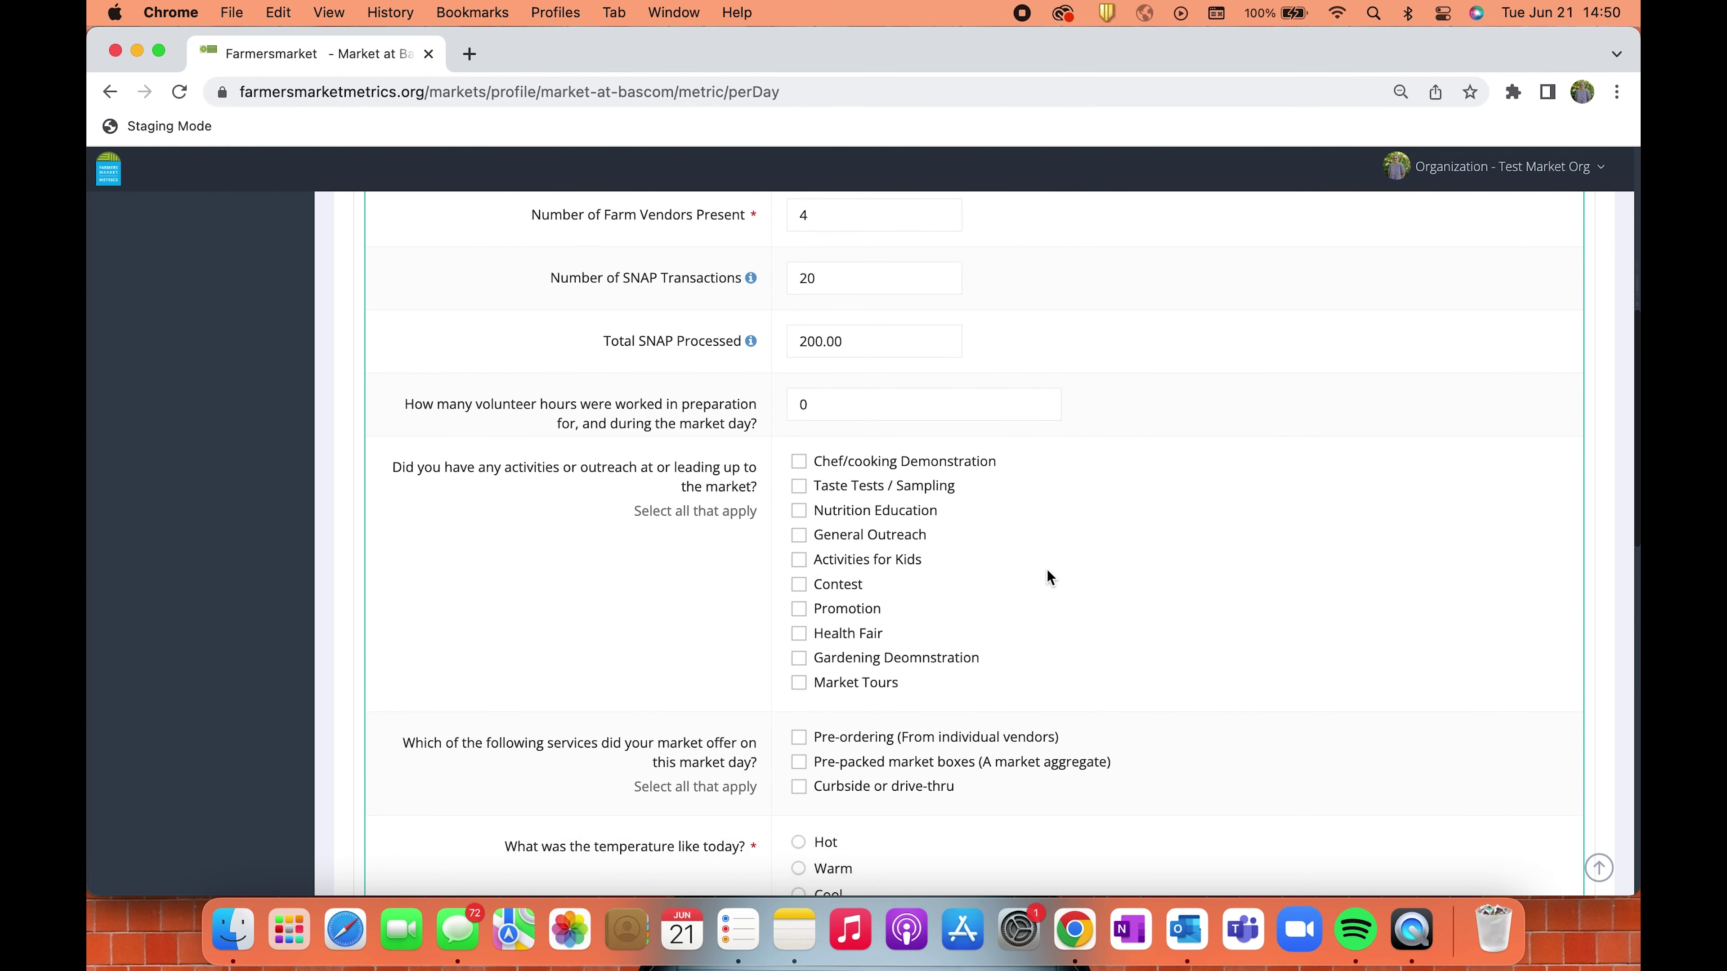
scroll(1049, 574, down, 5)
scroll(1047, 575, down, 2)
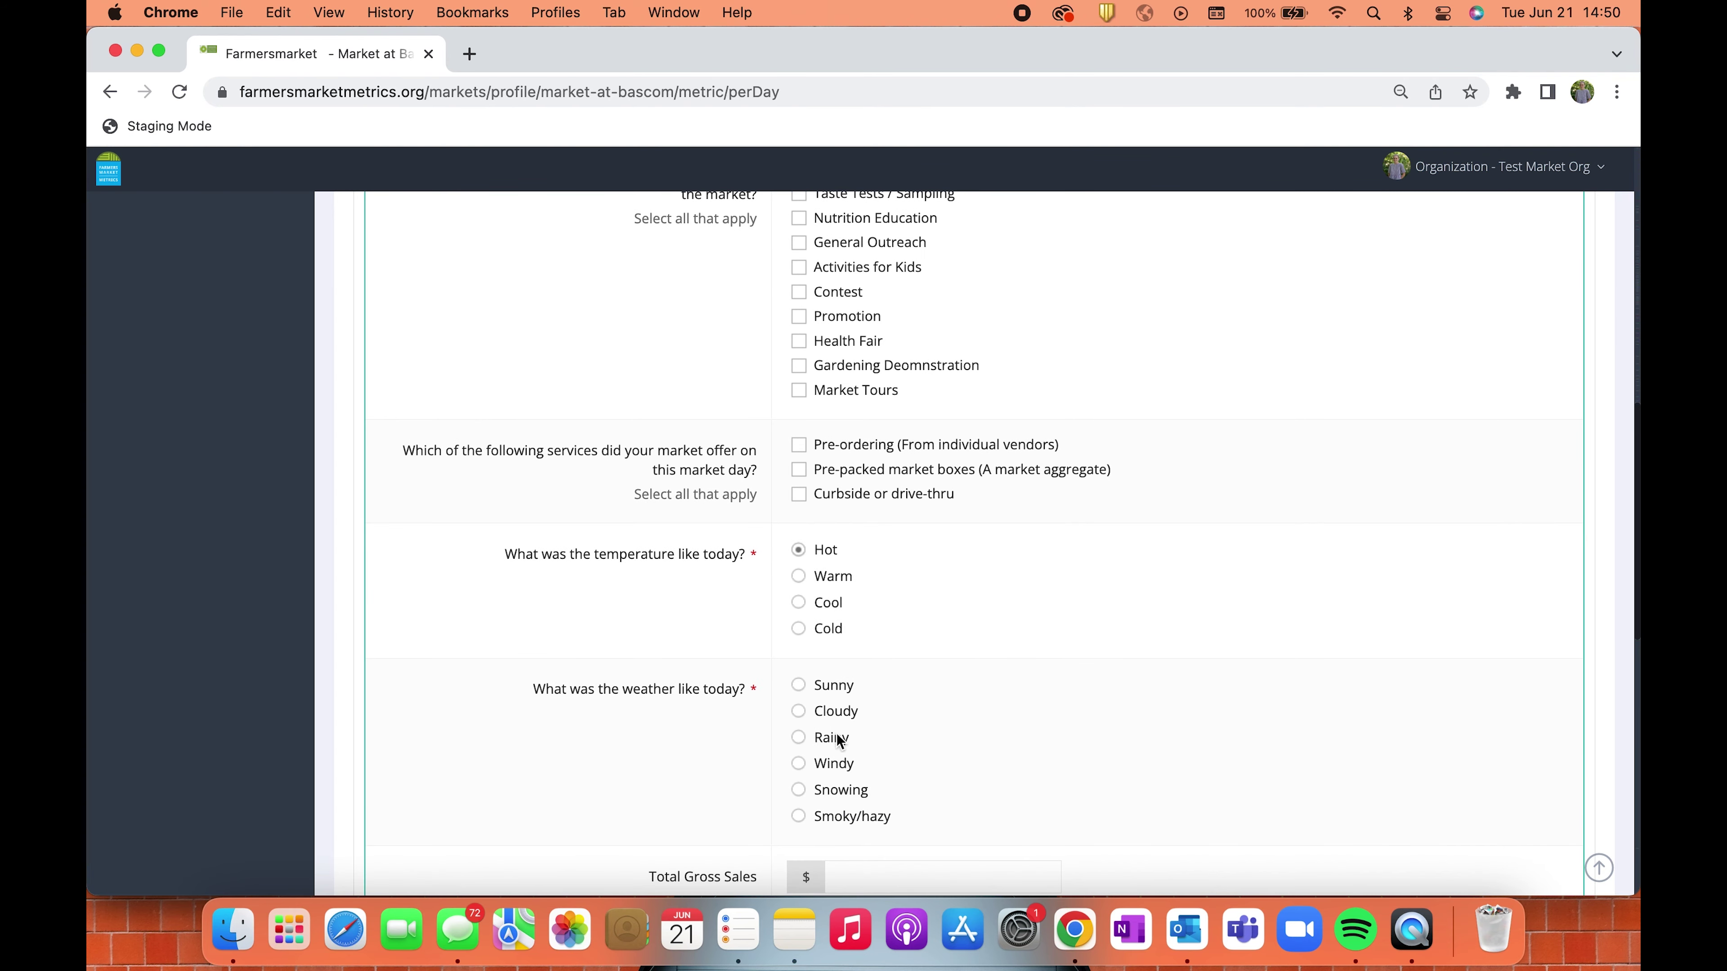
Enter $300 cash, $150 credit/debit and $2,000 SNAP/EBT sales, then submit the Jul 14 data.
scroll(1016, 791, down, 10)
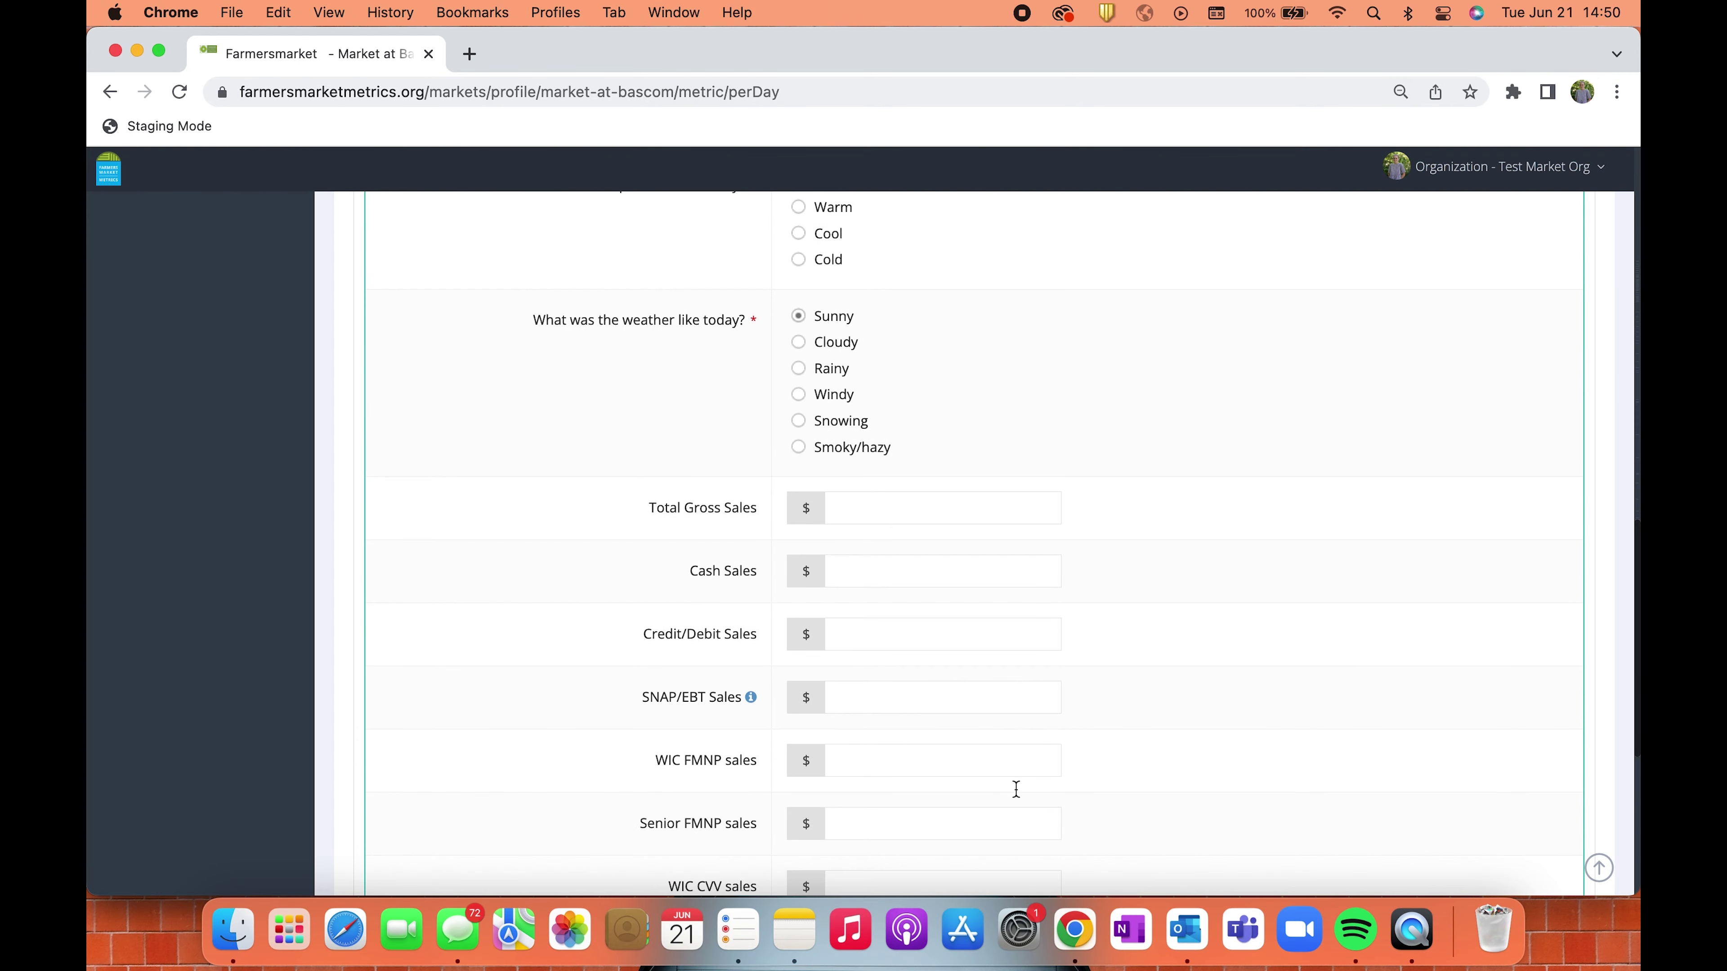
click(931, 430)
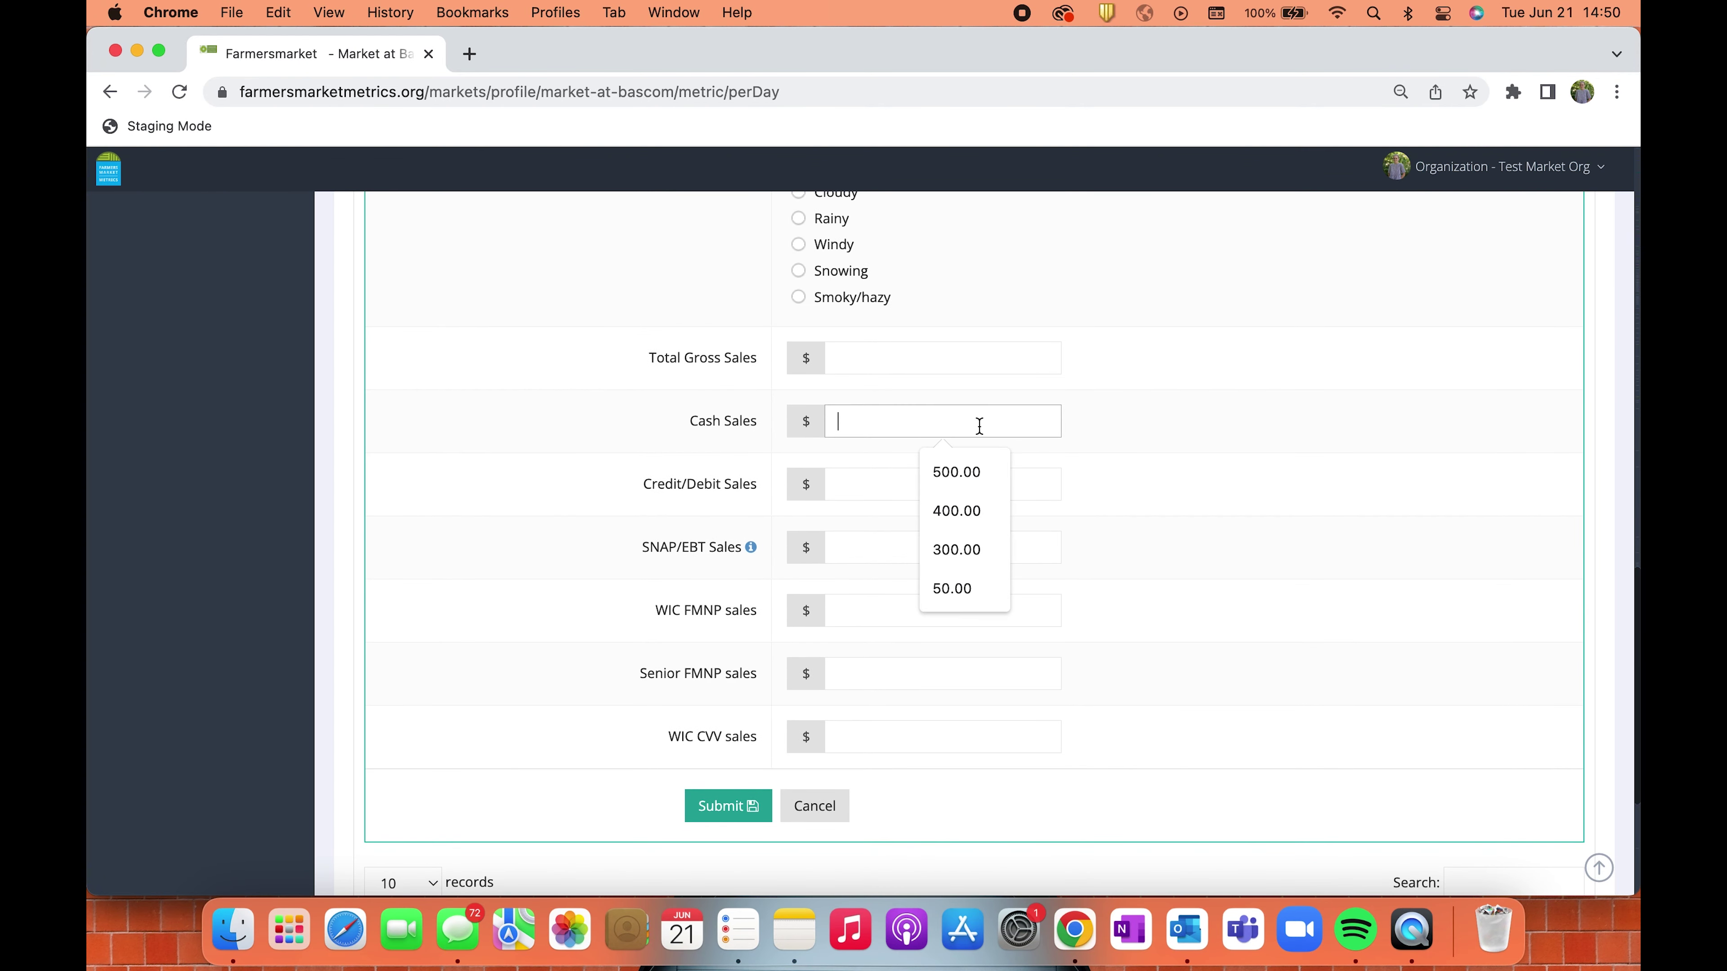
text(300)
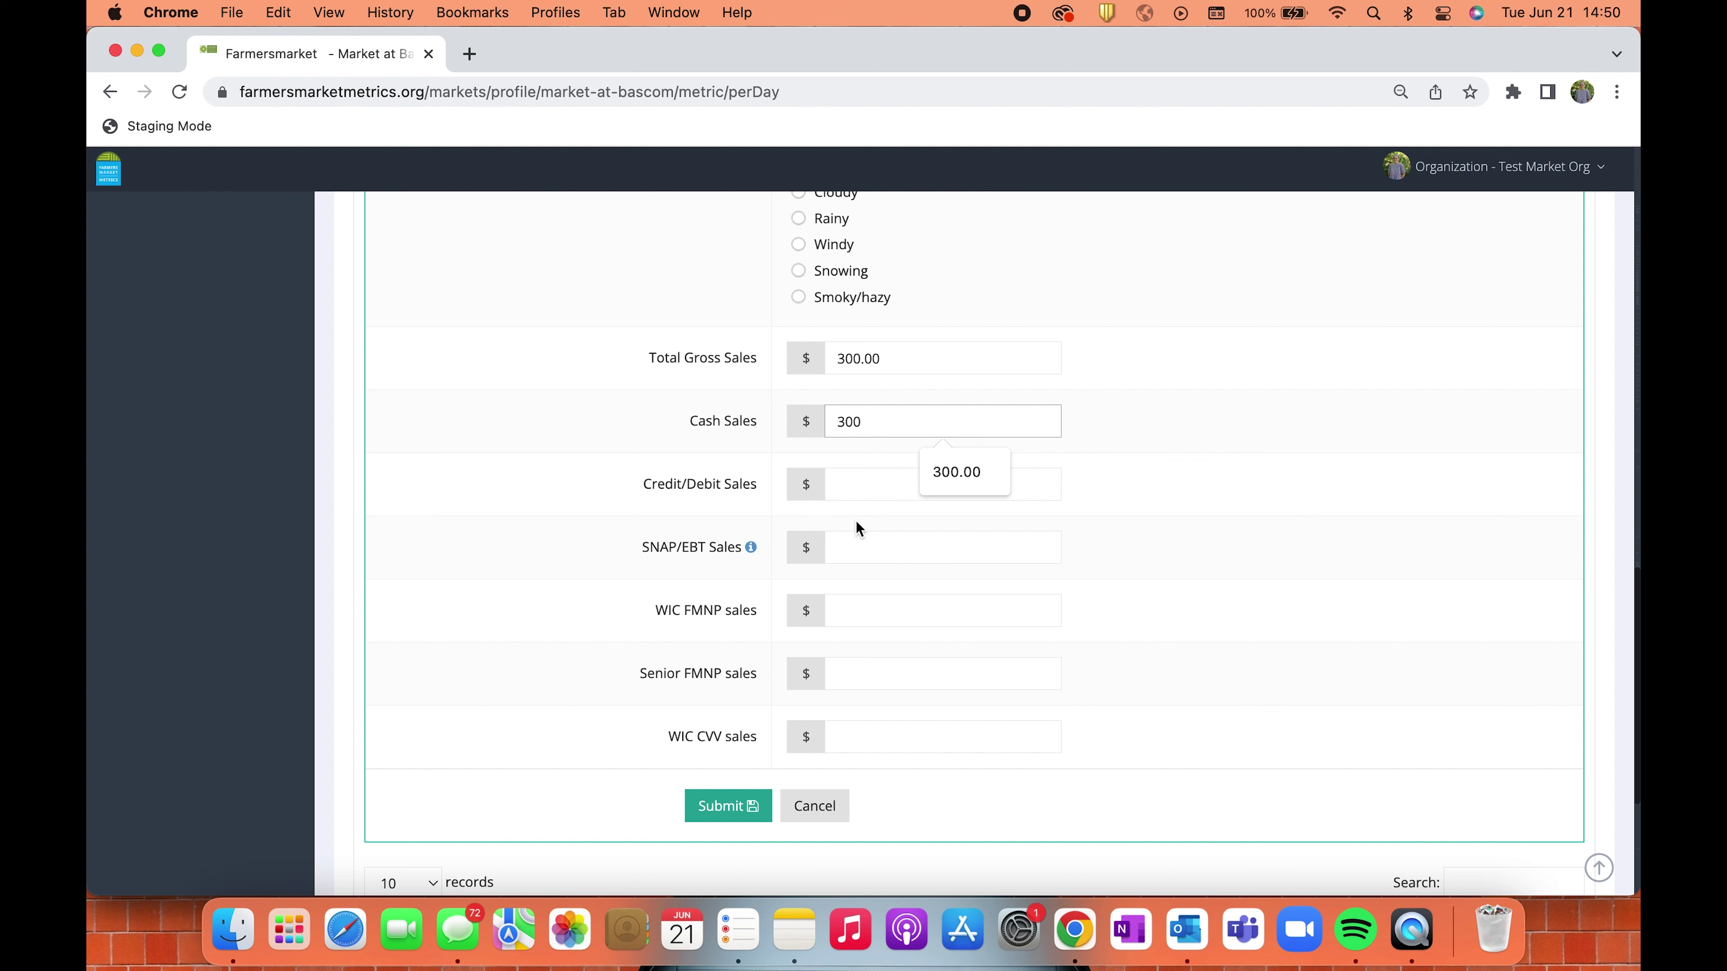
click(845, 483)
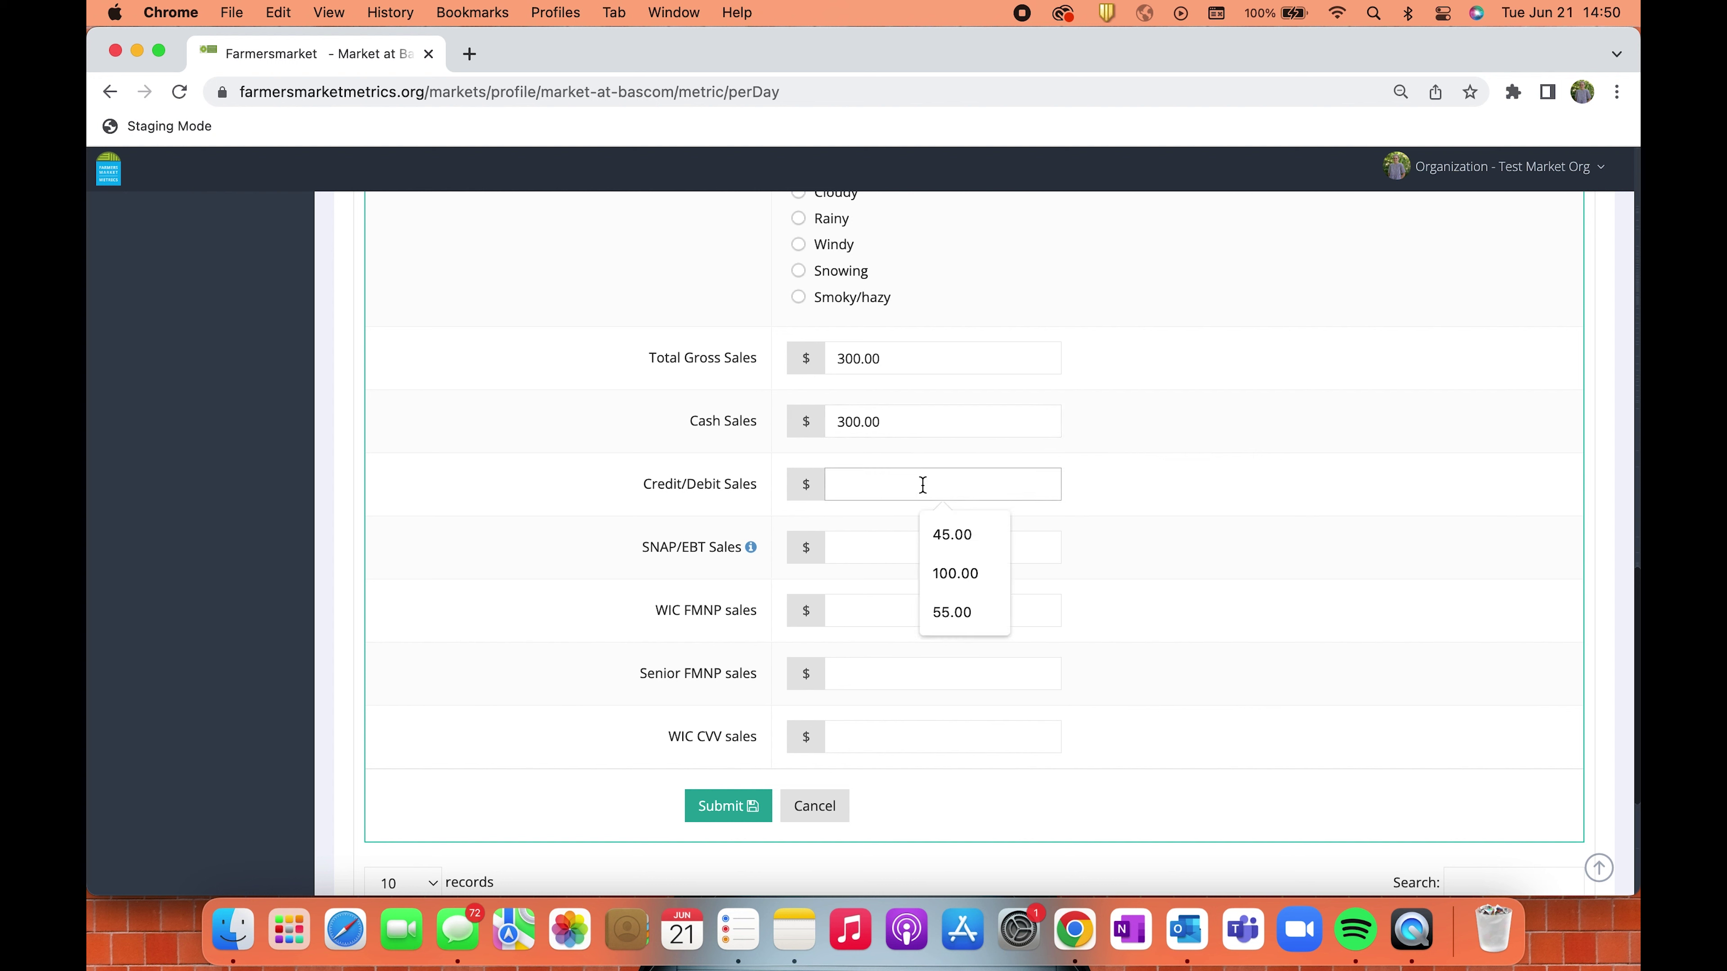
text(150)
click(1192, 510)
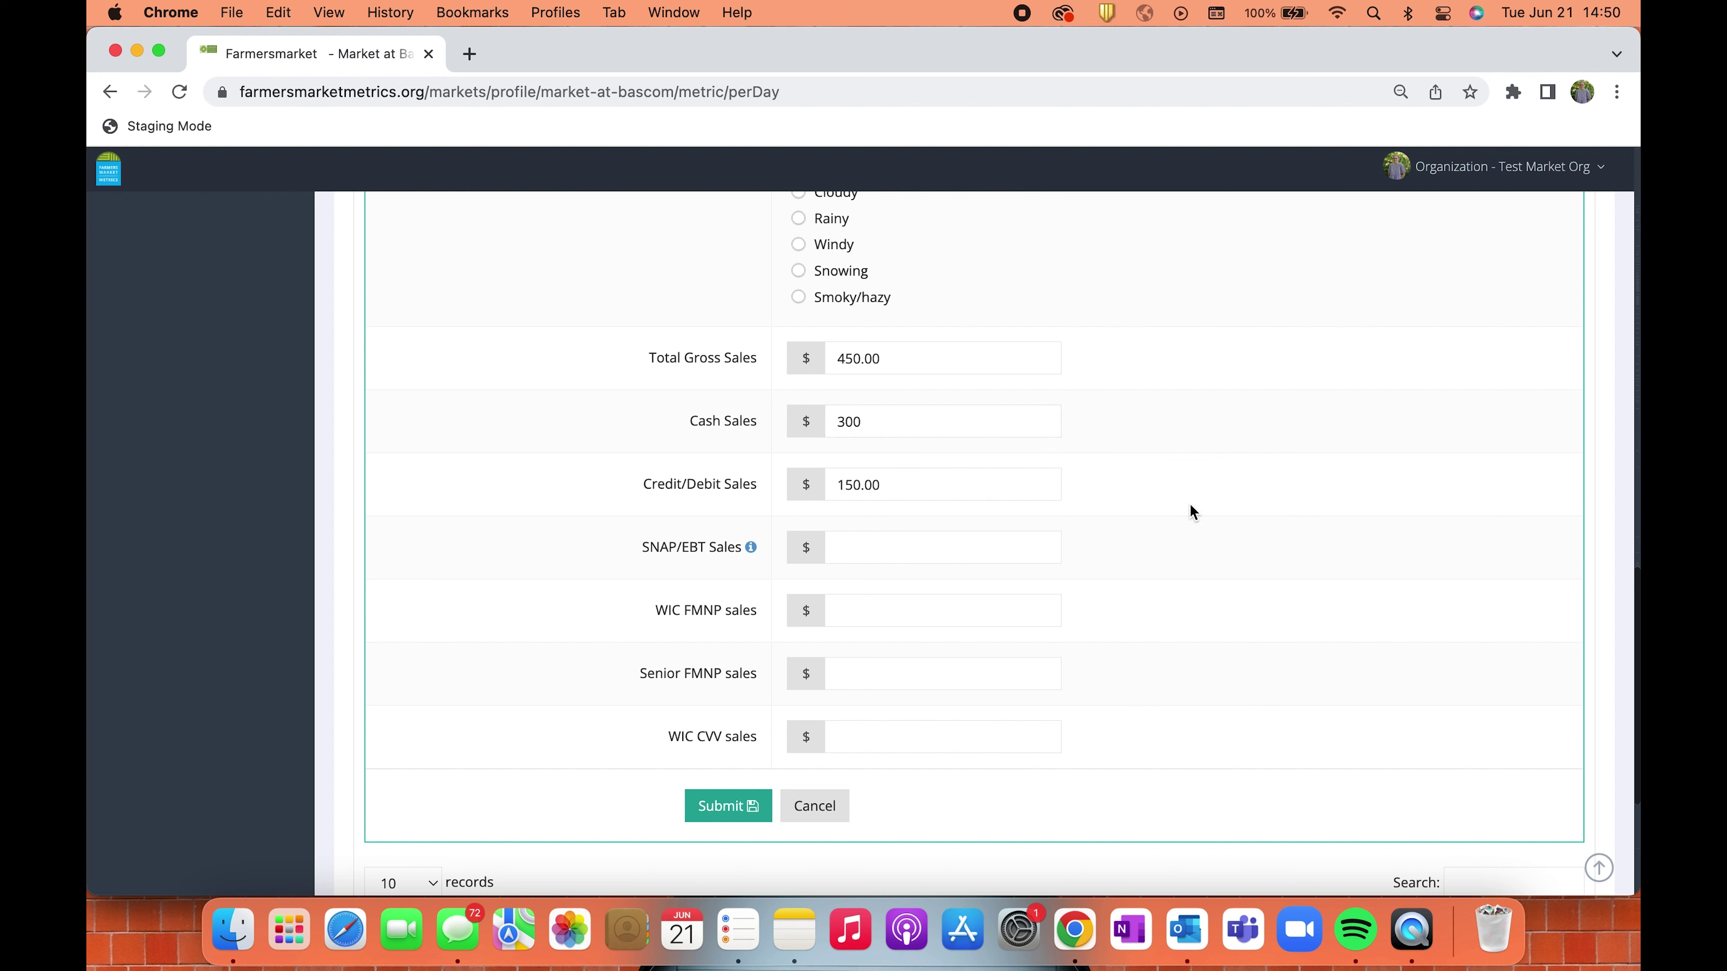
click(942, 549)
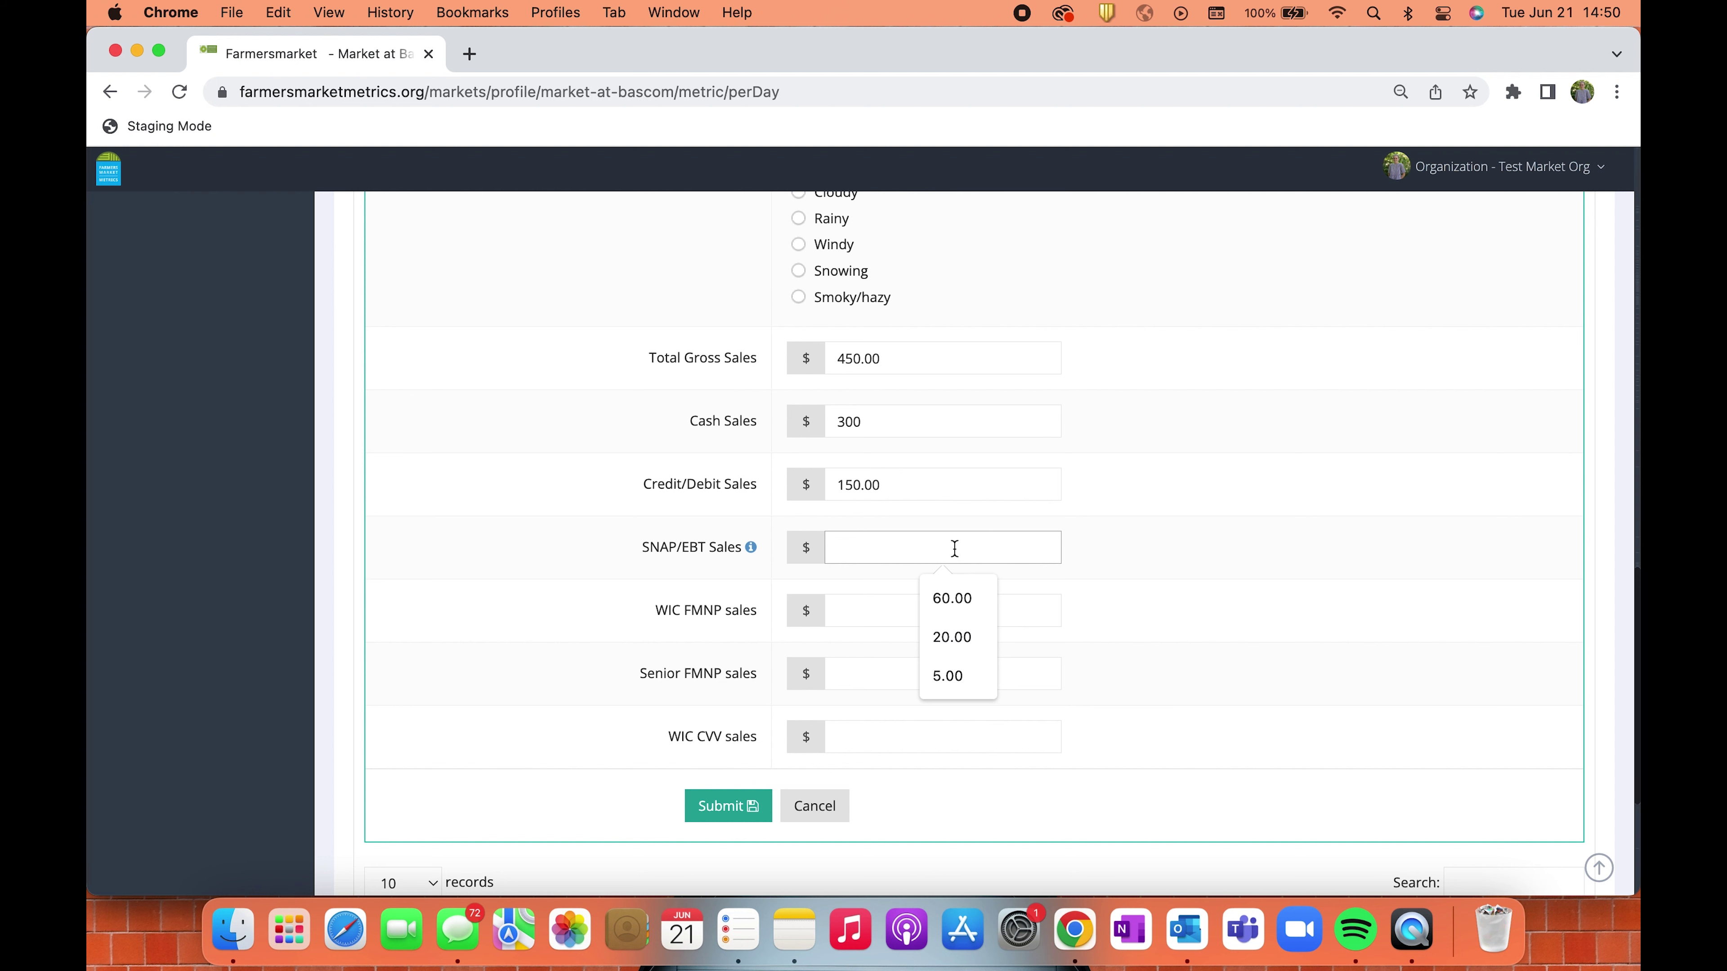
text(2,000)
click(1283, 553)
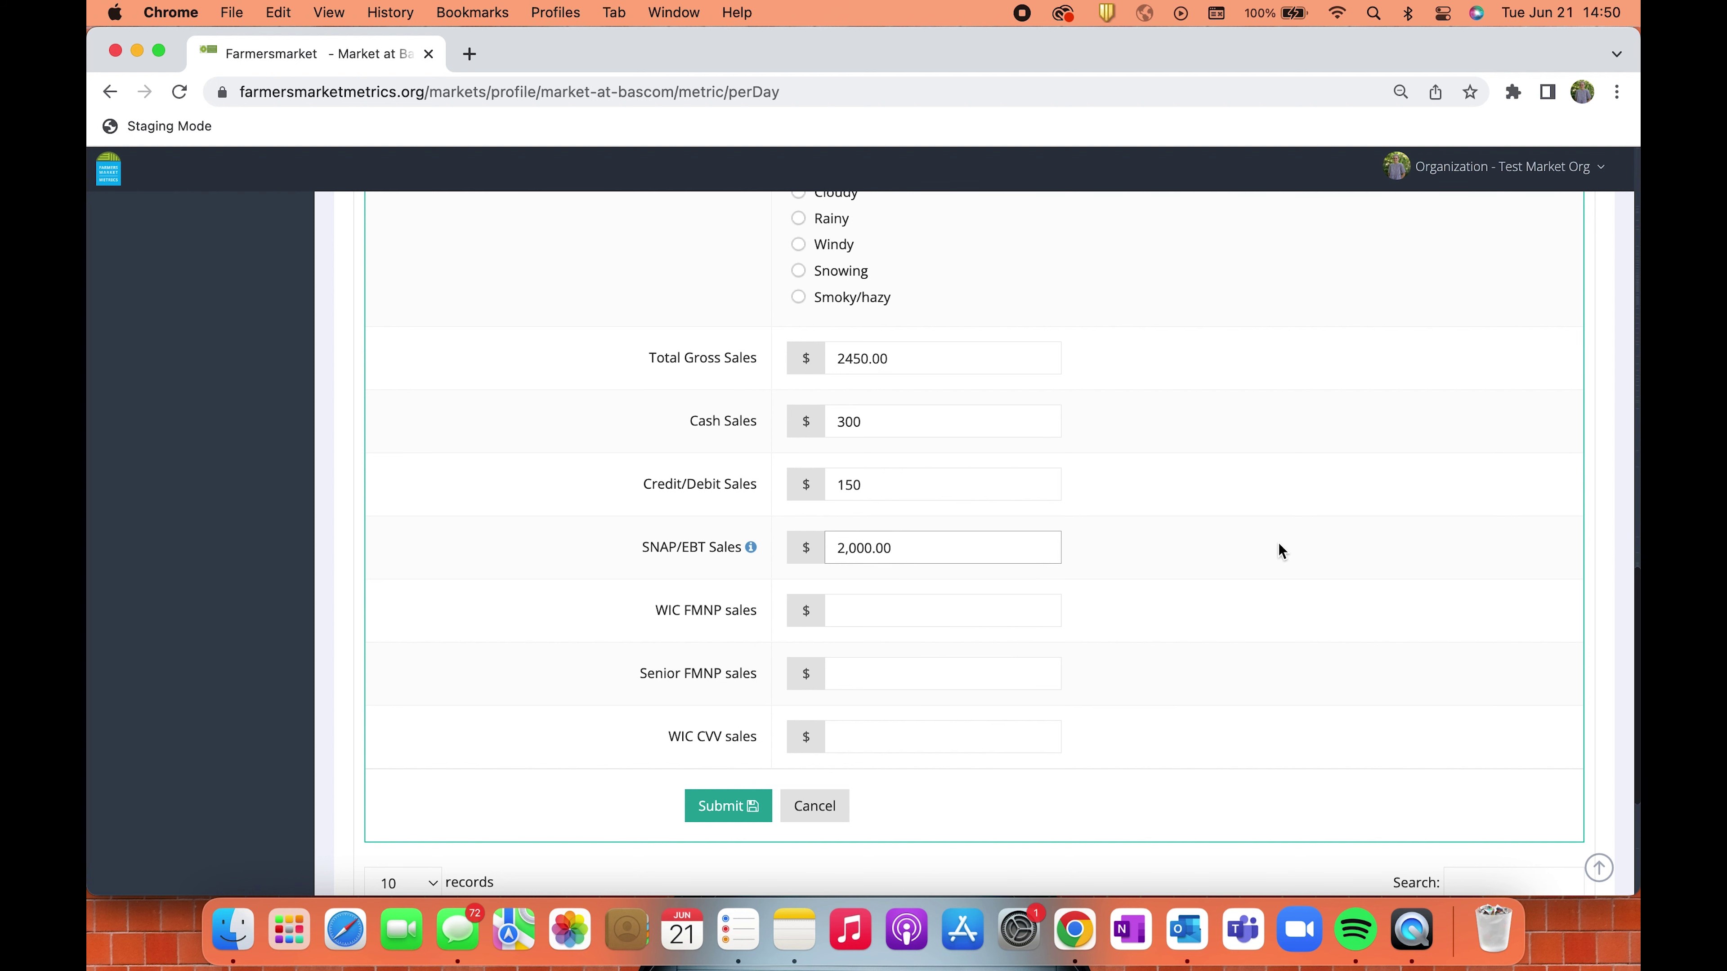
click(729, 806)
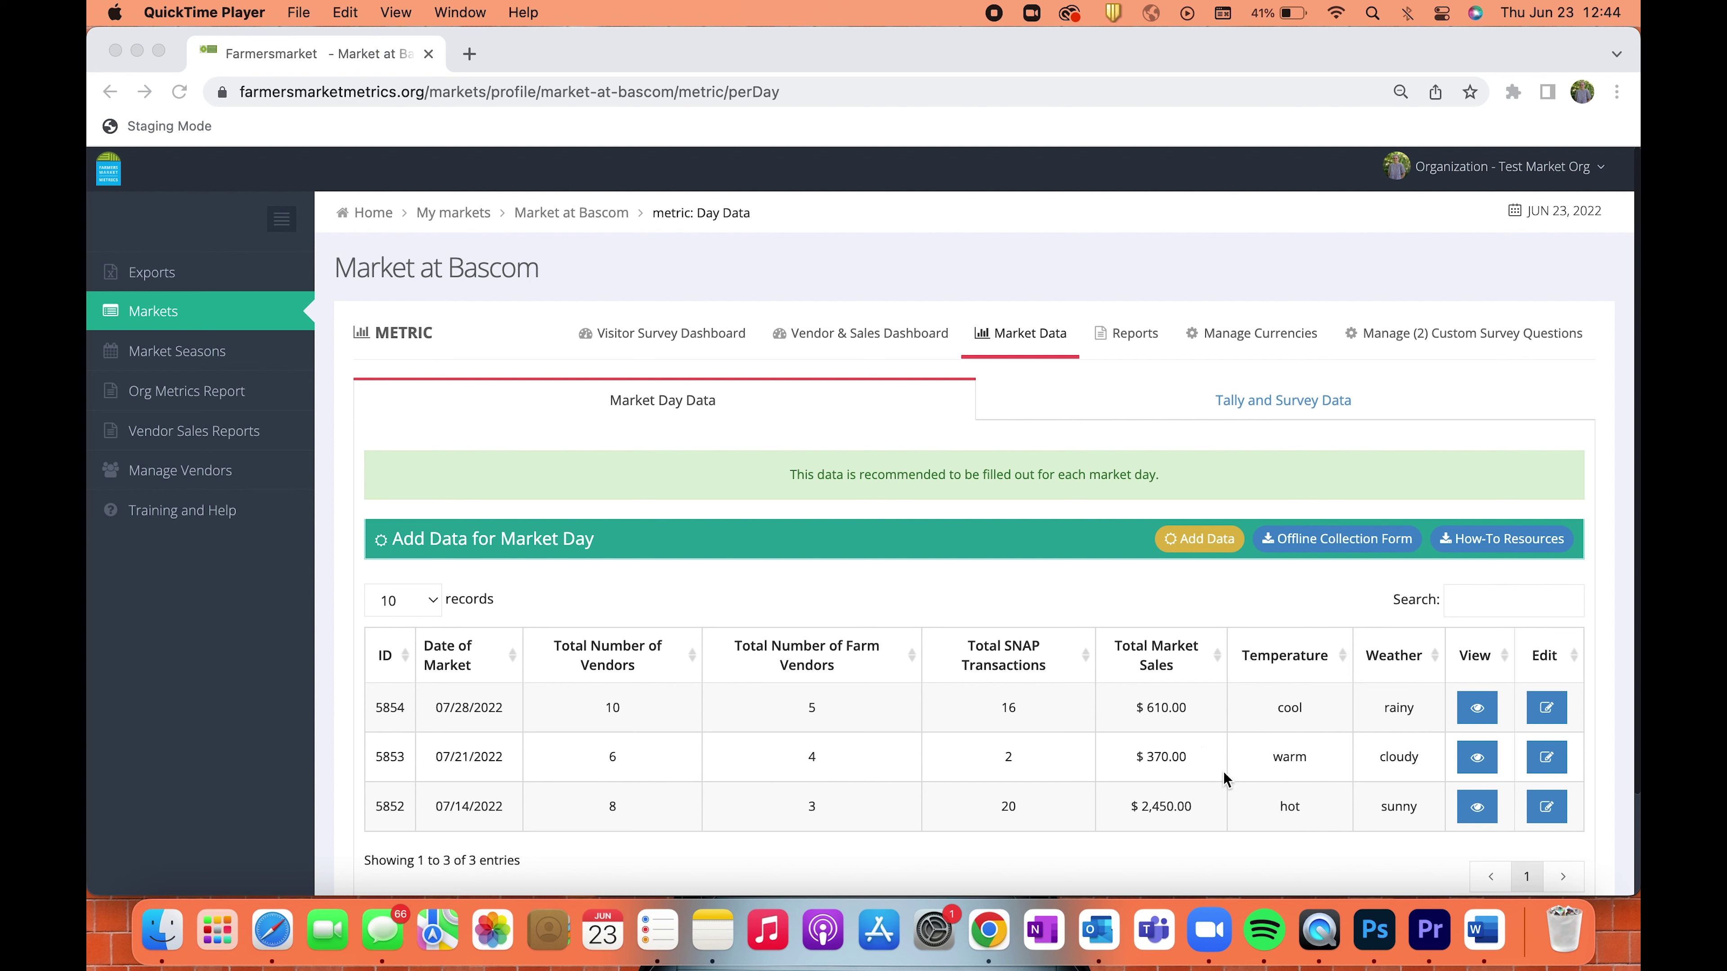
Edit the 07/14/2022 record so Number of Farm Vendors Present reads 3.
click(1547, 814)
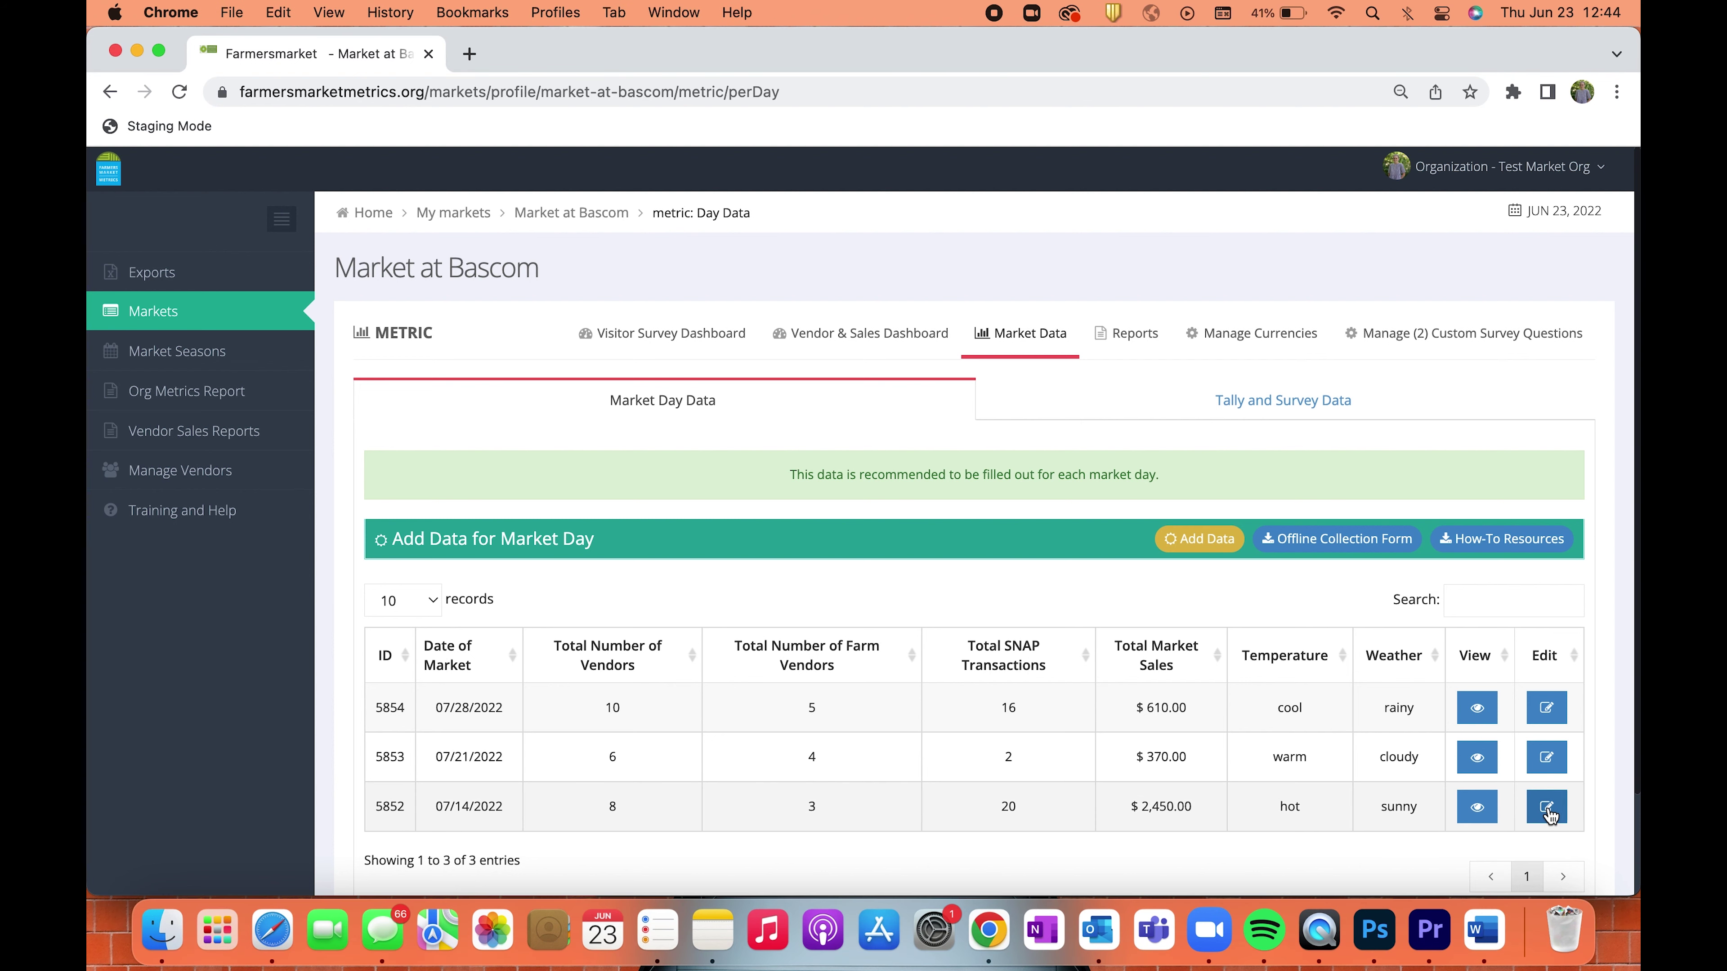
scroll(1197, 778, down, 2)
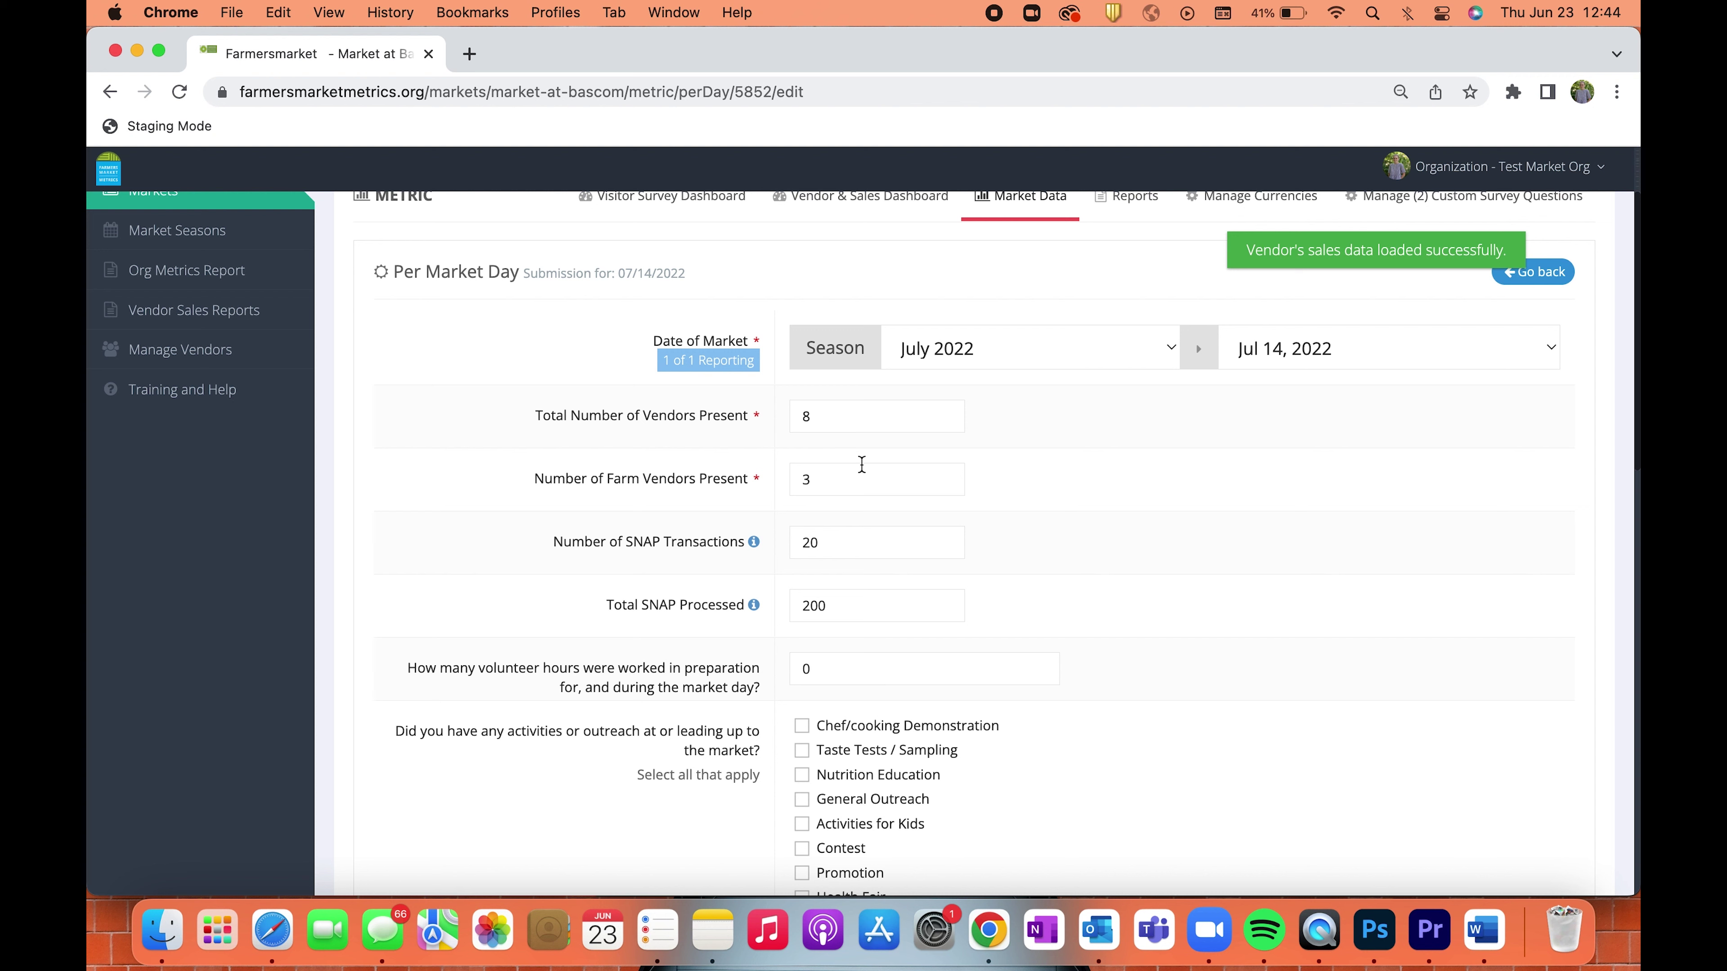
click(858, 479)
text(3)
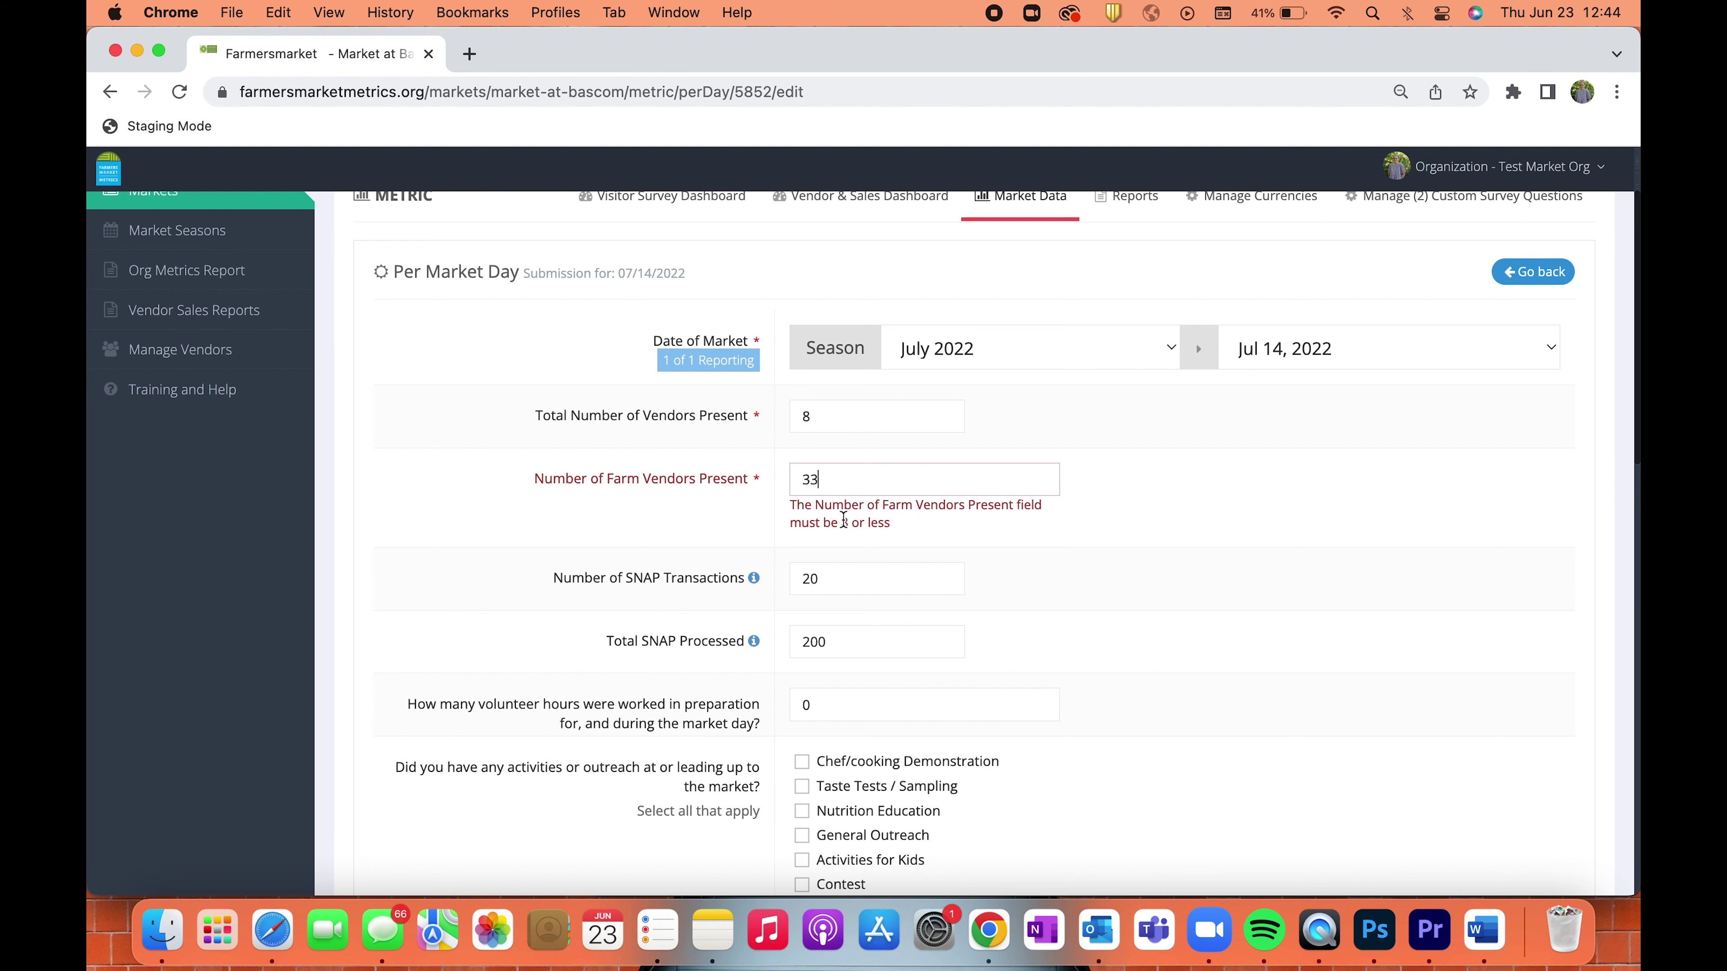
click(833, 469)
key(BackSpace)
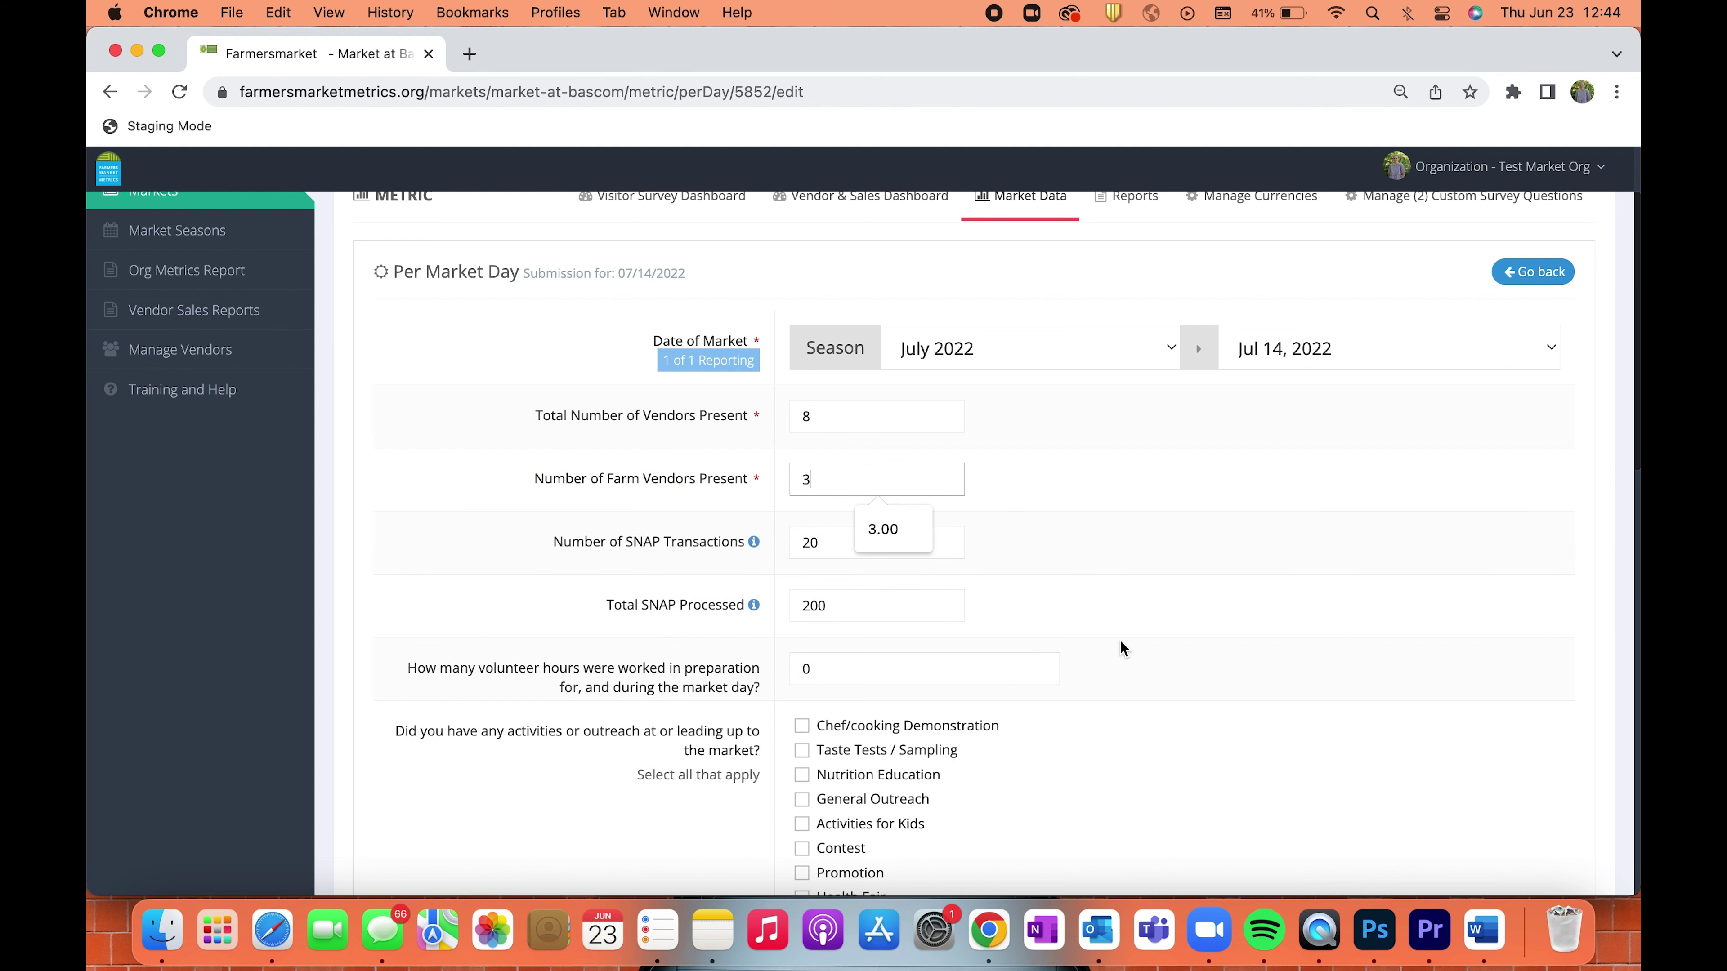